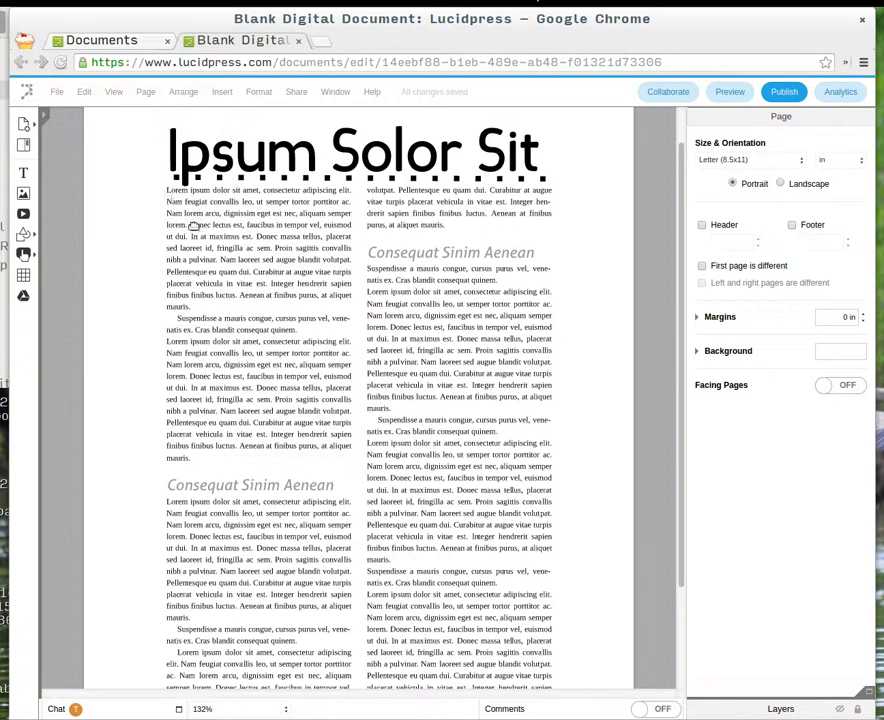
Step: Open the document's revision history and examine the earlier versions from 13 February 2015
{"action": "scroll", "coordinate": [190, 231], "scroll_direction": "up", "scroll_amount": 3}
{"action": "scroll", "coordinate": [200, 190], "scroll_direction": "down", "scroll_amount": 2}
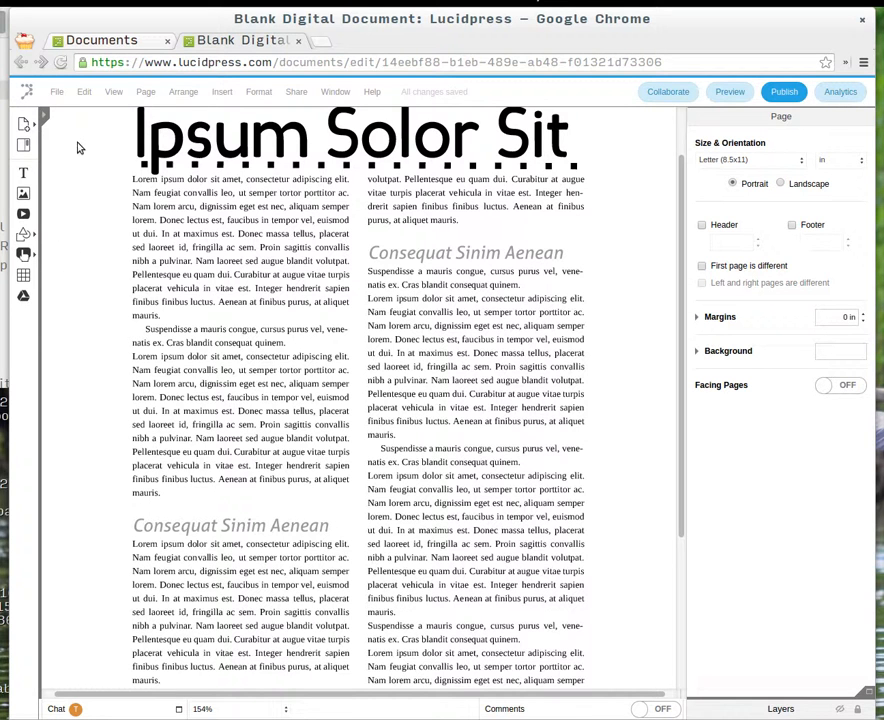
{"action": "left_click", "coordinate": [60, 93]}
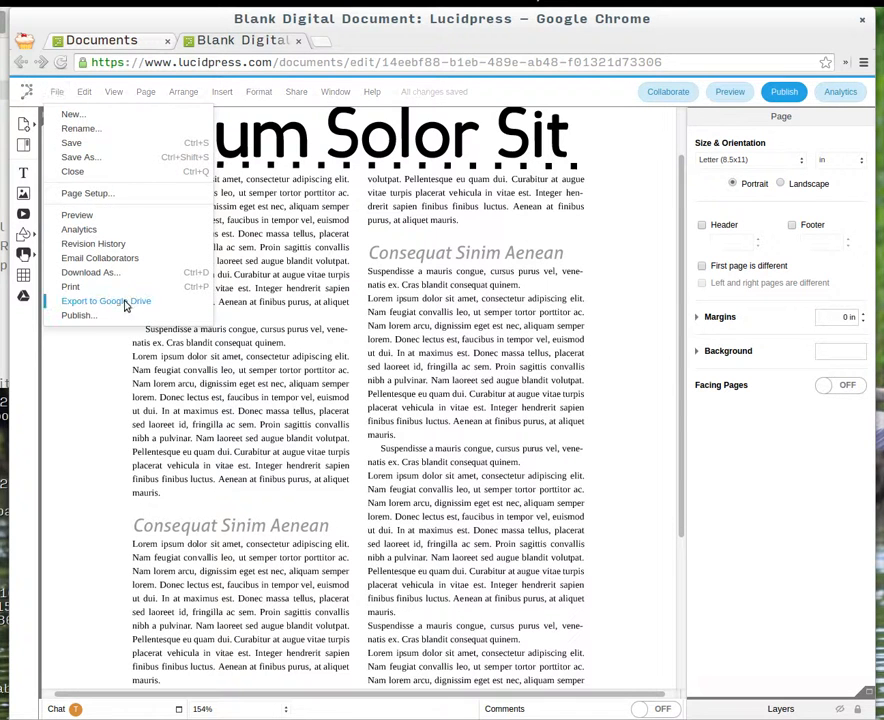
{"action": "left_click", "coordinate": [99, 246]}
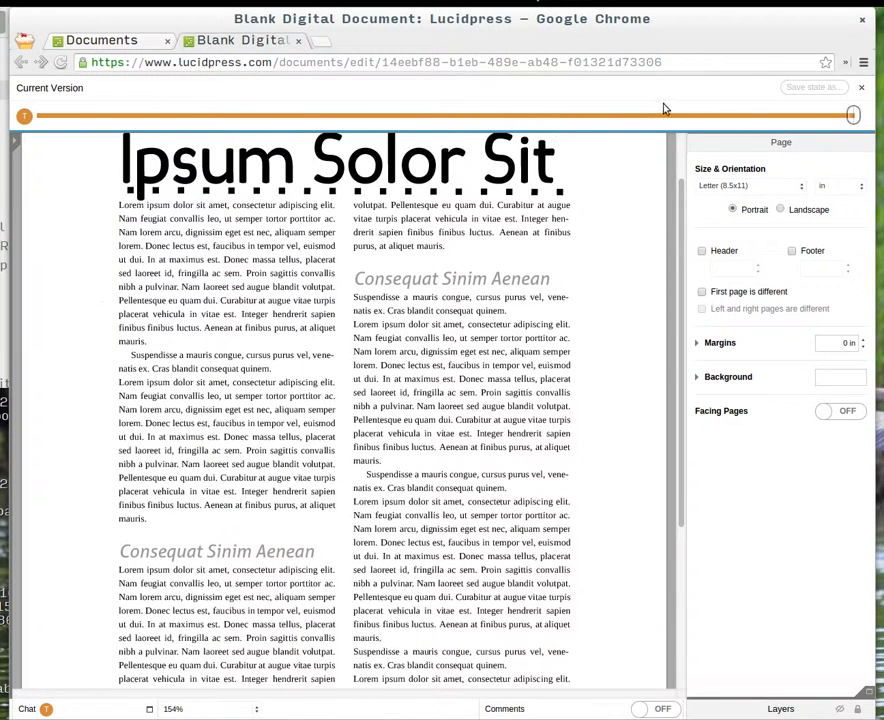
{"action": "left_click_drag", "start_coordinate": [851, 115], "coordinate": [660, 118]}
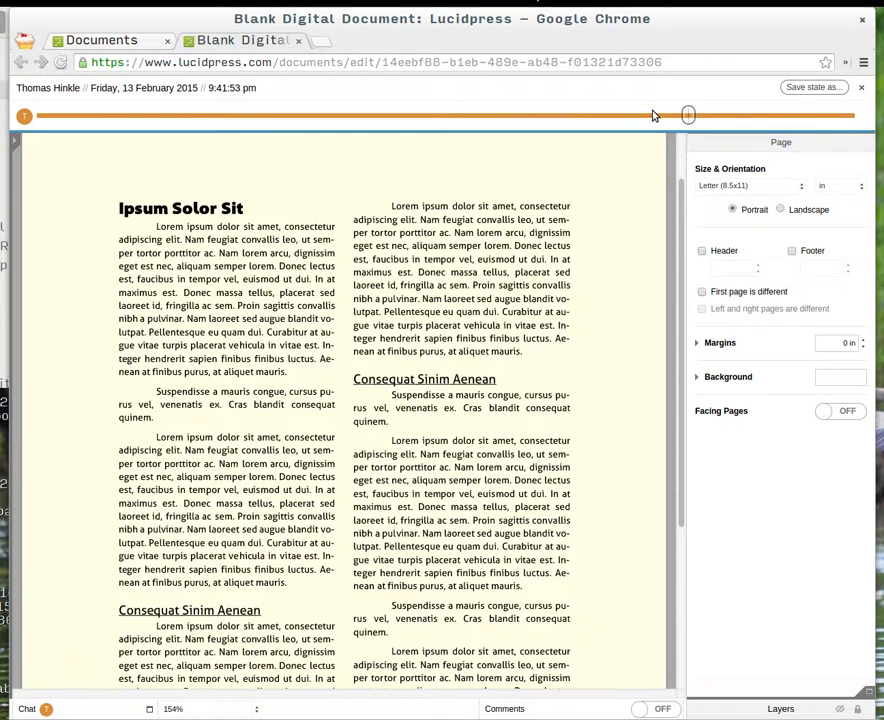
{"action": "left_click_drag", "start_coordinate": [643, 120], "coordinate": [700, 122]}
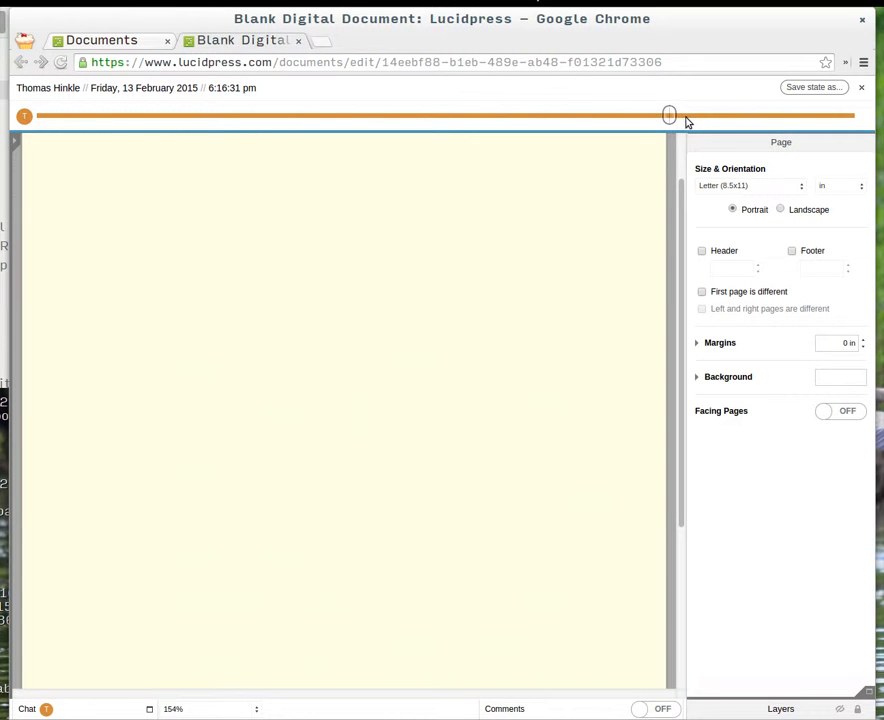
{"action": "left_click_drag", "start_coordinate": [669, 116], "coordinate": [690, 117]}
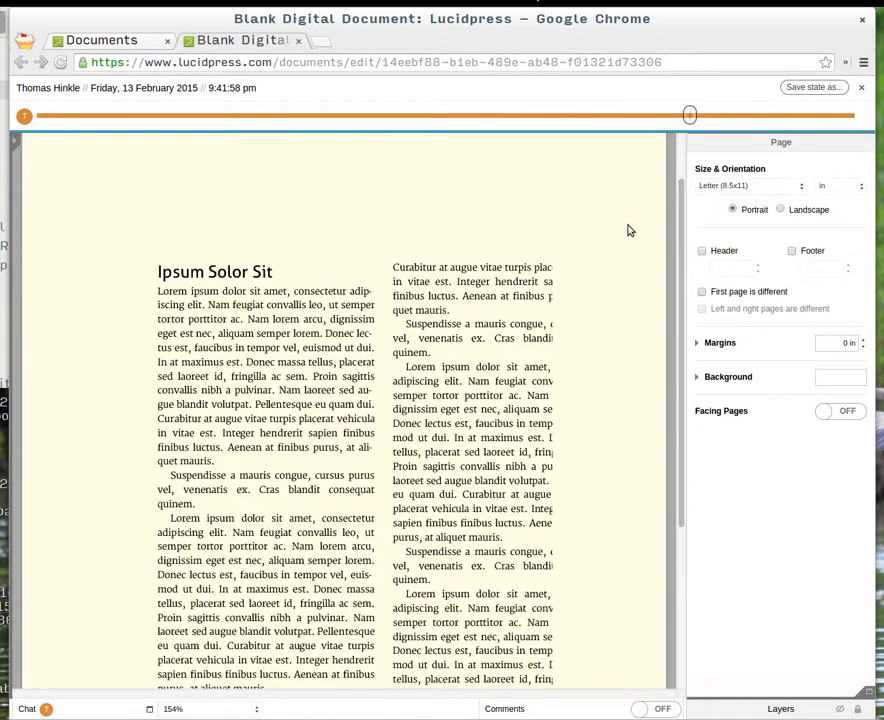
{"action": "scroll", "coordinate": [630, 231], "scroll_direction": "down", "scroll_amount": 6}
{"action": "scroll", "coordinate": [630, 231], "scroll_direction": "up", "scroll_amount": 4}
{"action": "left_click_drag", "start_coordinate": [690, 116], "coordinate": [704, 115]}
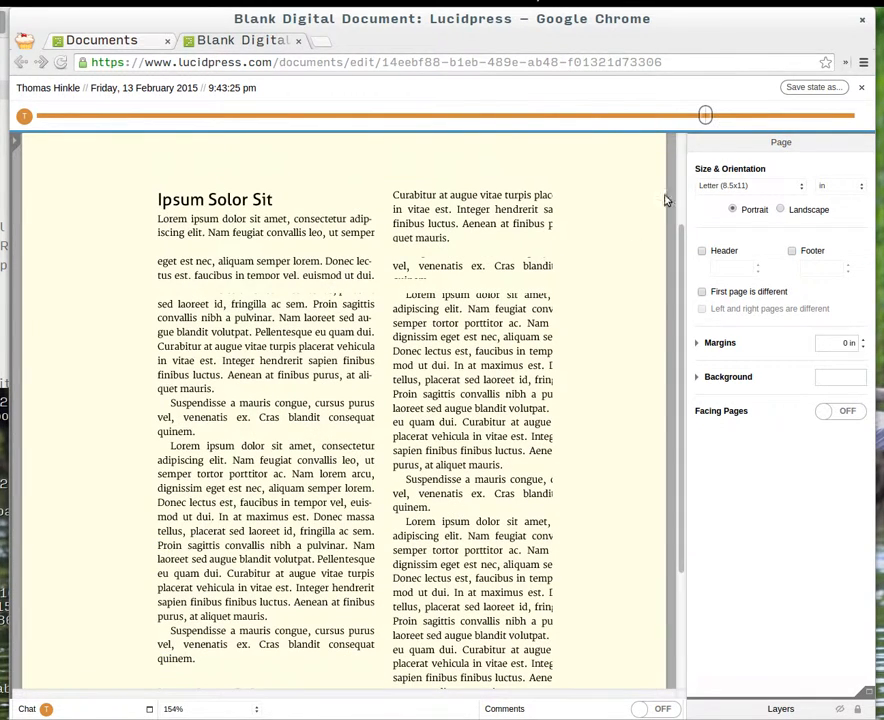
{"action": "scroll", "coordinate": [648, 223], "scroll_direction": "down", "scroll_amount": 5}
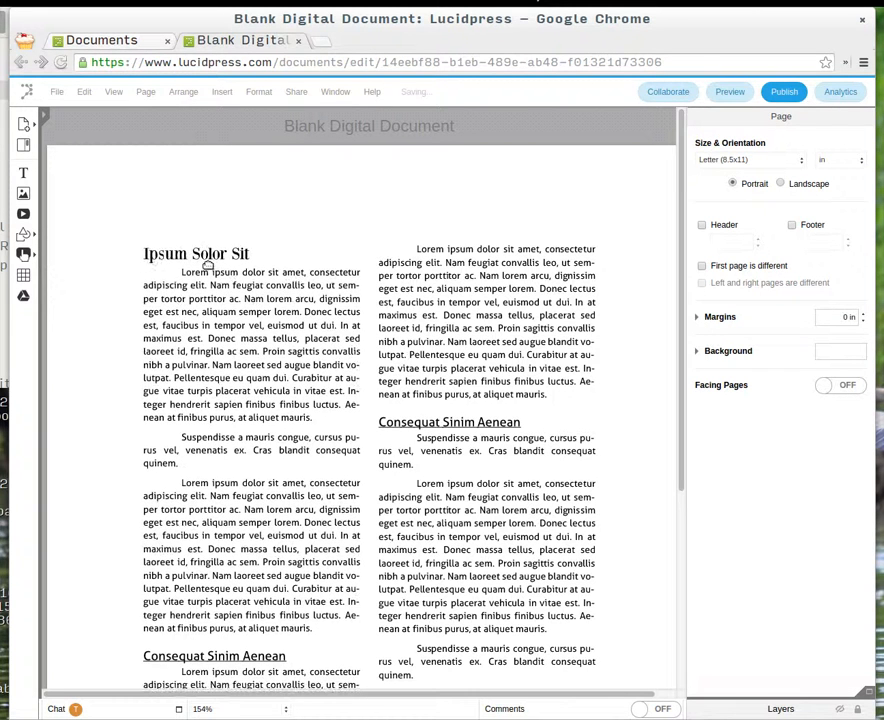
Step: Undo the last font and style changes made to the Ipsum Solor Sit title
{"action": "key", "text": "ctrl+z"}
{"action": "key", "text": "ctrl+z"}
{"action": "key", "text": "ctrl+z"}
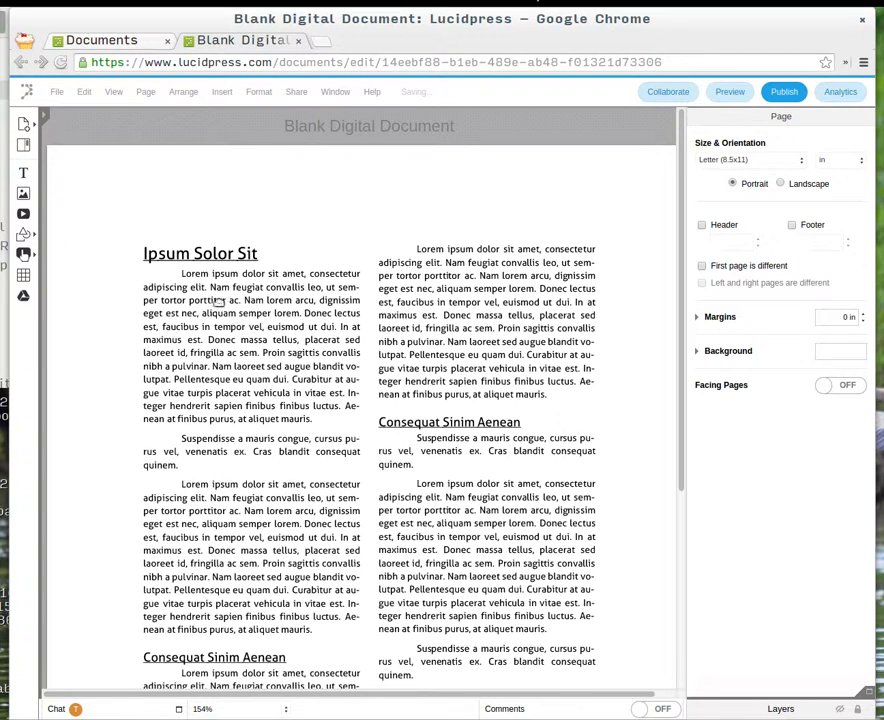
{"action": "key", "text": "ctrl+minus"}
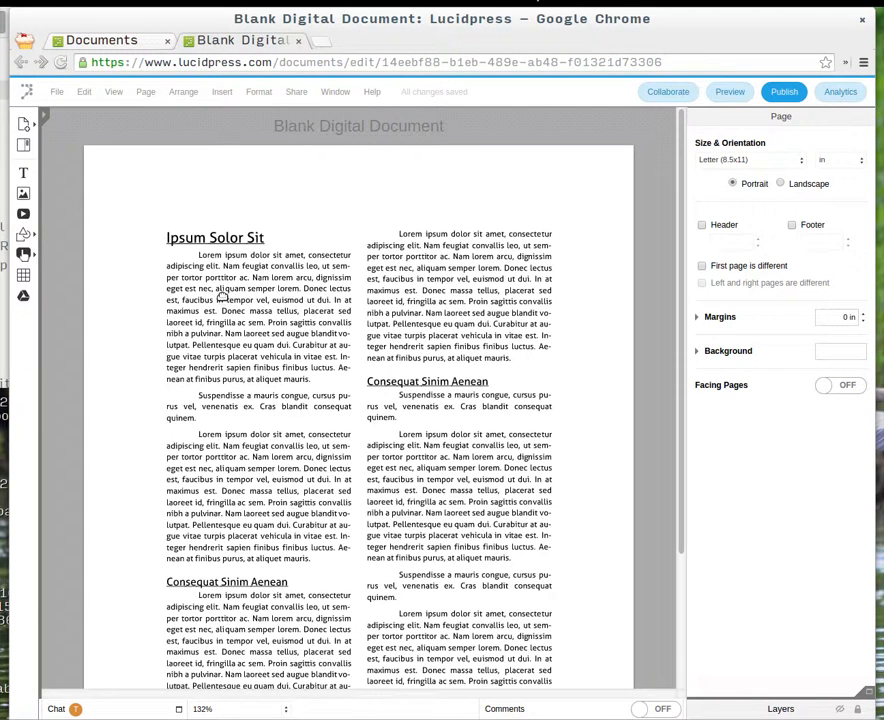
Step: Check the text and spacing settings of the title, the Consequat Sinim Aenean subheadings and the body paragraphs
{"action": "left_click", "coordinate": [186, 267]}
{"action": "left_click", "coordinate": [195, 249]}
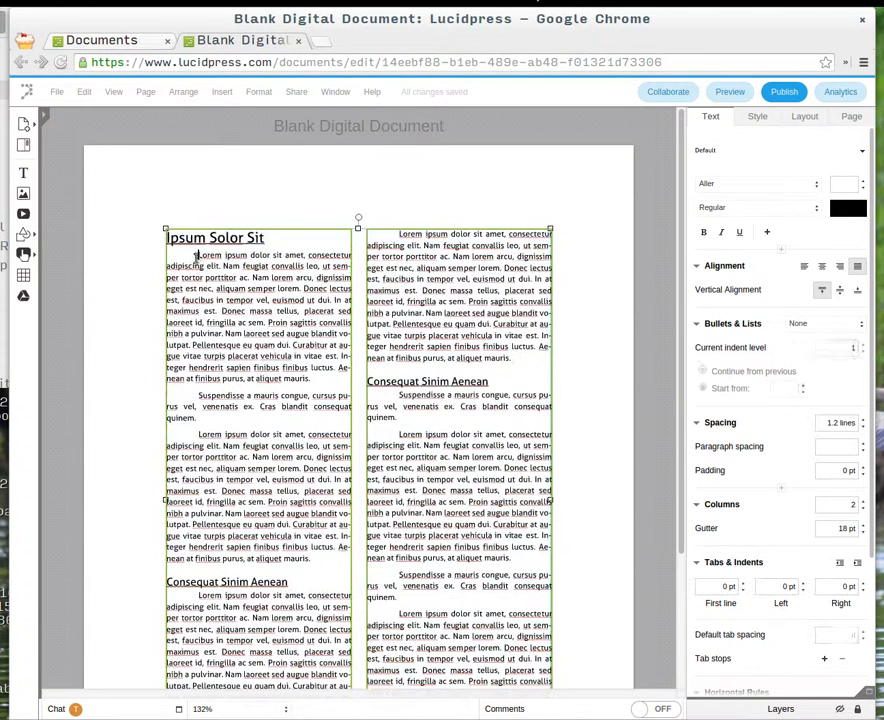
{"action": "left_click", "coordinate": [195, 238]}
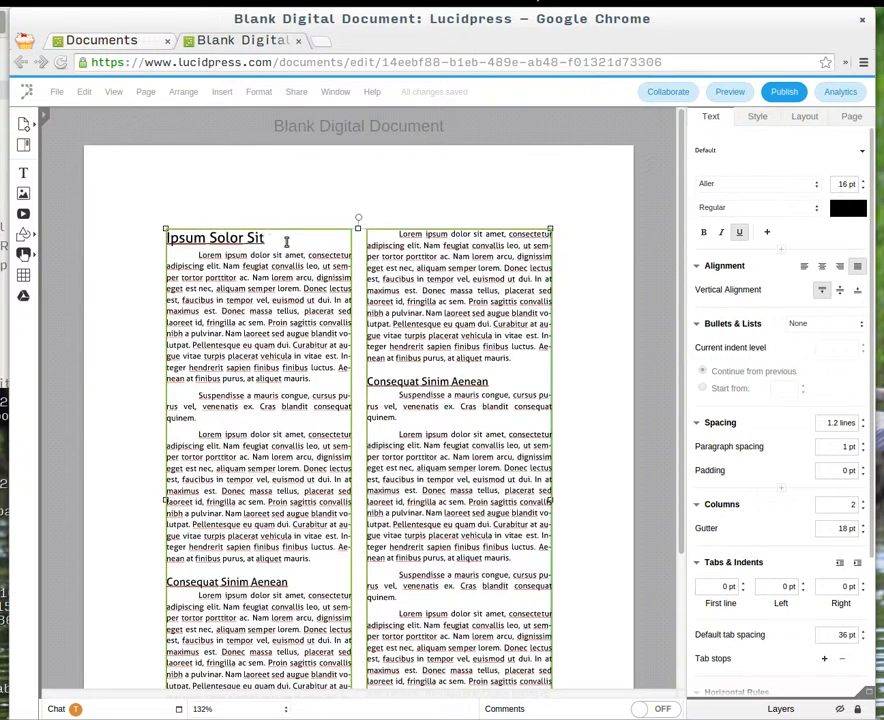
{"action": "left_click", "coordinate": [357, 224]}
{"action": "double_click", "coordinate": [238, 239]}
{"action": "left_click", "coordinate": [259, 238]}
{"action": "left_click", "coordinate": [257, 581]}
{"action": "left_click", "coordinate": [472, 382]}
{"action": "left_click", "coordinate": [259, 420]}
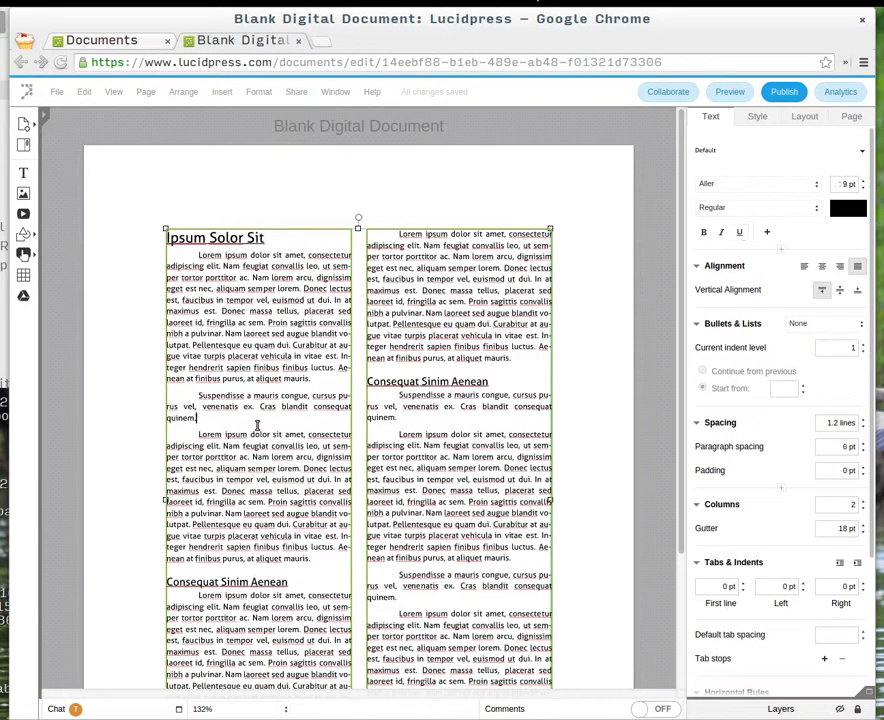
{"action": "left_click", "coordinate": [592, 409]}
{"action": "left_click", "coordinate": [418, 413]}
{"action": "key", "text": "ctrl+a"}
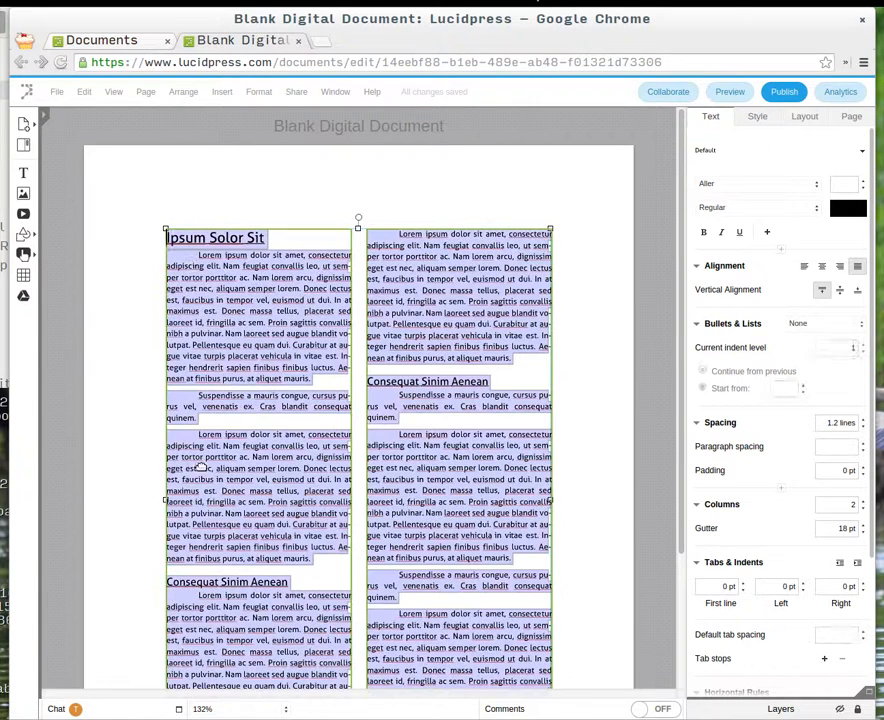
{"action": "left_click", "coordinate": [379, 369]}
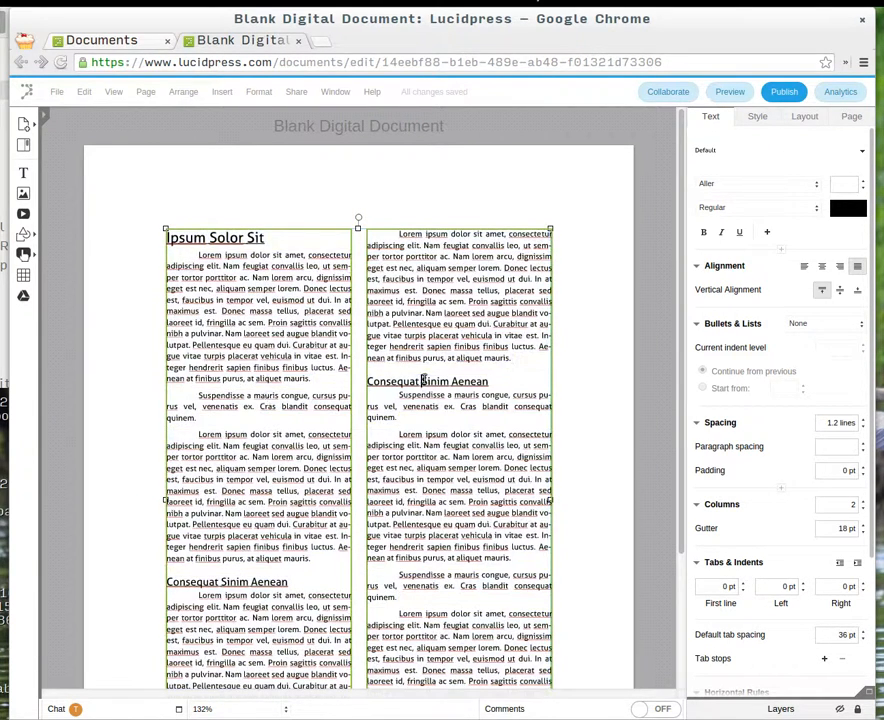
Step: Undo the recent run of paragraph spacing changes in the two-column text, and deselect the text frame
{"action": "key", "text": "ctrl+z"}
{"action": "key", "text": "ctrl+z"}
{"action": "key", "text": "ctrl+z"}
{"action": "key", "text": "ctrl+z"}
{"action": "key", "text": "ctrl+z"}
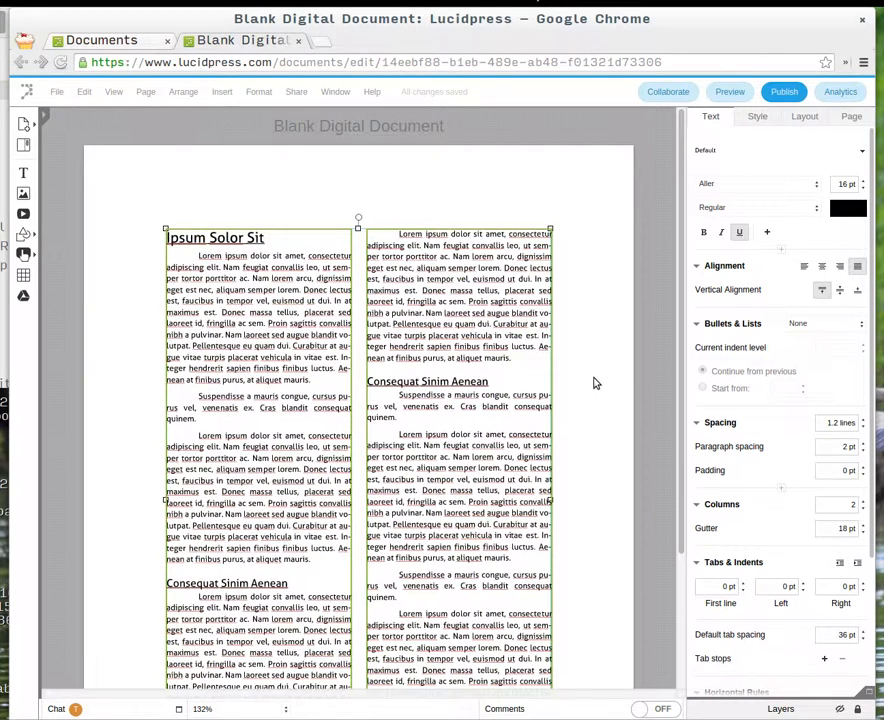
{"action": "key", "text": "ctrl+z"}
{"action": "key", "text": "ctrl+z"}
{"action": "key", "text": "ctrl+z"}
{"action": "key", "text": "ctrl+z"}
{"action": "key", "text": "ctrl+z"}
{"action": "key", "text": "ctrl+z"}
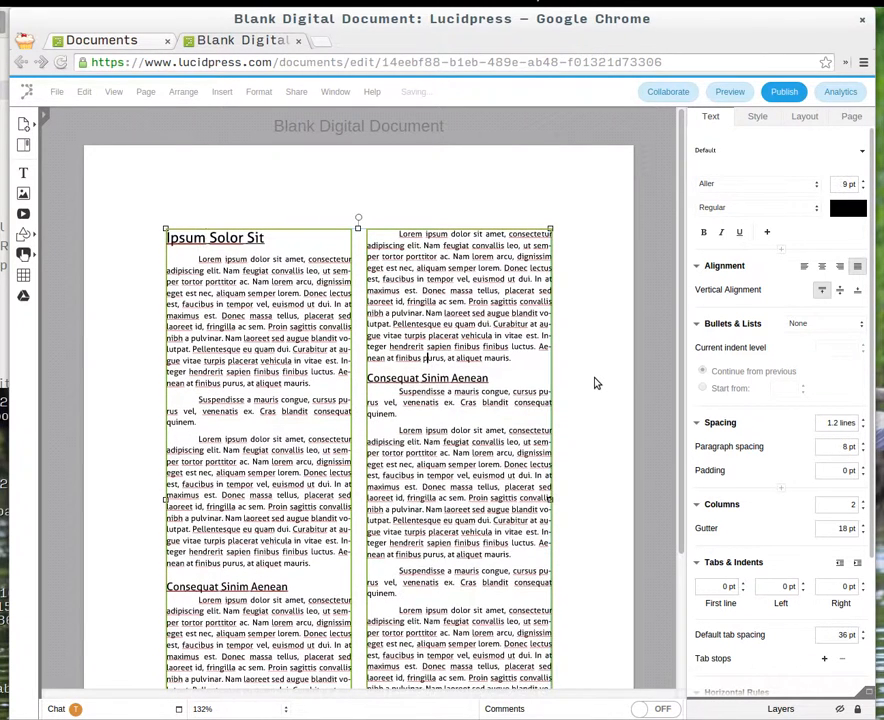
{"action": "key", "text": "ctrl+z"}
{"action": "key", "text": "ctrl+z"}
{"action": "key", "text": "ctrl+z"}
{"action": "key", "text": "ctrl+z"}
{"action": "key", "text": "ctrl+z"}
{"action": "key", "text": "ctrl+z"}
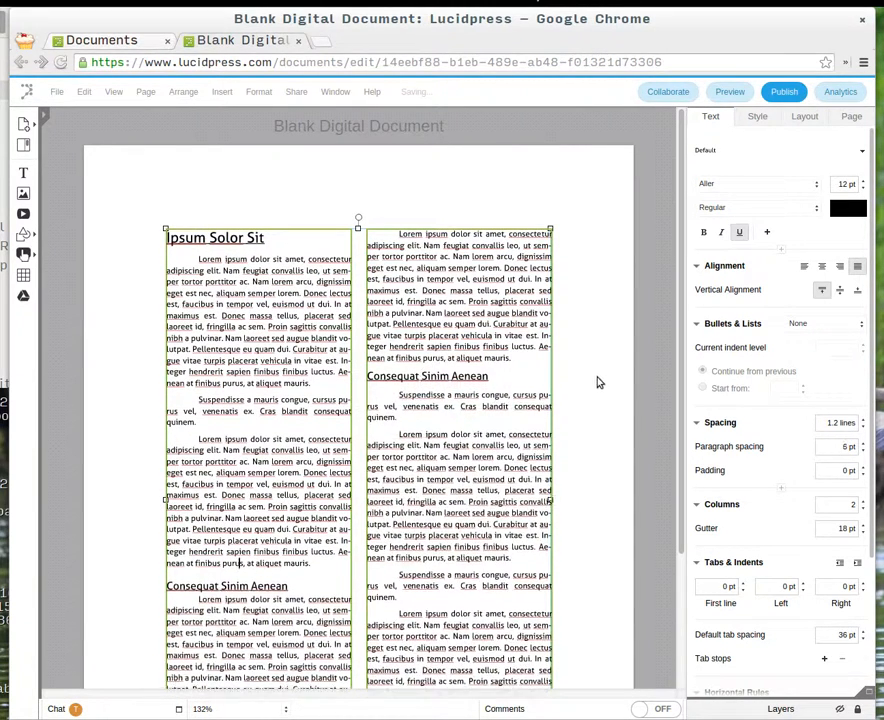
{"action": "key", "text": "ctrl+z"}
{"action": "key", "text": "ctrl+z"}
{"action": "key", "text": "ctrl+z"}
{"action": "key", "text": "ctrl+z"}
{"action": "key", "text": "ctrl+z"}
{"action": "key", "text": "ctrl+z"}
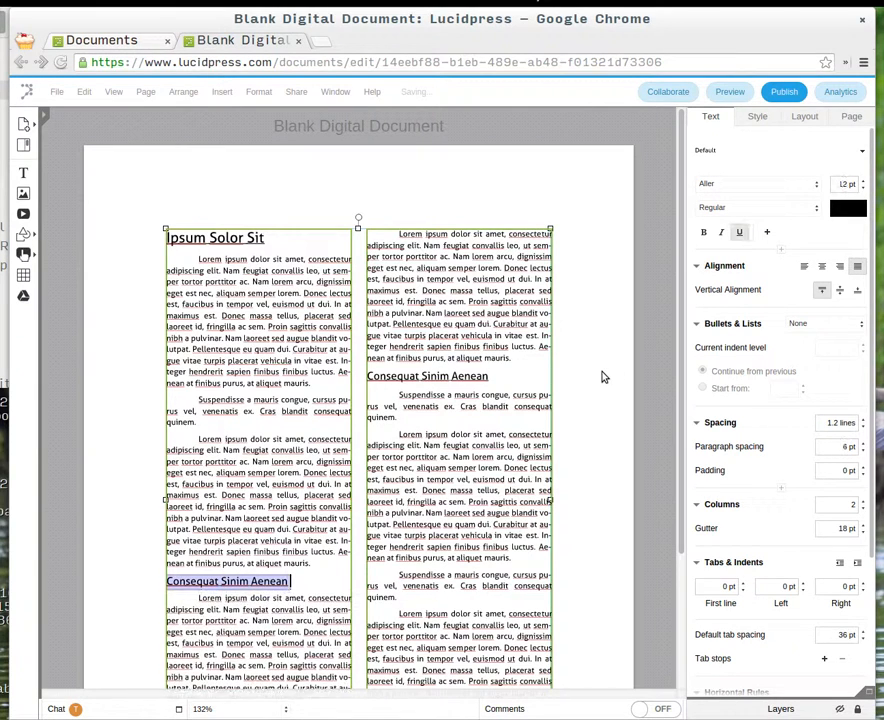
{"action": "scroll", "coordinate": [524, 437], "scroll_direction": "down", "scroll_amount": 3}
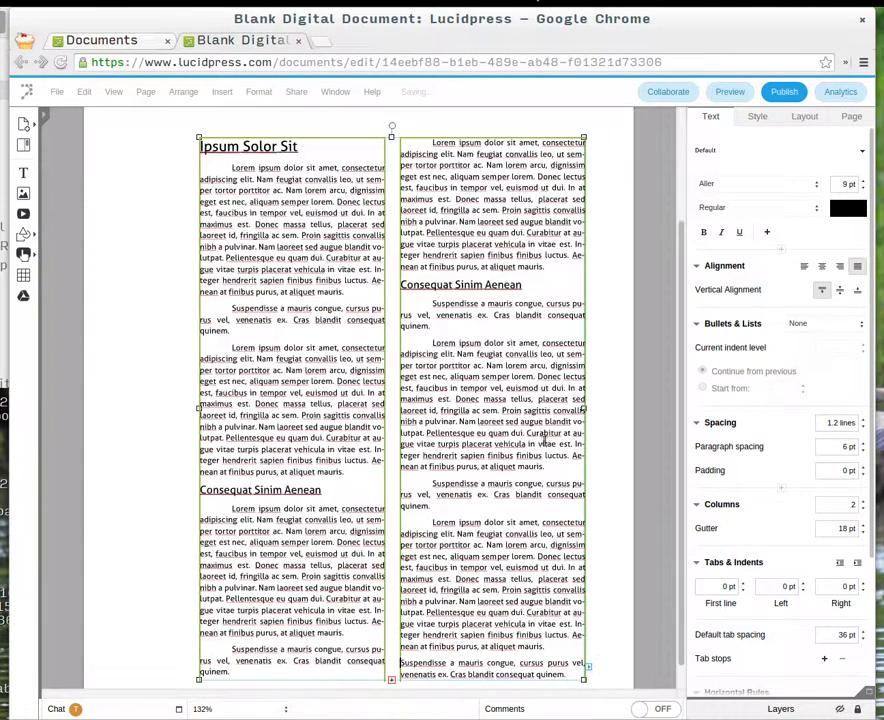
{"action": "left_click", "coordinate": [626, 406]}
{"action": "scroll", "coordinate": [582, 410], "scroll_direction": "down", "scroll_amount": 2}
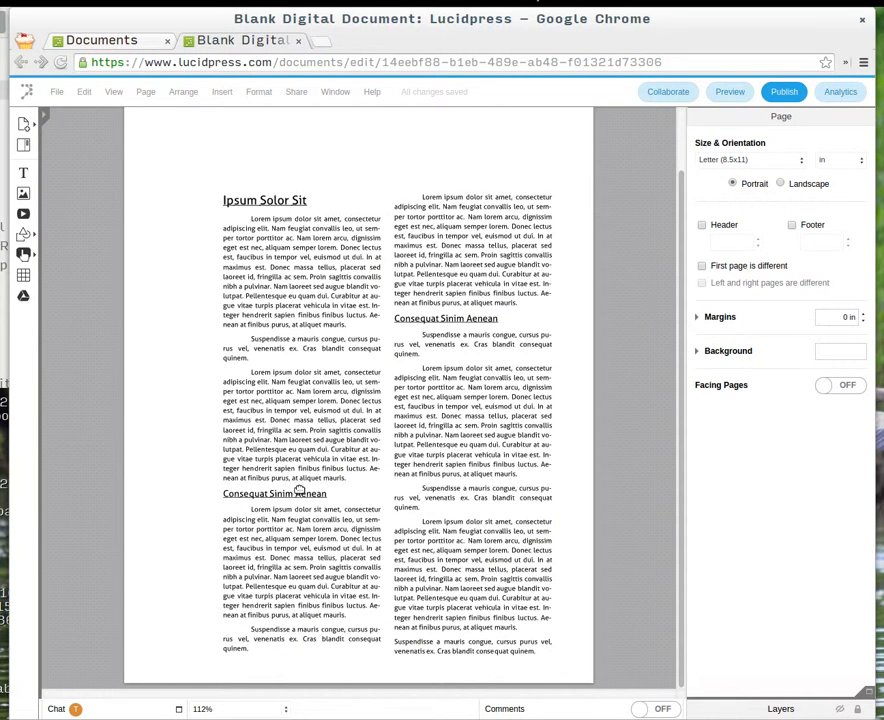
Step: Examine the paragraph spacing around the two Consequat Sinim Aenean subheadings up close
{"action": "scroll", "coordinate": [469, 312], "scroll_direction": "up", "scroll_amount": 5}
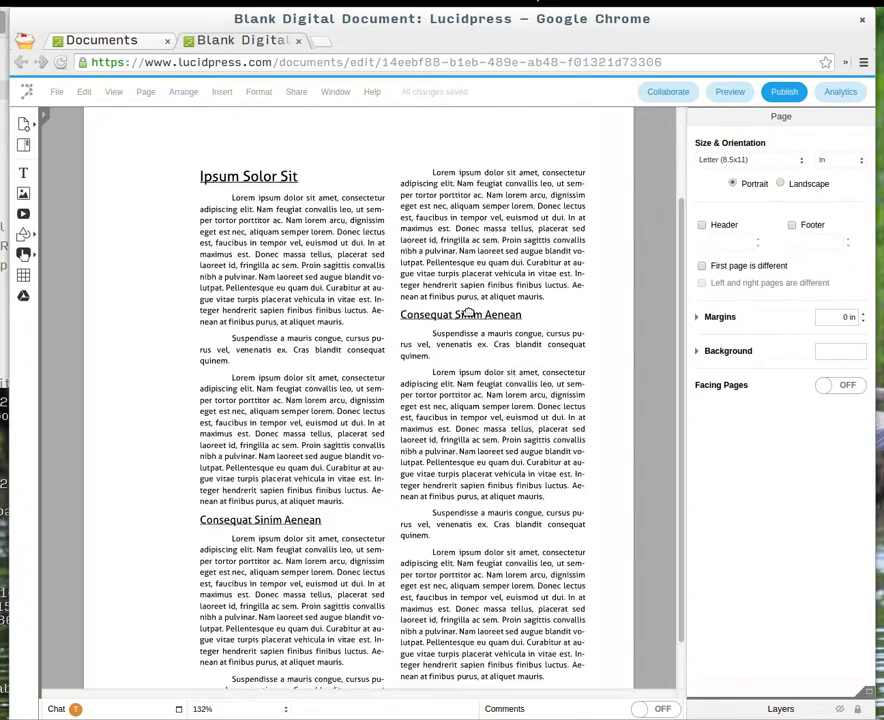
{"action": "scroll", "coordinate": [469, 312], "scroll_direction": "up", "scroll_amount": 2}
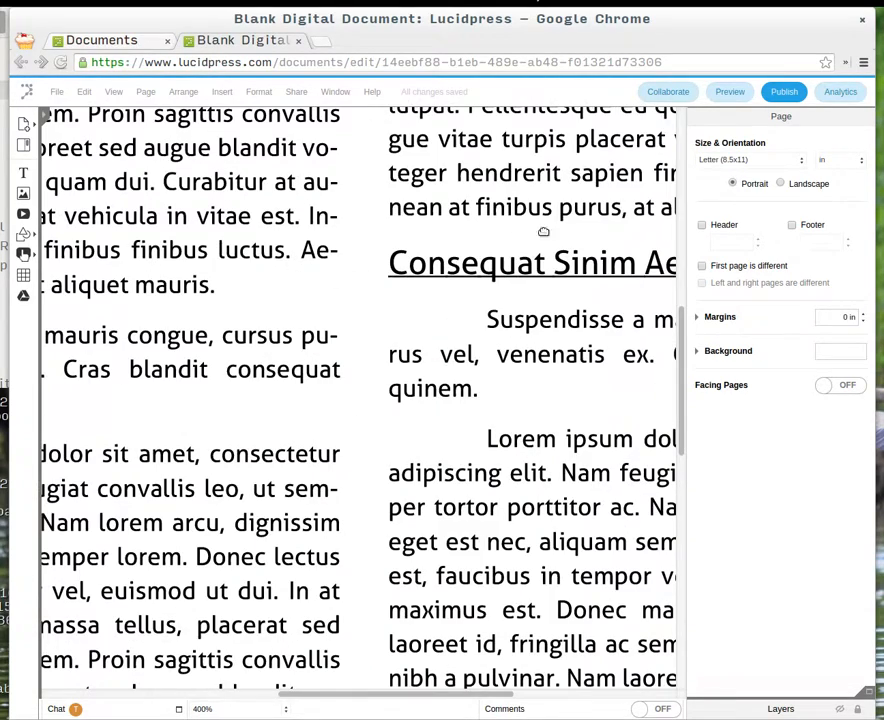
{"action": "scroll", "coordinate": [540, 277], "scroll_direction": "down", "scroll_amount": 2}
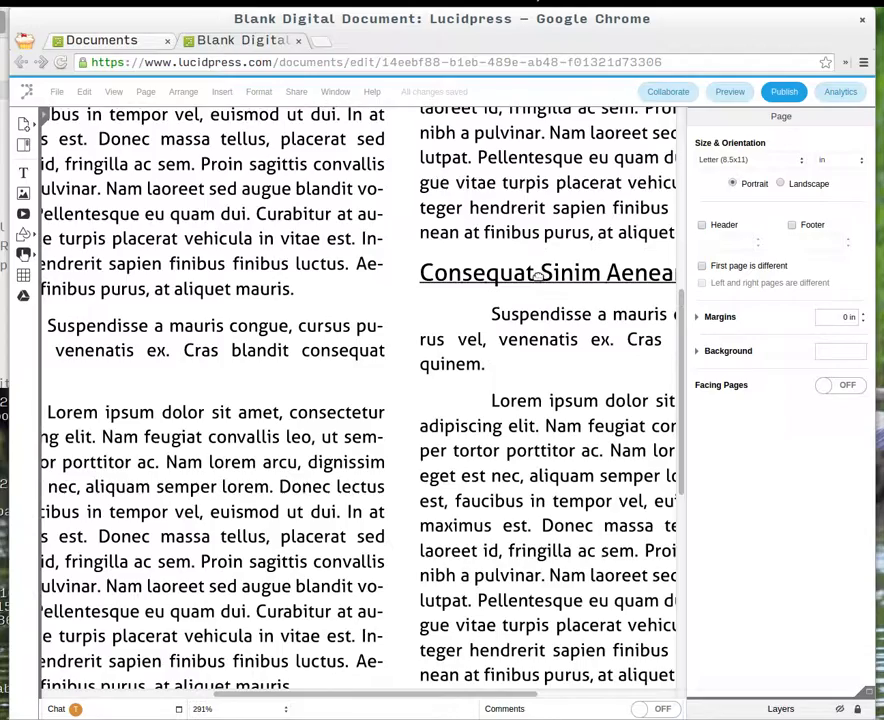
{"action": "left_click", "coordinate": [524, 271]}
{"action": "double_click", "coordinate": [528, 272]}
{"action": "triple_click", "coordinate": [509, 271]}
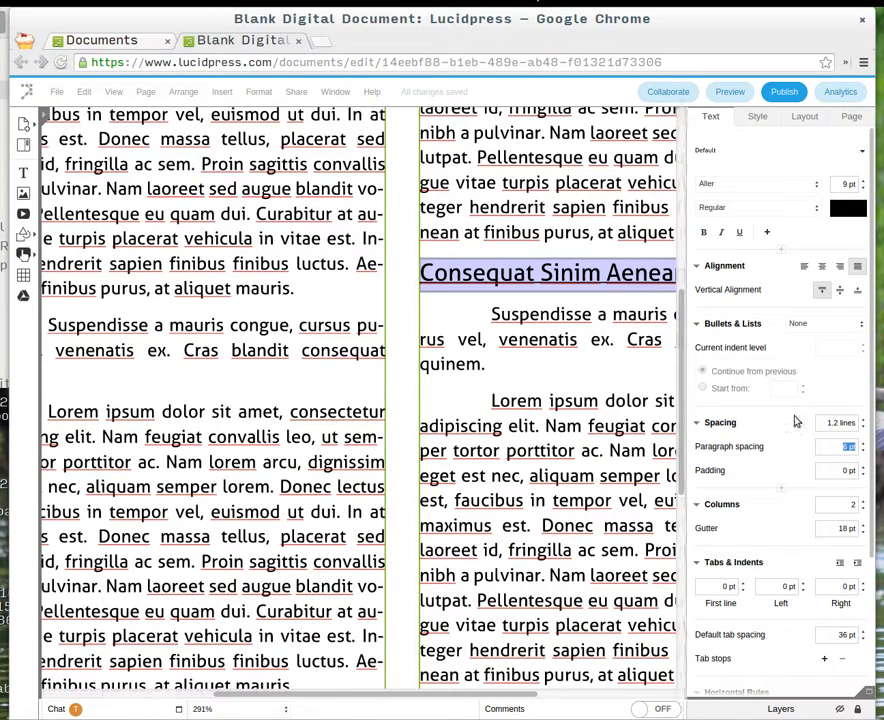
{"action": "left_click", "coordinate": [534, 290]}
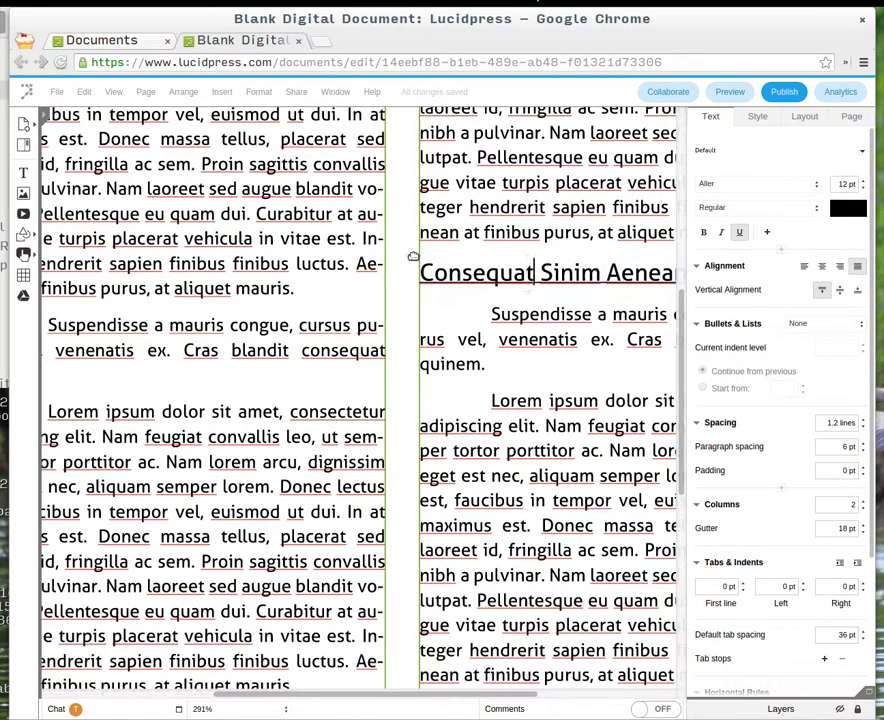
{"action": "scroll", "coordinate": [252, 397], "scroll_direction": "down", "scroll_amount": 3}
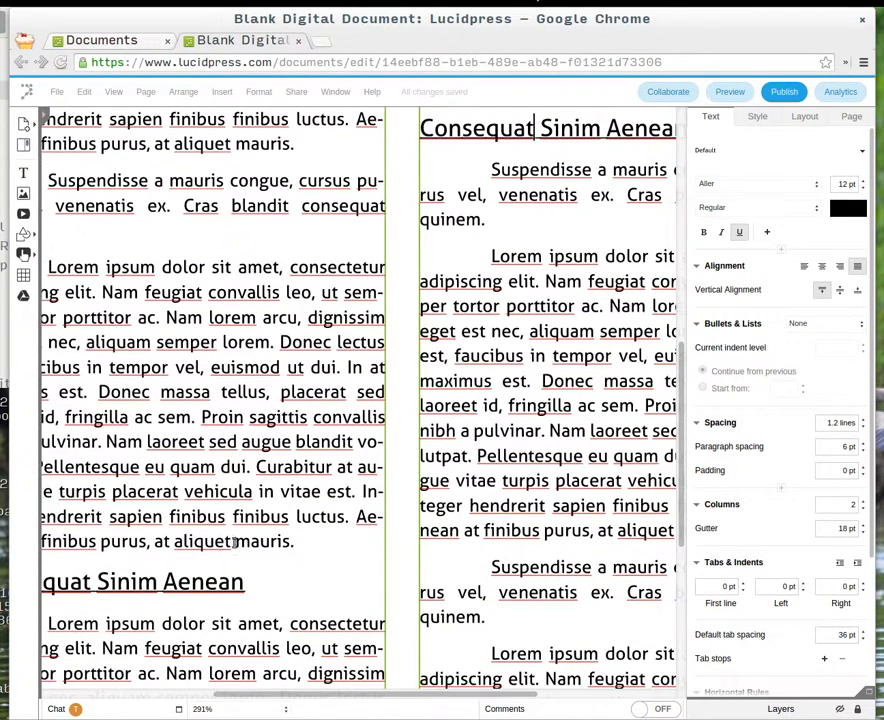
{"action": "left_click_drag", "start_coordinate": [176, 580], "coordinate": [42, 580]}
Step: Set the paragraph spacing of all text in the two-column frame to 0 pt
{"action": "left_click", "coordinate": [215, 466]}
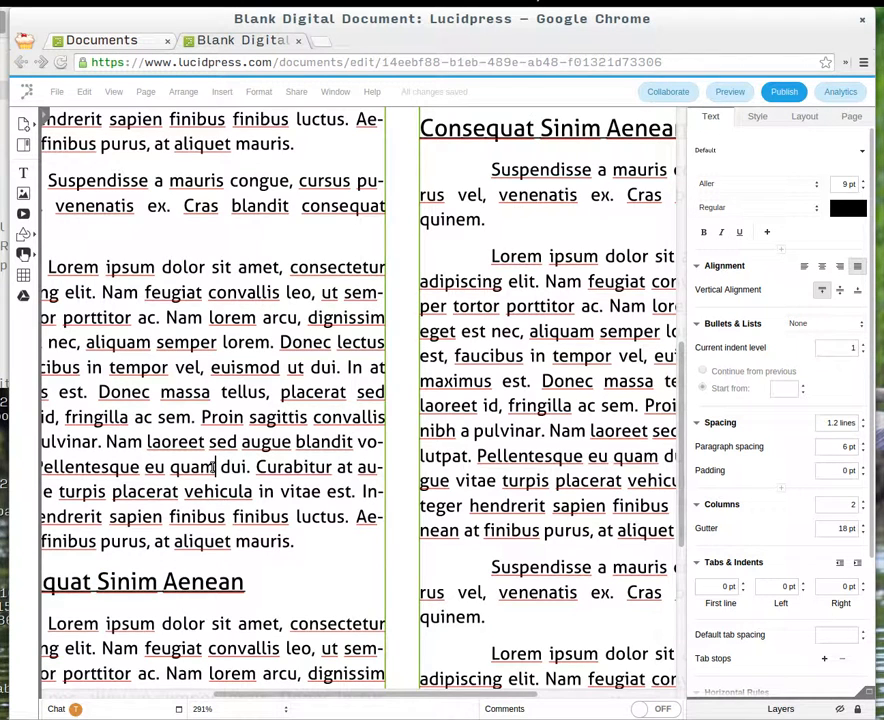
{"action": "key", "text": "ctrl+a"}
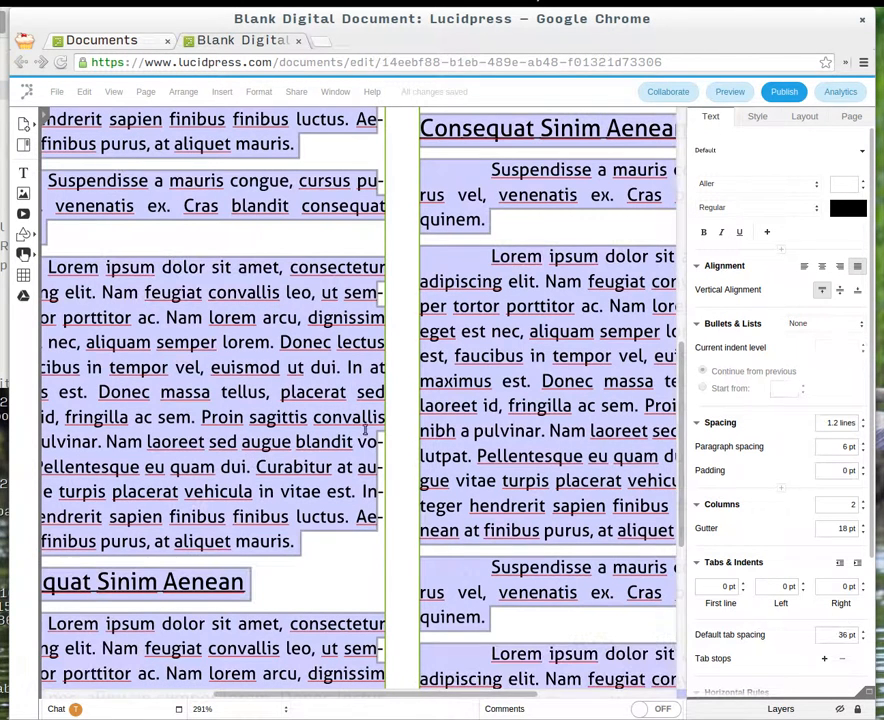
{"action": "left_click", "coordinate": [863, 451]}
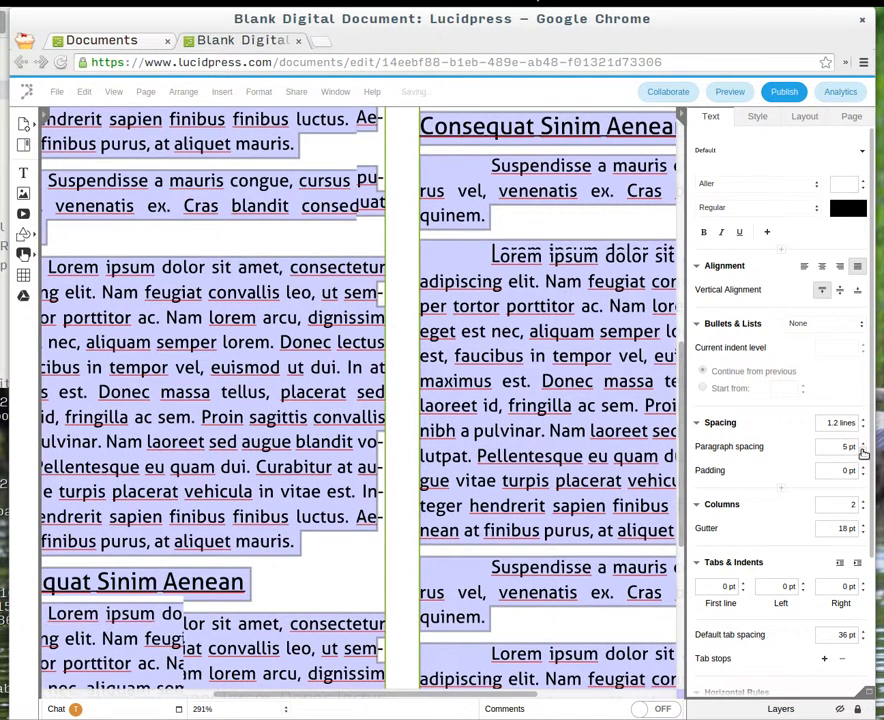
{"action": "left_click", "coordinate": [863, 451]}
{"action": "left_click", "coordinate": [863, 451]}
{"action": "left_click", "coordinate": [863, 451]}
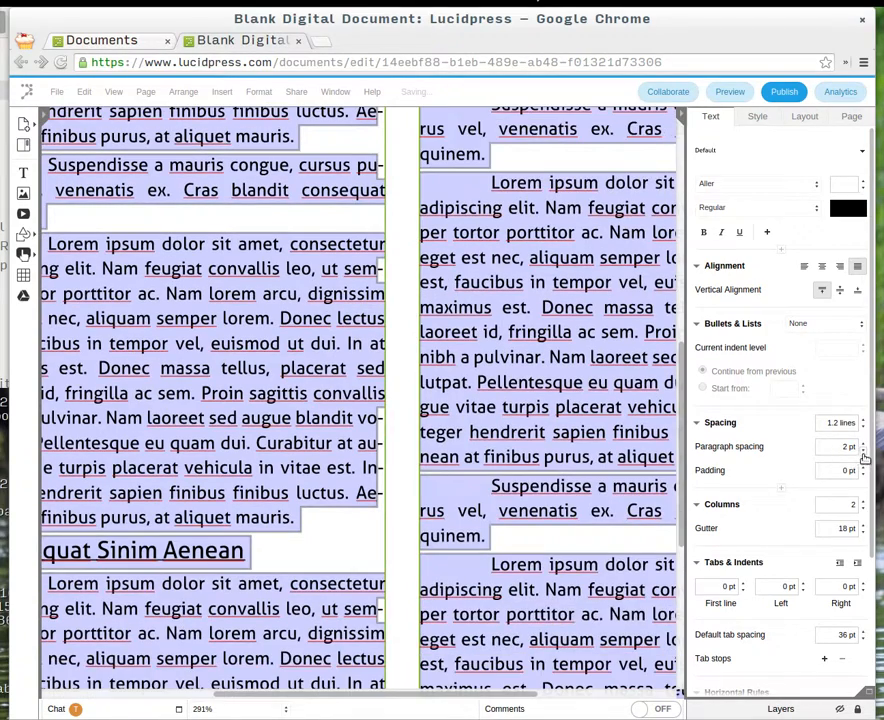
{"action": "left_click", "coordinate": [863, 451]}
{"action": "left_click", "coordinate": [863, 451]}
{"action": "left_click", "coordinate": [448, 405]}
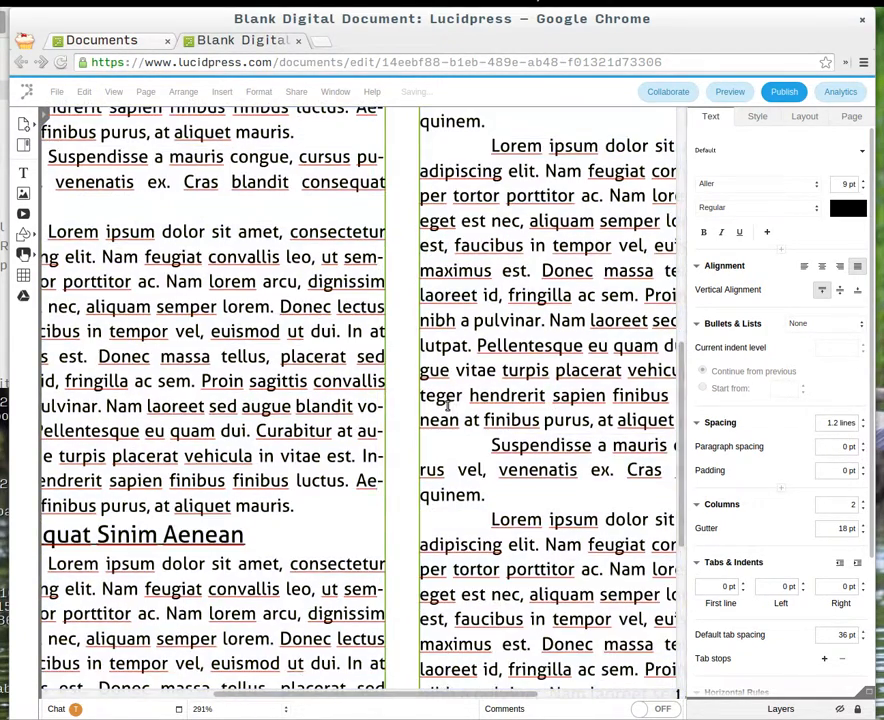
Step: Set the paragraph spacing to 11 pt for the body paragraph just above the first Consequat Sinim Aenean subheading
{"action": "scroll", "coordinate": [448, 405], "scroll_direction": "down", "scroll_amount": 5}
{"action": "scroll", "coordinate": [448, 405], "scroll_direction": "down", "scroll_amount": 2}
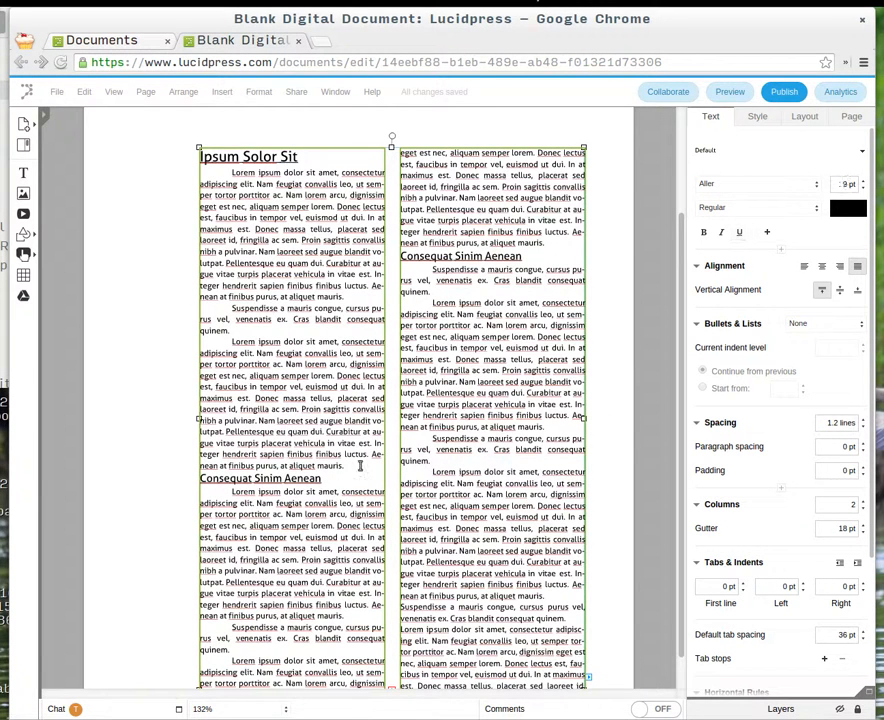
{"action": "triple_click", "coordinate": [288, 454]}
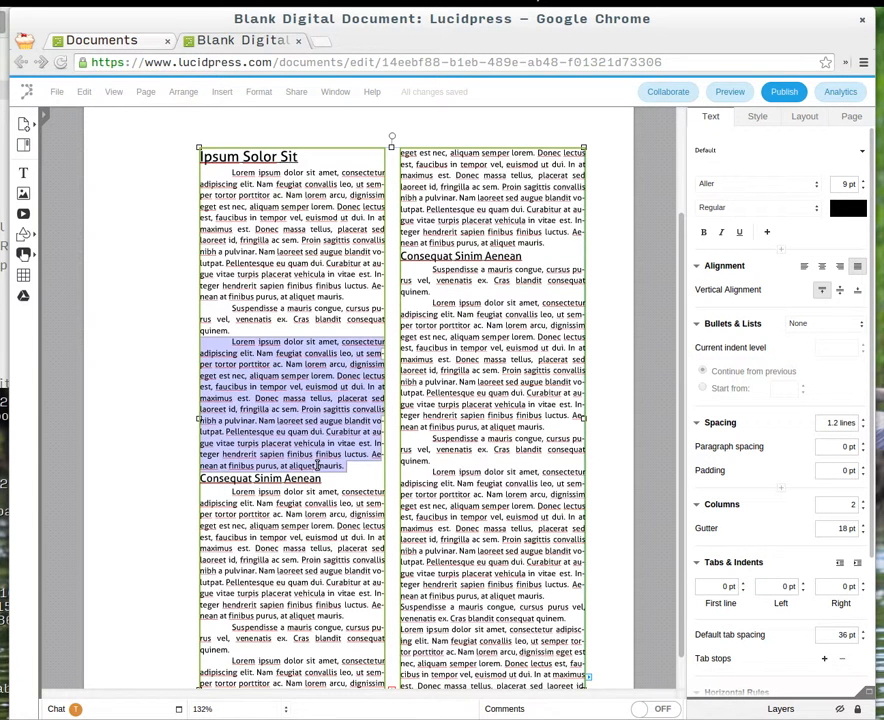
{"action": "left_click", "coordinate": [863, 446]}
{"action": "left_click", "coordinate": [863, 446]}
{"action": "left_click", "coordinate": [863, 446]}
{"action": "left_click", "coordinate": [863, 446]}
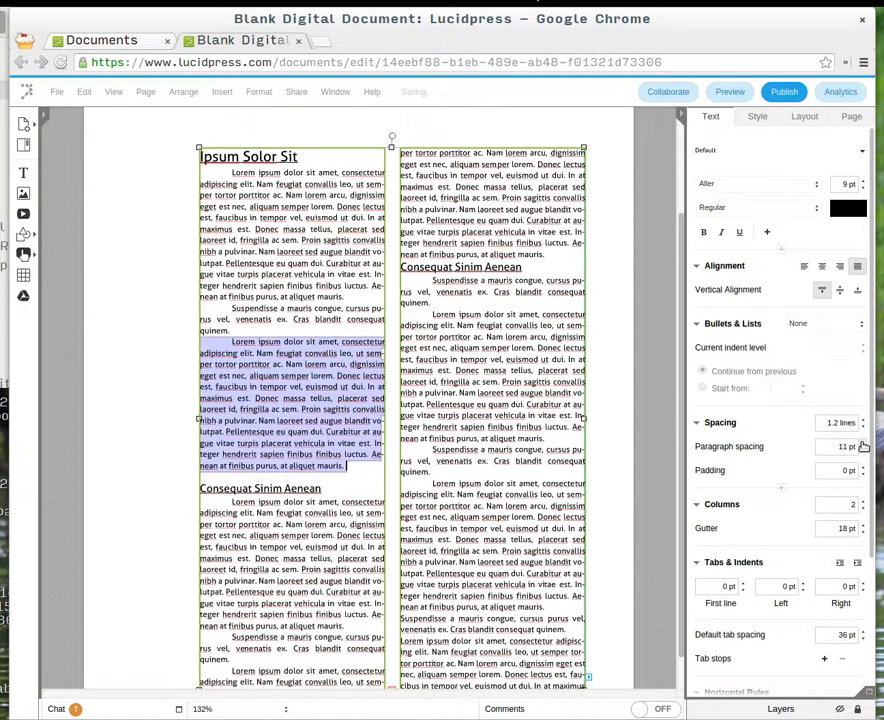
Step: Increase the paragraph spacing of the body paragraph above the second Consequat Sinim Aenean subheading to match the gap above the first
{"action": "left_click", "coordinate": [863, 446]}
{"action": "triple_click", "coordinate": [484, 236]}
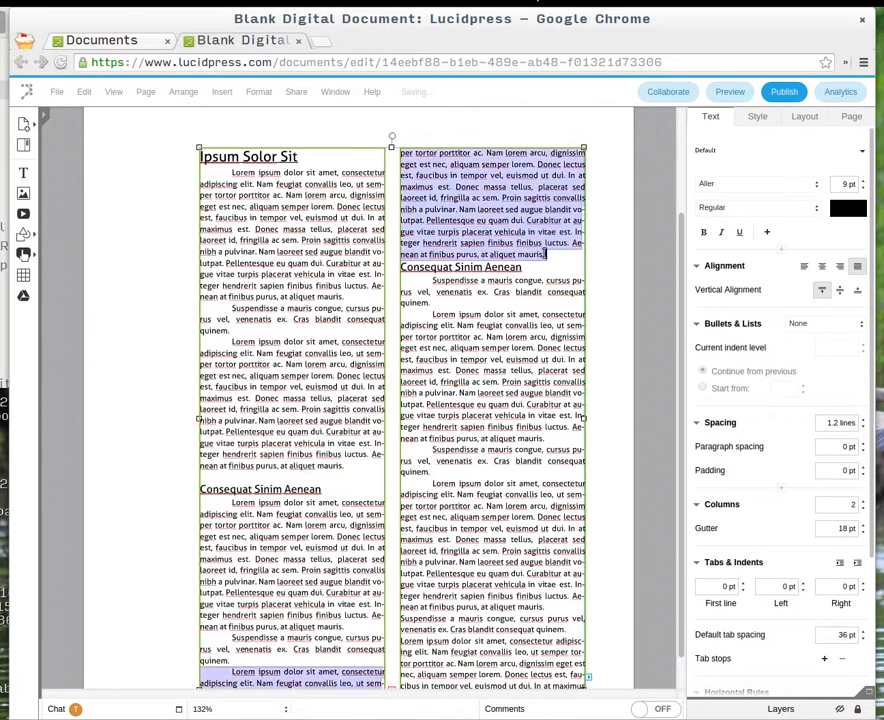
{"action": "left_click", "coordinate": [862, 446]}
{"action": "left_click", "coordinate": [862, 446]}
{"action": "left_click", "coordinate": [862, 446]}
{"action": "left_click", "coordinate": [862, 446]}
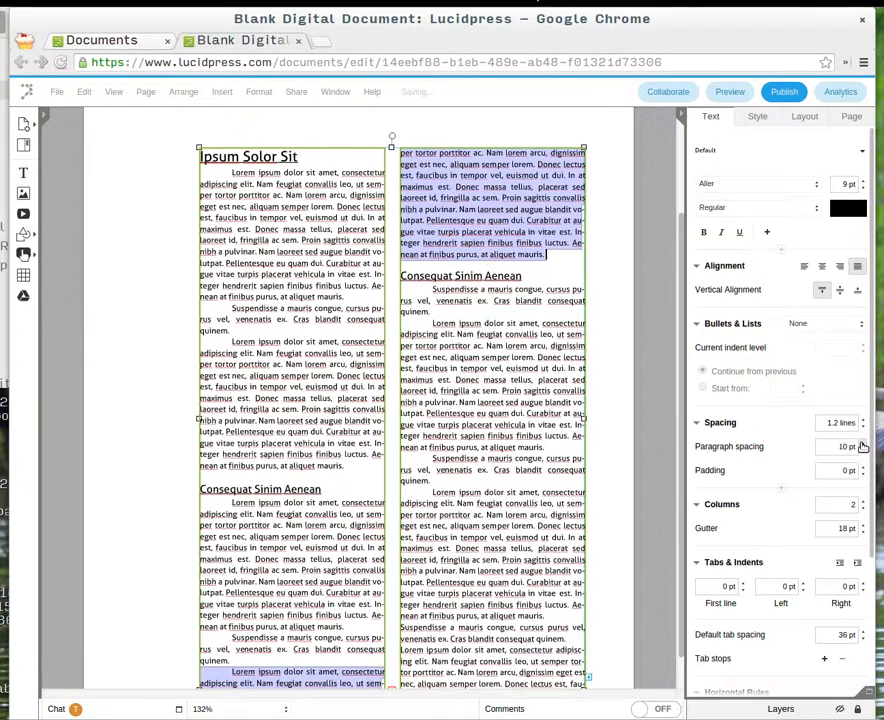
{"action": "left_click", "coordinate": [590, 270]}
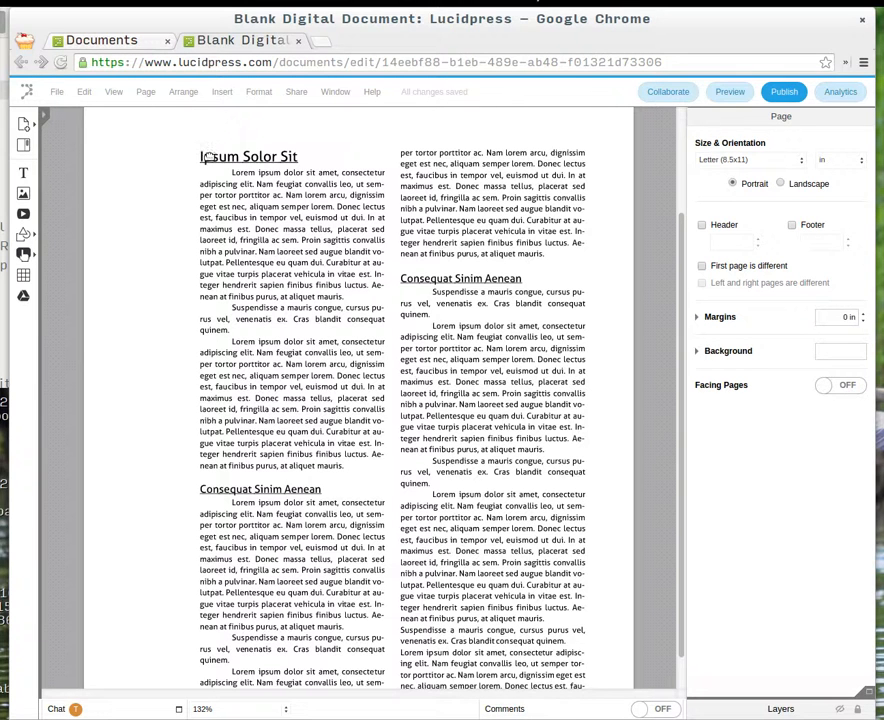
Step: Remove the underline from the Ipsum Solor Sit title and both Consequat Sinim Aenean subheadings
{"action": "left_click", "coordinate": [276, 155]}
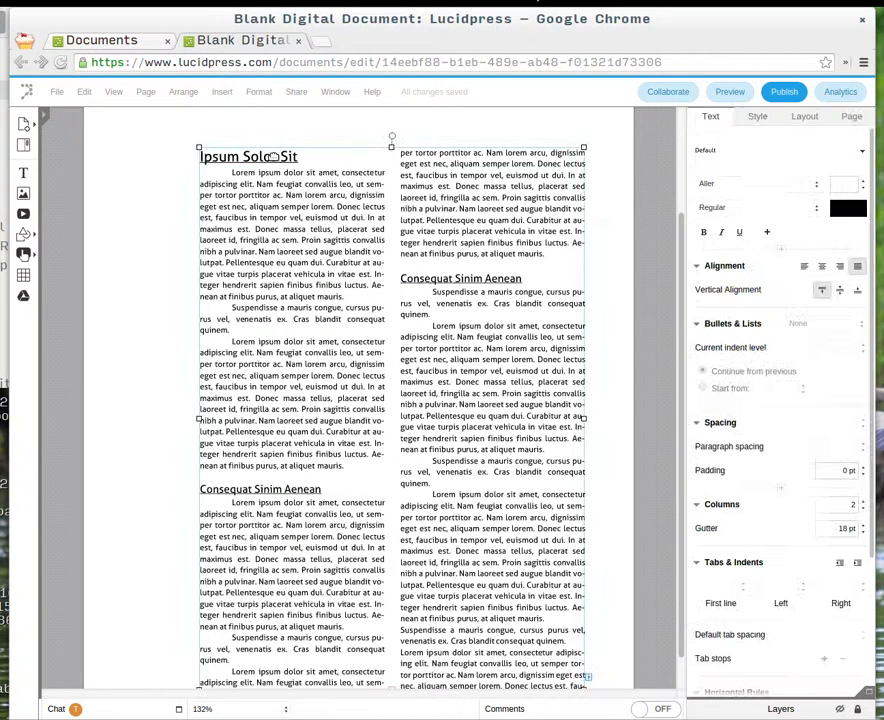
{"action": "double_click", "coordinate": [230, 156]}
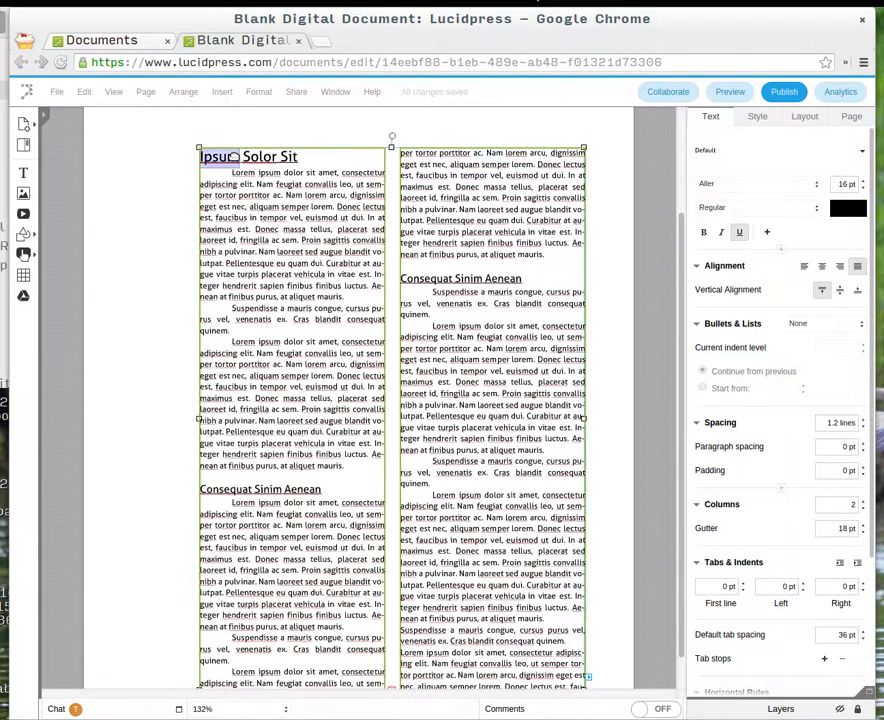
{"action": "double_click", "coordinate": [250, 156]}
{"action": "triple_click", "coordinate": [249, 156]}
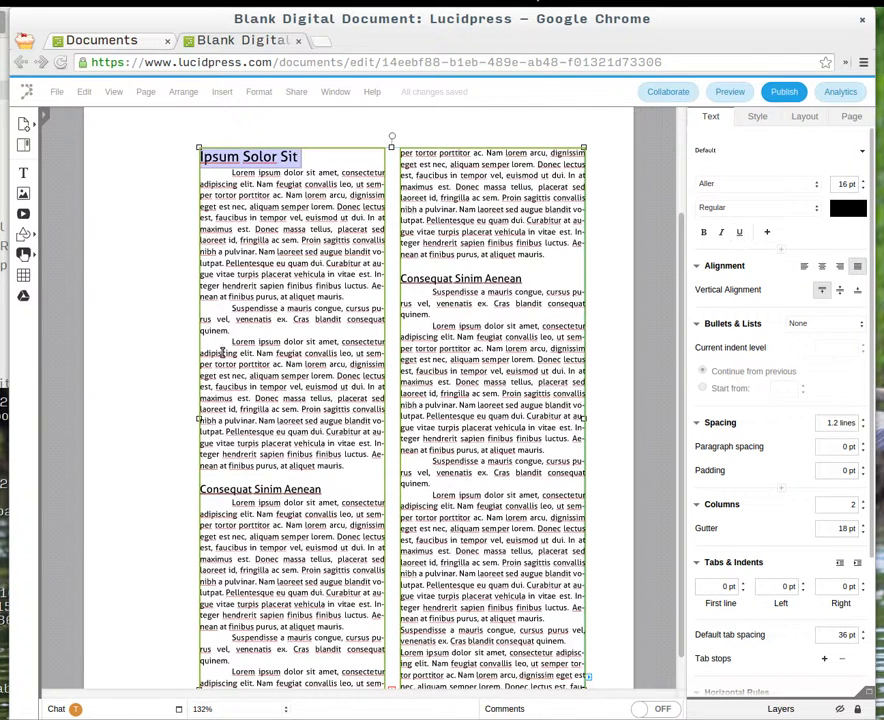
{"action": "left_click", "coordinate": [250, 490]}
{"action": "triple_click", "coordinate": [250, 490]}
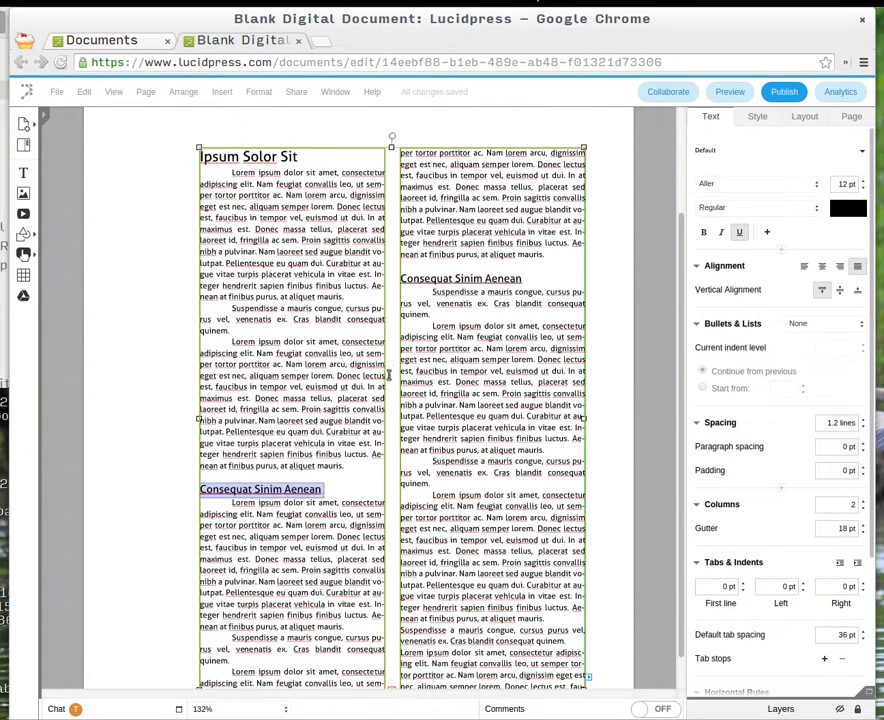
{"action": "triple_click", "coordinate": [471, 281]}
{"action": "key", "text": "ctrl+u"}
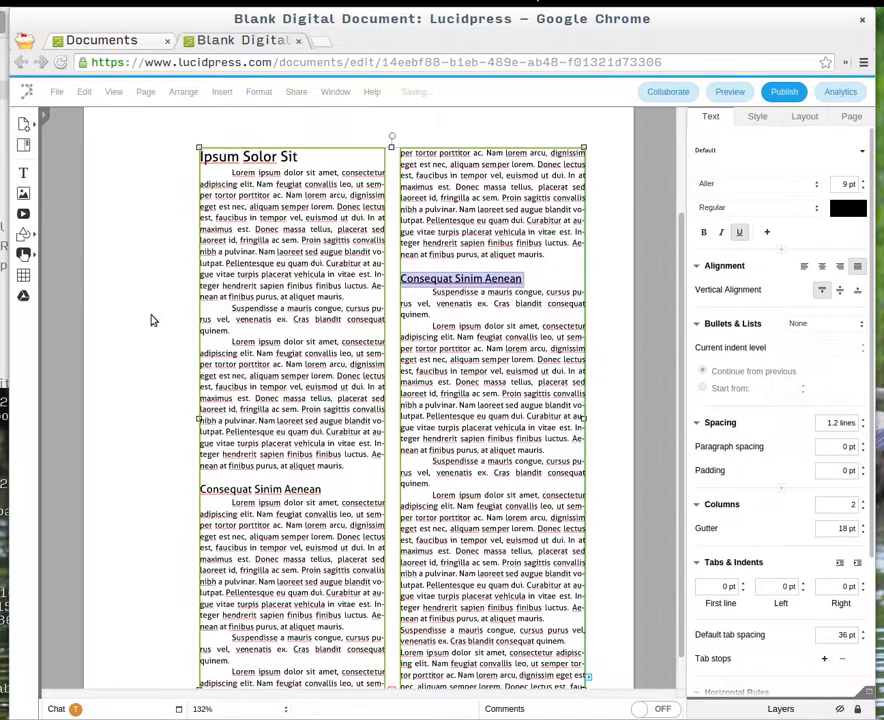
{"action": "left_click", "coordinate": [151, 320]}
{"action": "left_click", "coordinate": [463, 279]}
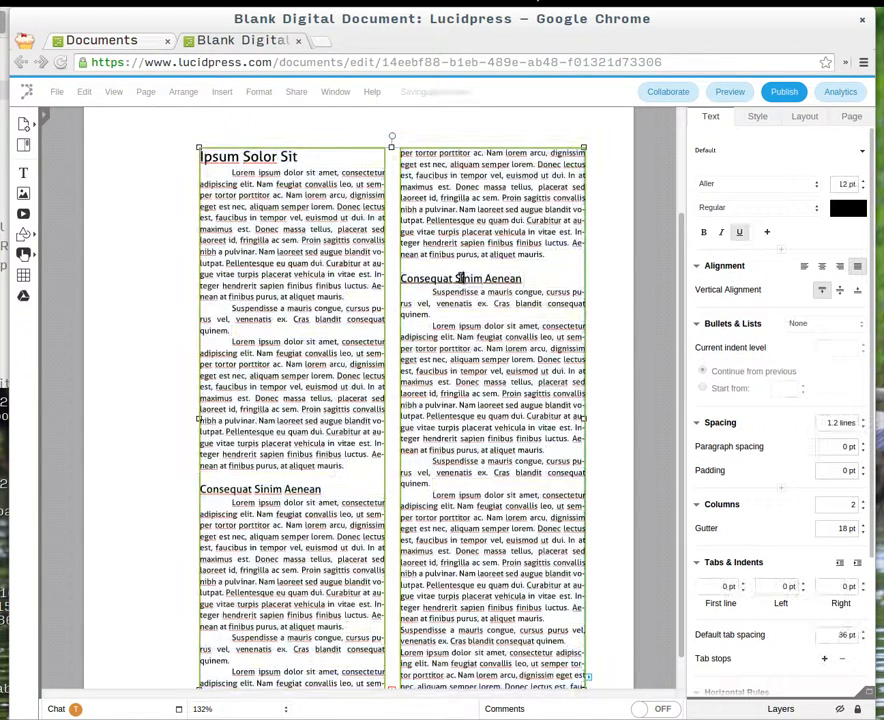
{"action": "left_click", "coordinate": [143, 314]}
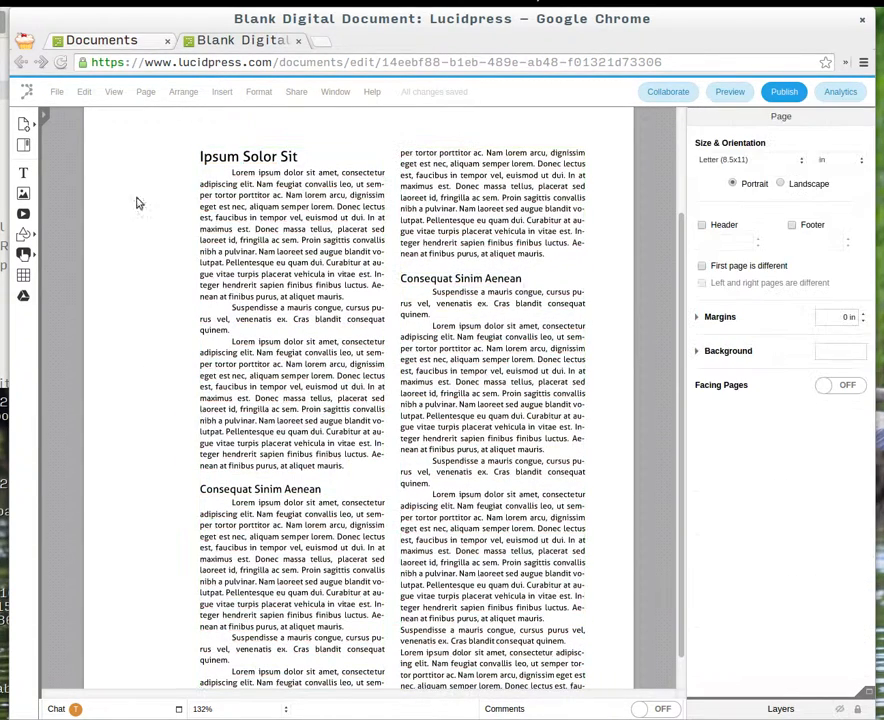
{"action": "left_click", "coordinate": [84, 92]}
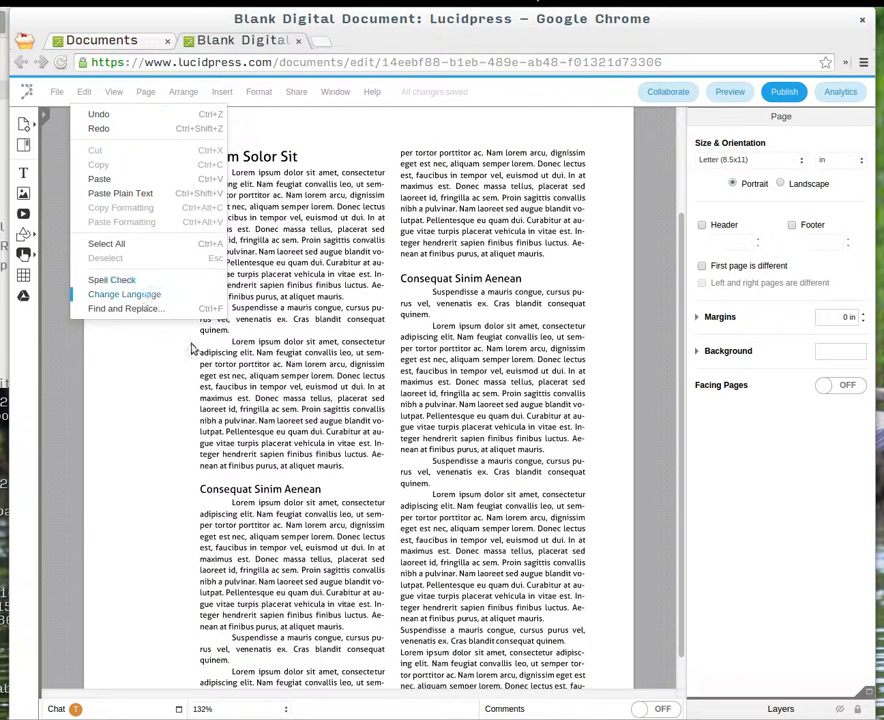
{"action": "left_click", "coordinate": [144, 379]}
{"action": "left_click", "coordinate": [237, 321]}
{"action": "left_click", "coordinate": [153, 312]}
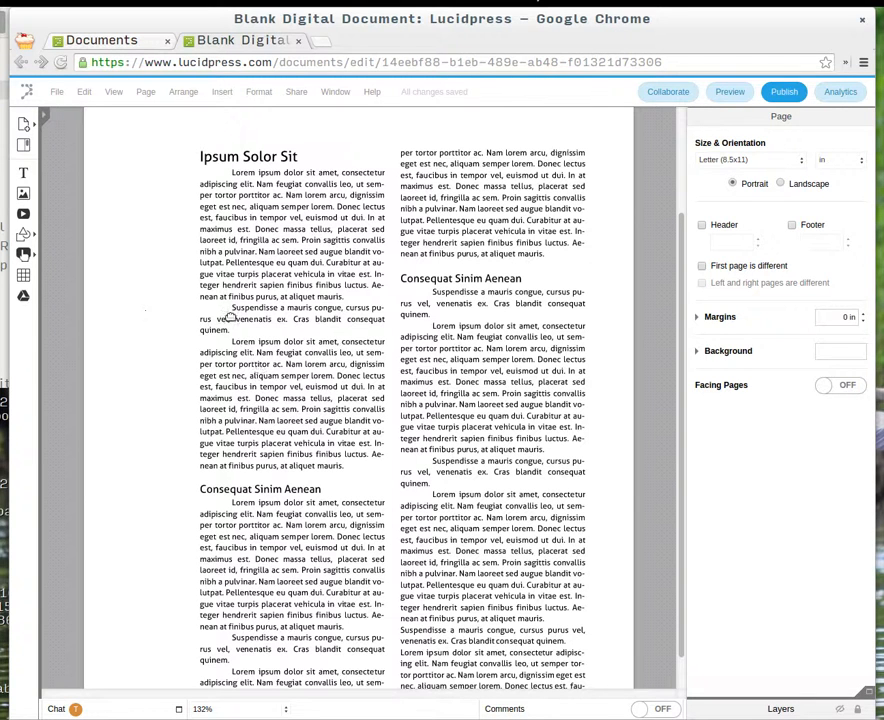
Step: Set the font of the three body paragraphs under the Ipsum Solor Sit title to Droid Serif
{"action": "left_click", "coordinate": [234, 172]}
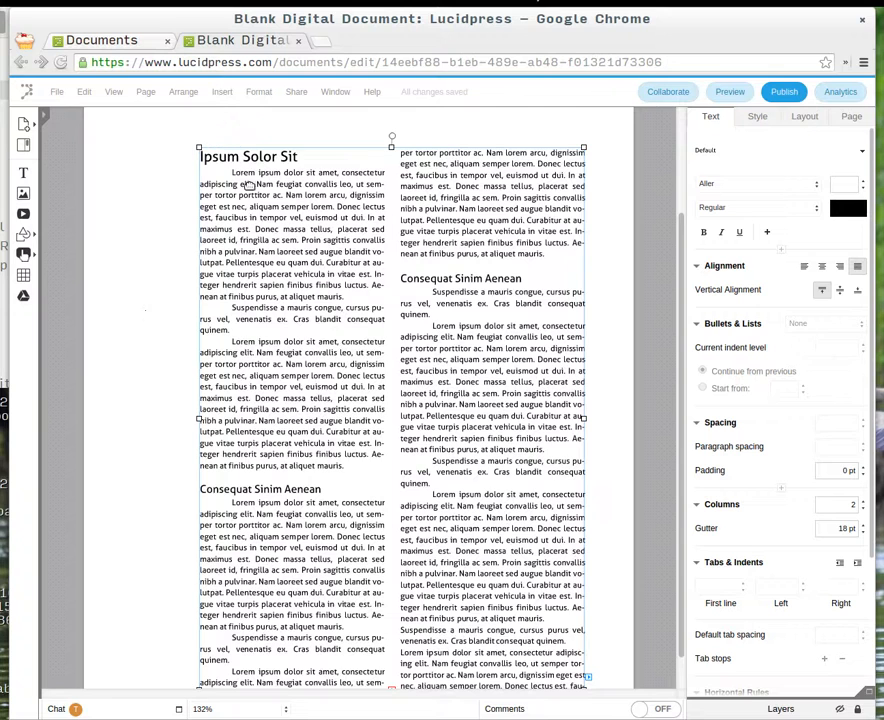
{"action": "double_click", "coordinate": [236, 184]}
{"action": "left_click", "coordinate": [292, 290]}
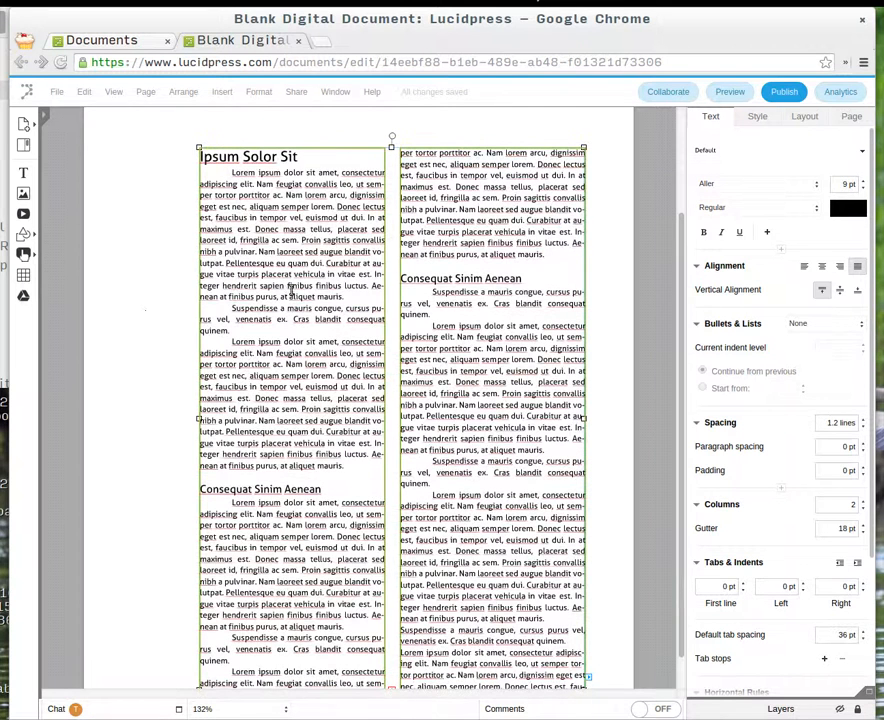
{"action": "left_click", "coordinate": [347, 466], "text": "shift"}
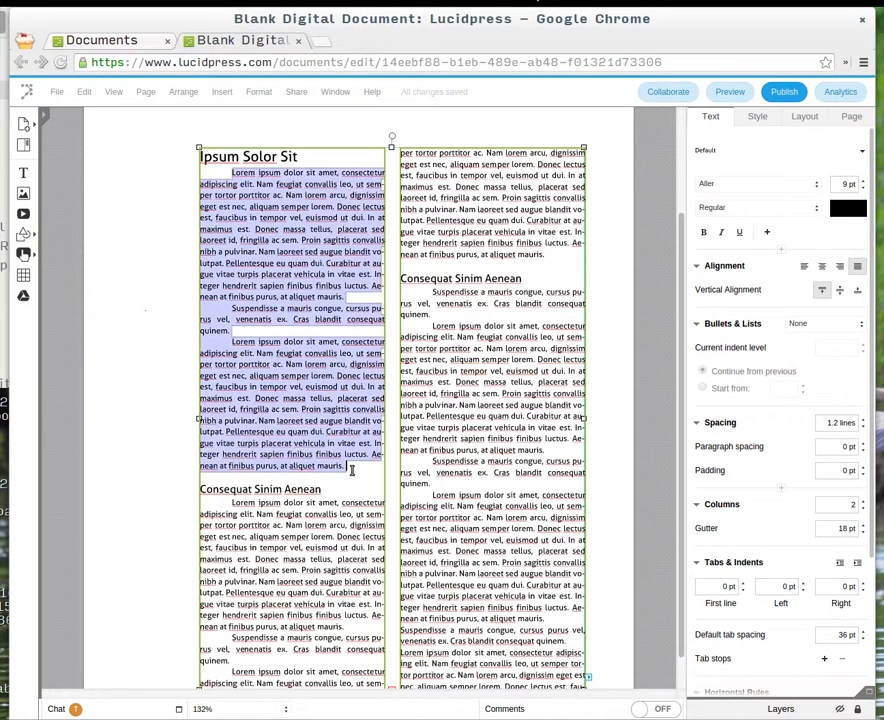
{"action": "left_click", "coordinate": [785, 186]}
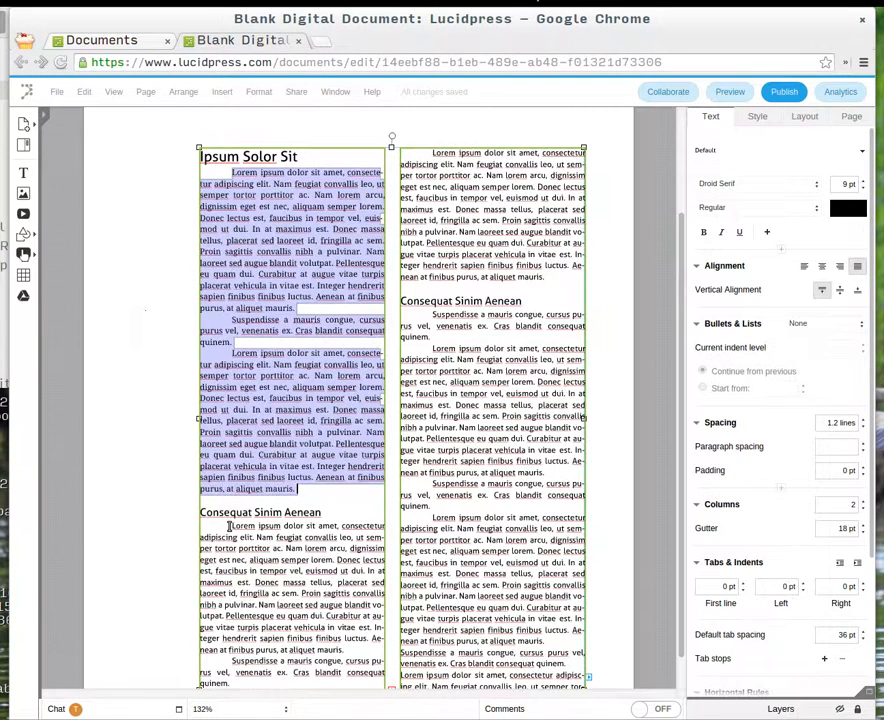
Step: Set the font of the body text between the two Consequat Sinim Aenean subheadings to Droid Serif
{"action": "left_click", "coordinate": [229, 528]}
{"action": "left_click", "coordinate": [560, 281], "text": "shift"}
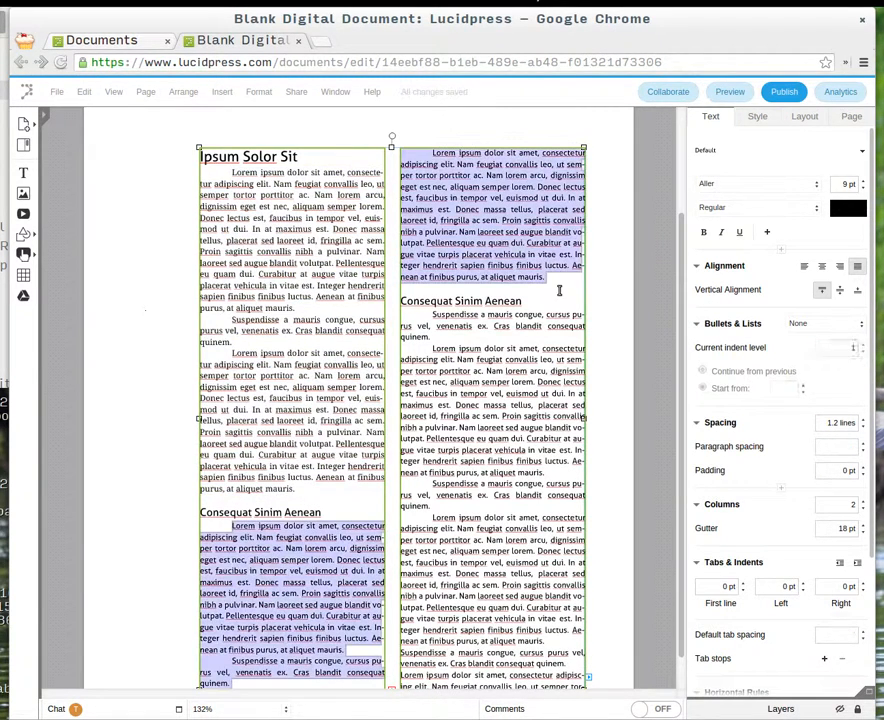
{"action": "left_click", "coordinate": [746, 185]}
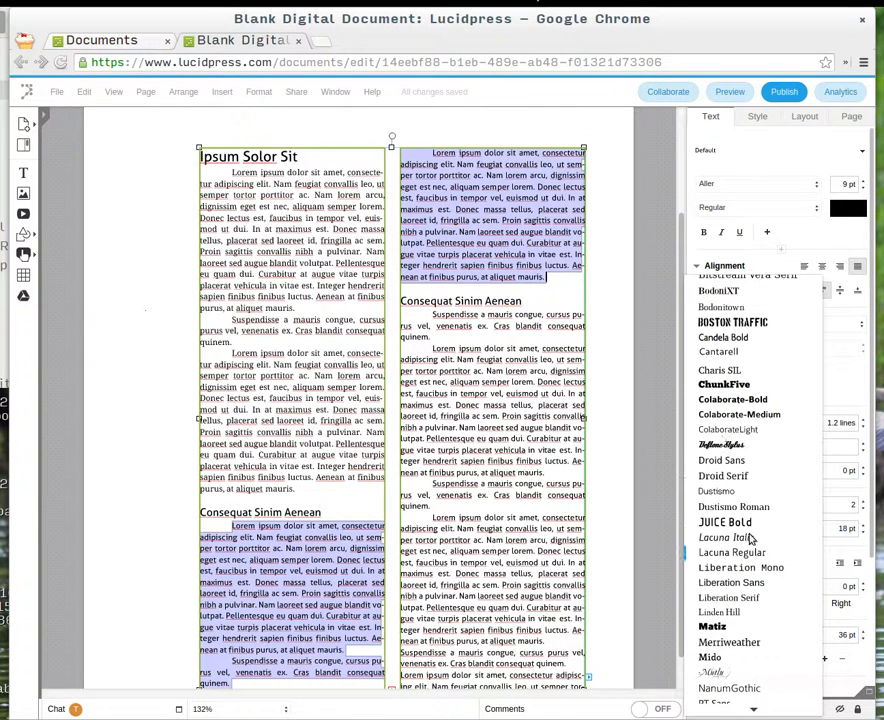
{"action": "left_click", "coordinate": [740, 476]}
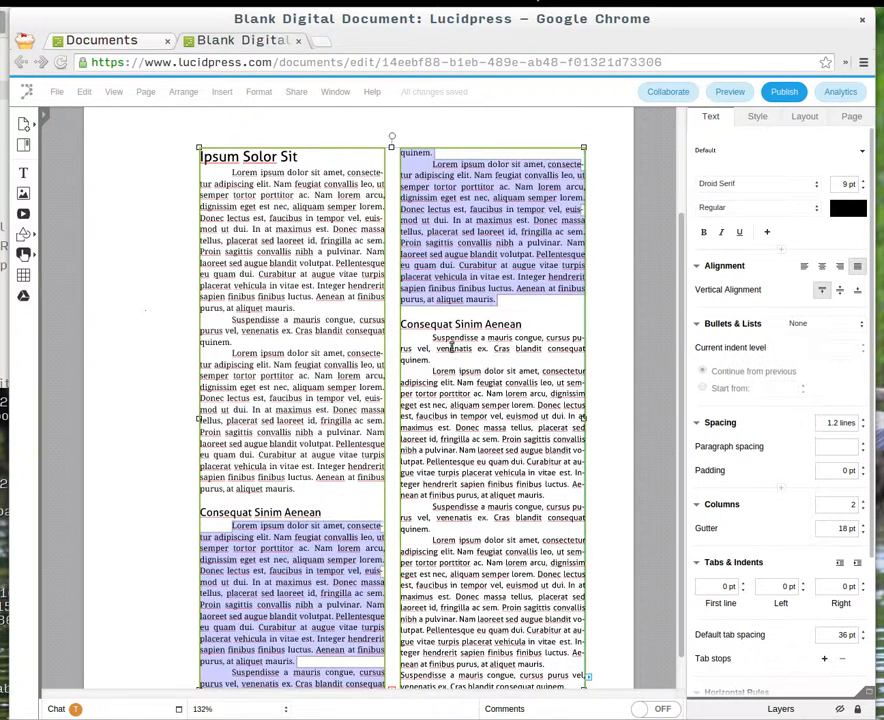
Step: Set the font of all body text below the second-column Consequat Sinim Aenean subheading to Droid Serif, and deselect the text frame
{"action": "left_click", "coordinate": [430, 339]}
{"action": "scroll", "coordinate": [517, 450], "scroll_direction": "down", "scroll_amount": 1}
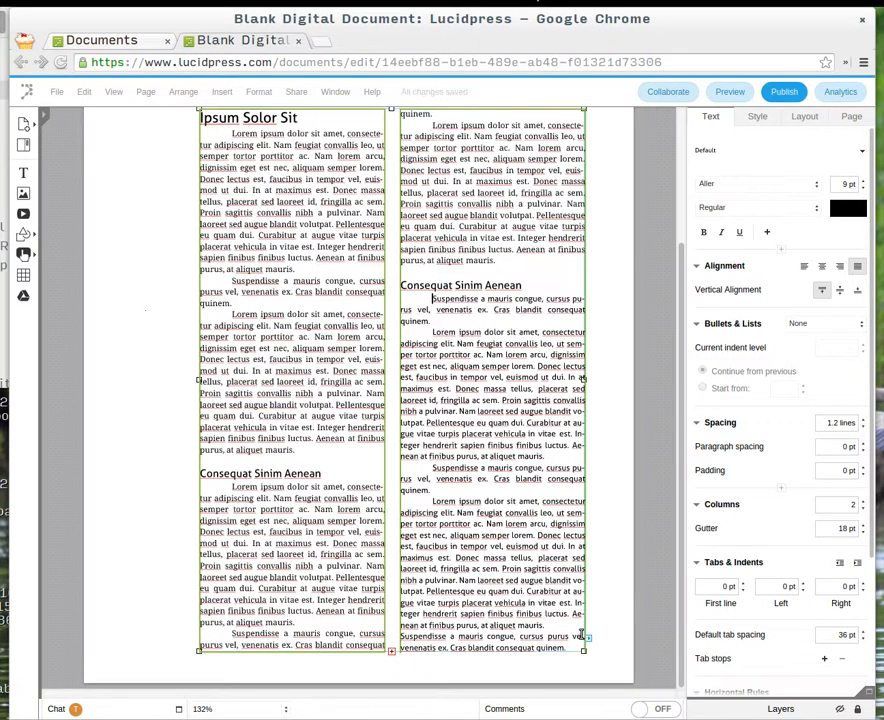
{"action": "key", "text": "shift+Down"}
{"action": "key", "text": "shift+Down"}
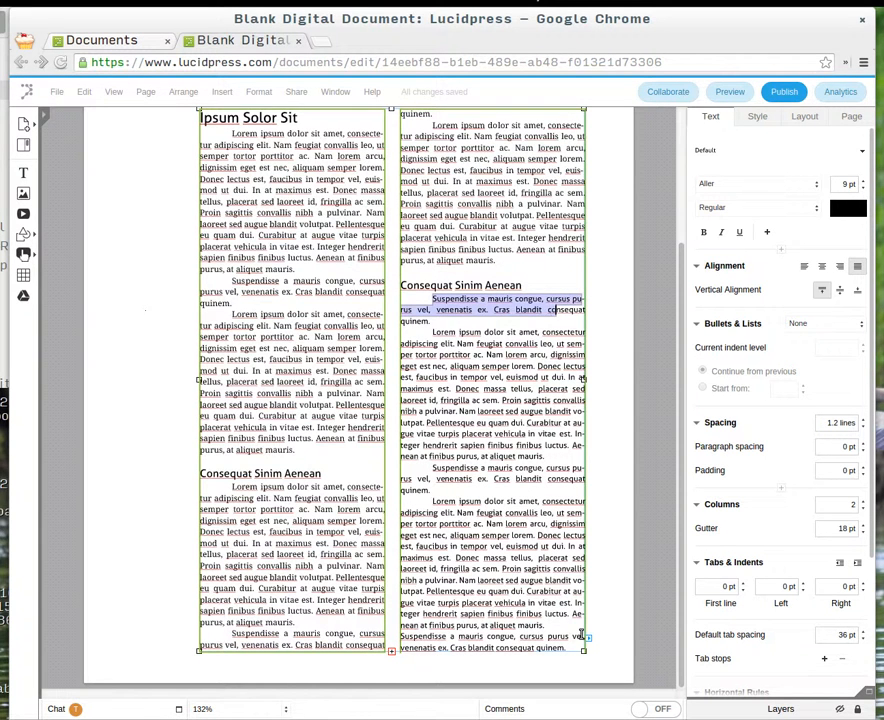
{"action": "key", "text": "shift+Down"}
{"action": "key", "text": "shift+Down"}
{"action": "key", "text": "shift+Down"}
{"action": "key", "text": "shift+Down"}
{"action": "key", "text": "shift+Down"}
{"action": "key", "text": "shift+Down"}
{"action": "key", "text": "shift+Down"}
{"action": "key", "text": "shift+Down"}
{"action": "key", "text": "shift+Down"}
{"action": "key", "text": "shift+Down"}
{"action": "key", "text": "shift+Down"}
{"action": "key", "text": "shift+Down"}
{"action": "key", "text": "shift+Down"}
{"action": "key", "text": "shift+Down"}
{"action": "key", "text": "shift+Down"}
{"action": "key", "text": "shift+Down"}
{"action": "key", "text": "shift+Down"}
{"action": "key", "text": "shift+Down"}
{"action": "key", "text": "shift+Down"}
{"action": "key", "text": "shift+Down"}
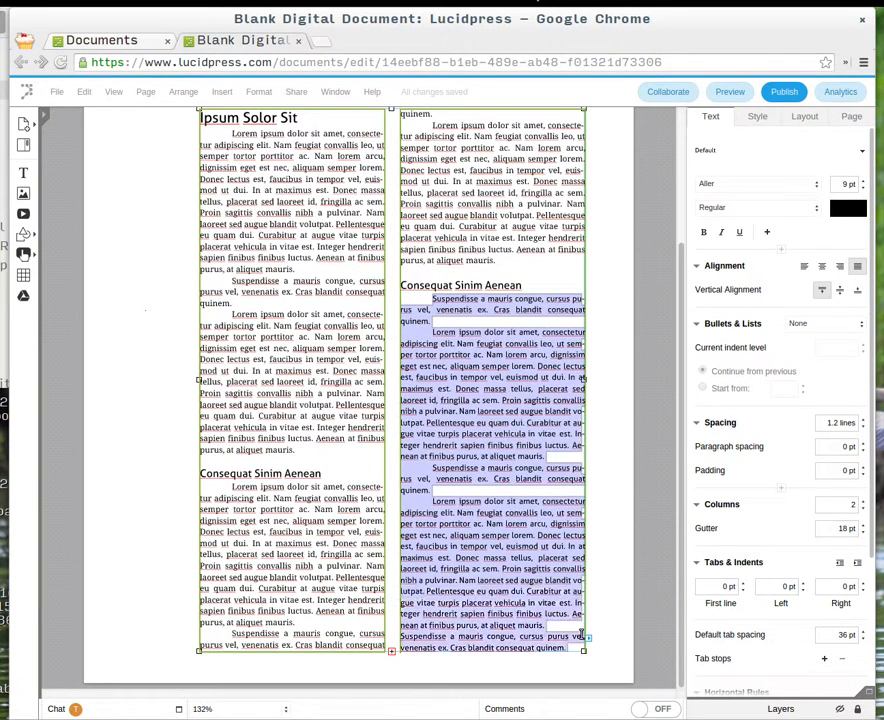
{"action": "left_click", "coordinate": [726, 186]}
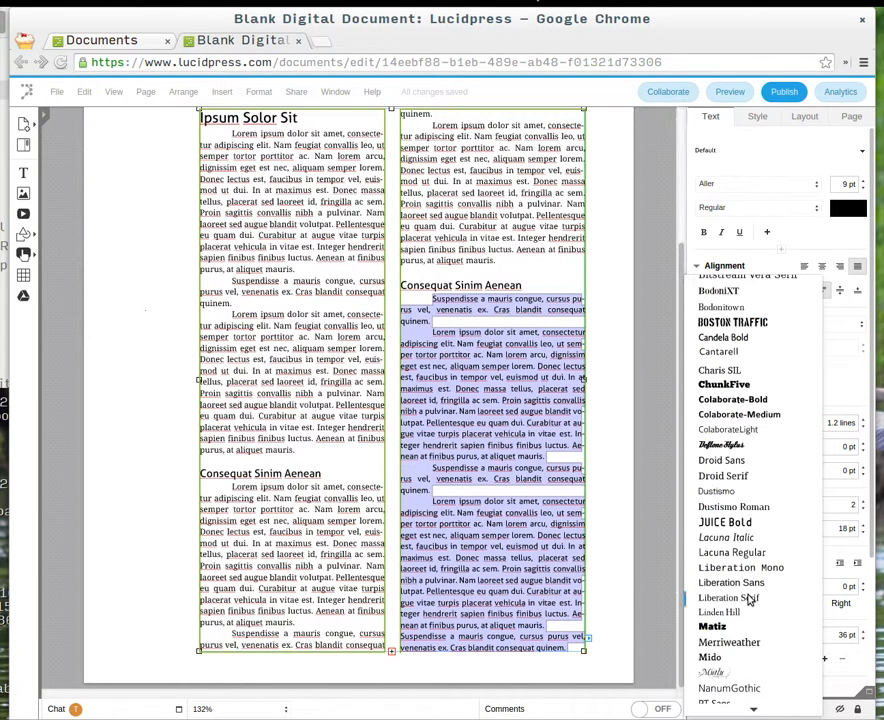
{"action": "left_click", "coordinate": [714, 480]}
{"action": "left_click", "coordinate": [617, 369]}
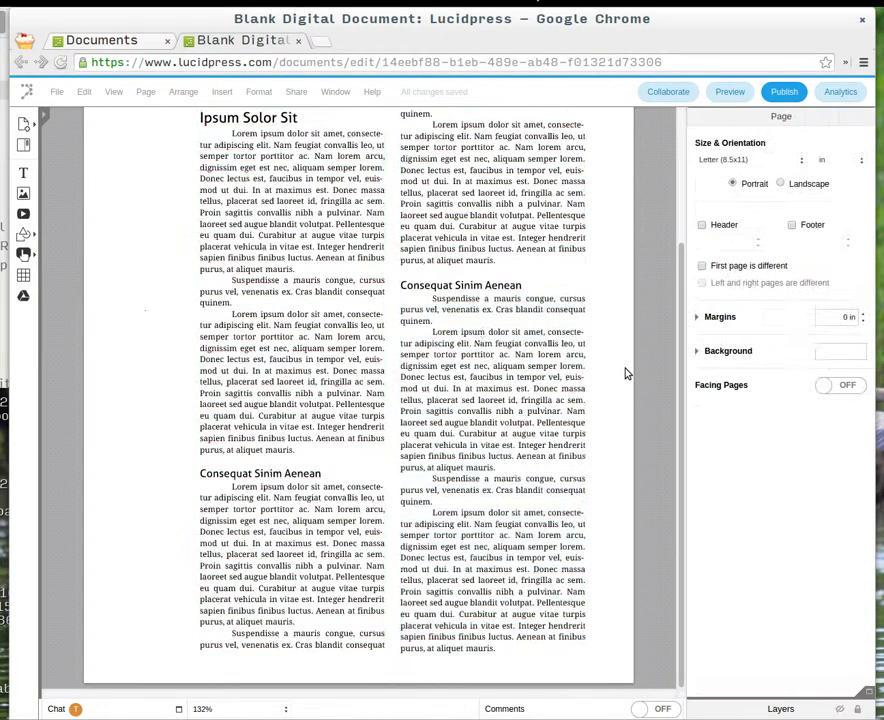
Step: Make the Ipsum Solor Sit title and the second-column Consequat Sinim Aenean subheading bold
{"action": "scroll", "coordinate": [445, 400], "scroll_direction": "down", "scroll_amount": 2}
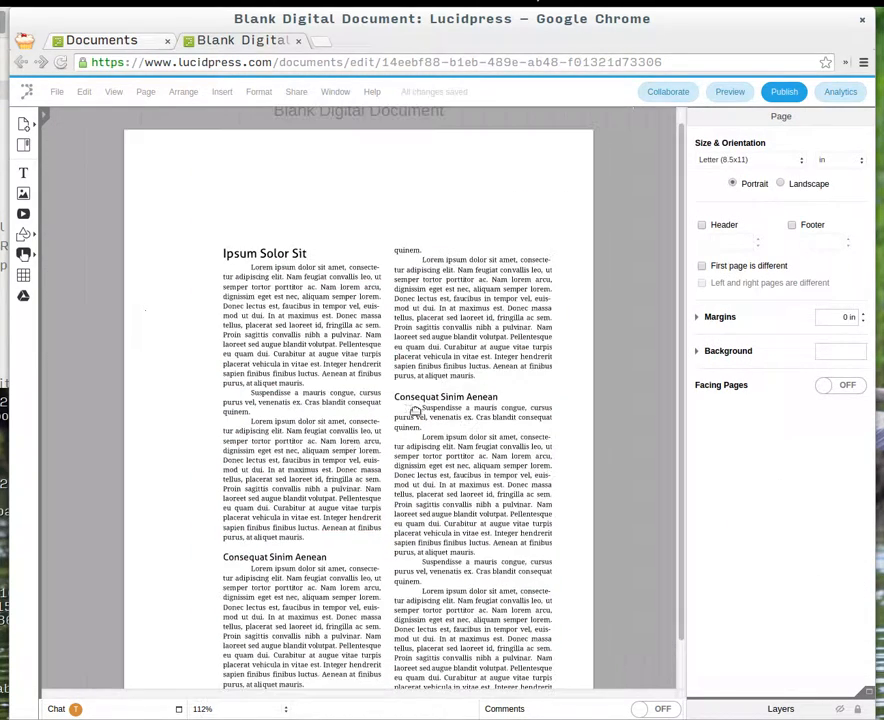
{"action": "scroll", "coordinate": [296, 486], "scroll_direction": "up", "scroll_amount": 2}
{"action": "left_click", "coordinate": [218, 210]}
{"action": "double_click", "coordinate": [222, 210]}
{"action": "triple_click", "coordinate": [236, 207]}
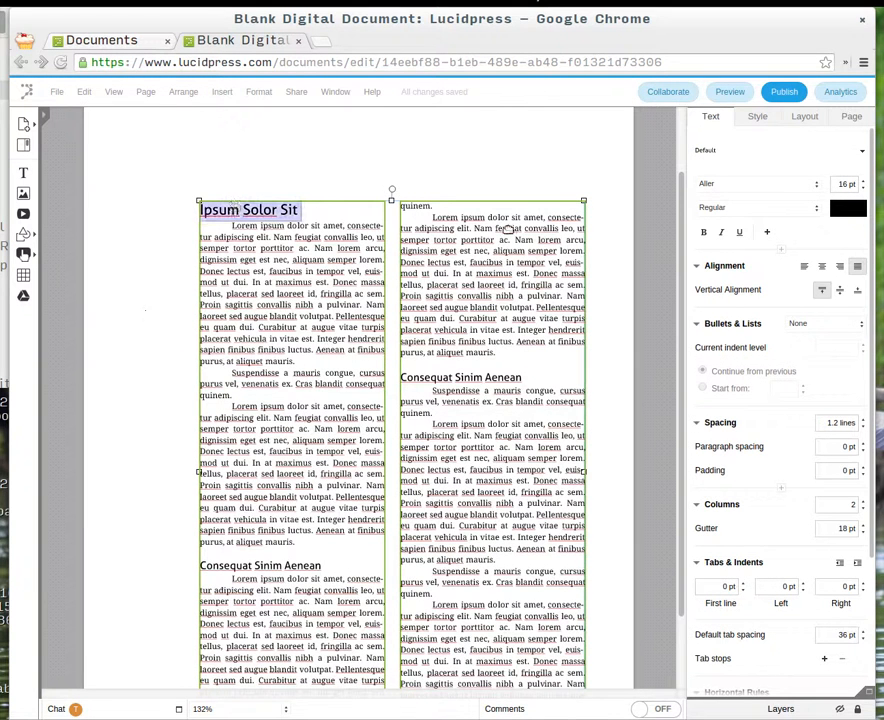
{"action": "left_click", "coordinate": [703, 232]}
{"action": "double_click", "coordinate": [500, 379]}
{"action": "triple_click", "coordinate": [500, 379]}
{"action": "left_click", "coordinate": [703, 232]}
Step: Make the first-column Consequat Sinim Aenean subheading bold and italic, and italicize the second-column one
{"action": "left_click", "coordinate": [258, 566]}
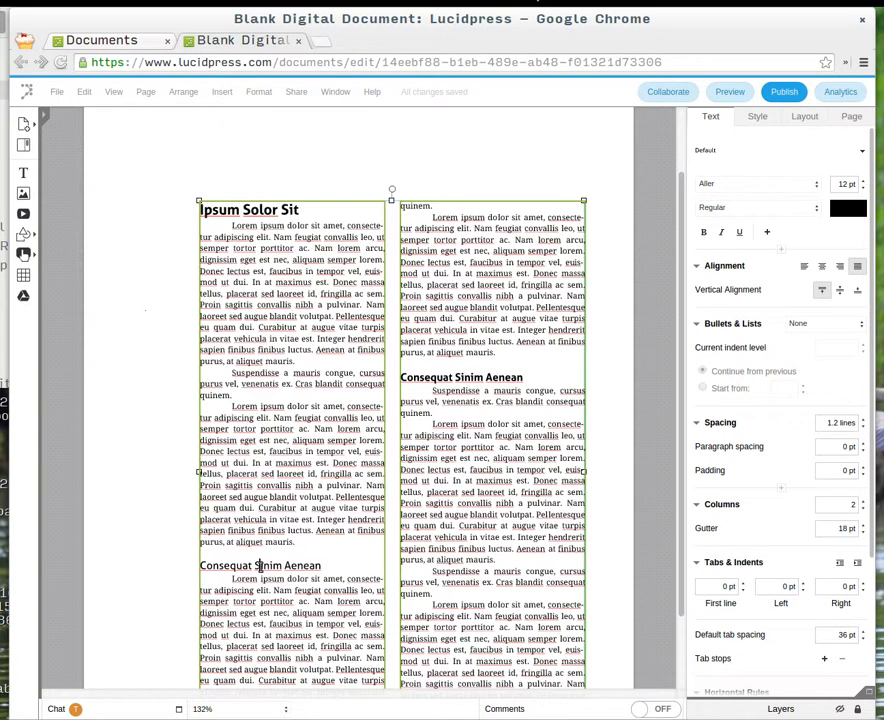
{"action": "triple_click", "coordinate": [258, 566]}
{"action": "left_click", "coordinate": [703, 232]}
{"action": "left_click", "coordinate": [721, 232]}
{"action": "double_click", "coordinate": [470, 377]}
{"action": "triple_click", "coordinate": [470, 377]}
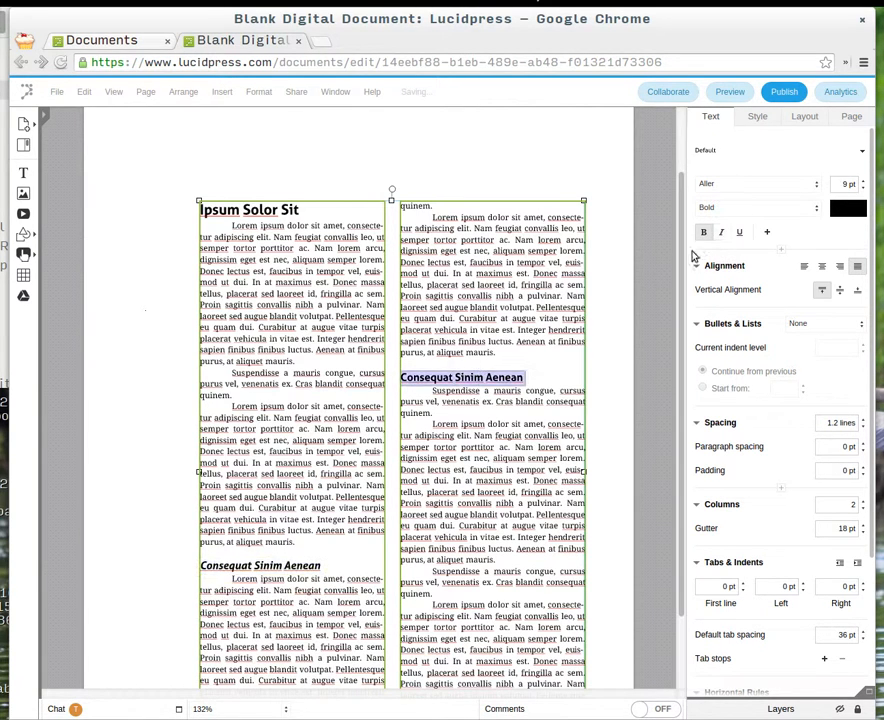
{"action": "left_click", "coordinate": [721, 232]}
{"action": "left_click", "coordinate": [296, 197]}
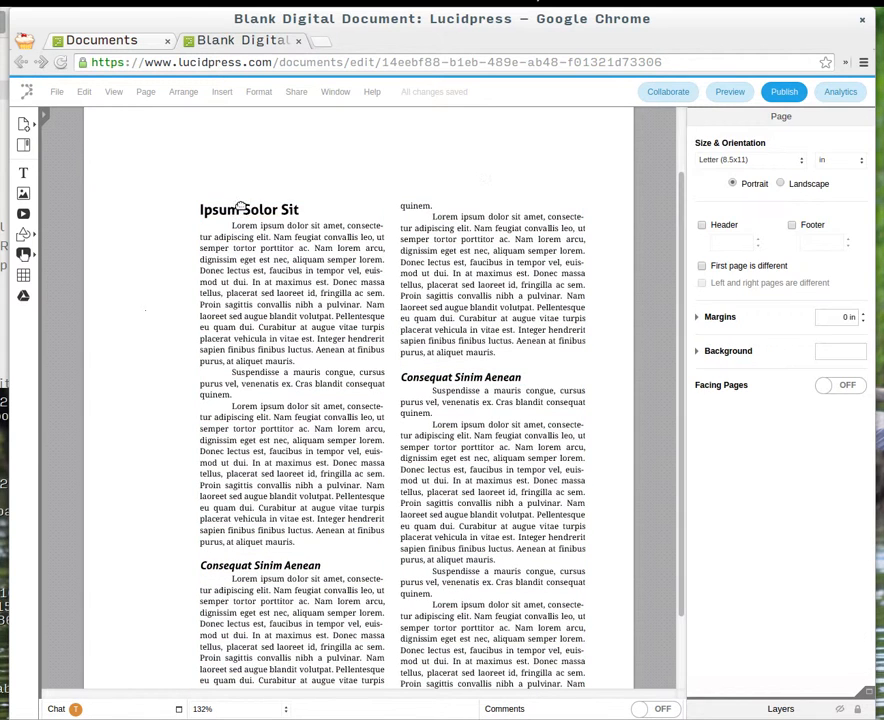
Step: Enlarge the Ipsum Solor Sit title until it spans most of the column width
{"action": "double_click", "coordinate": [252, 212]}
{"action": "double_click", "coordinate": [252, 212]}
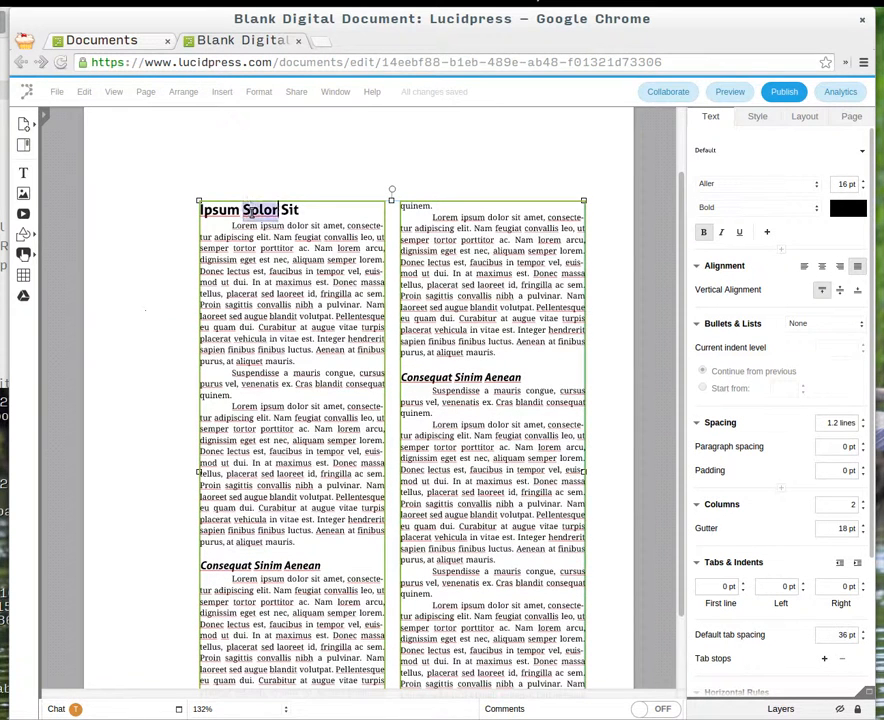
{"action": "triple_click", "coordinate": [252, 212]}
{"action": "left_click", "coordinate": [864, 187]}
{"action": "left_click", "coordinate": [866, 182]}
{"action": "left_click", "coordinate": [866, 182]}
{"action": "left_click", "coordinate": [866, 182]}
{"action": "left_click", "coordinate": [866, 182]}
{"action": "left_click", "coordinate": [866, 183]}
{"action": "left_click", "coordinate": [538, 168]}
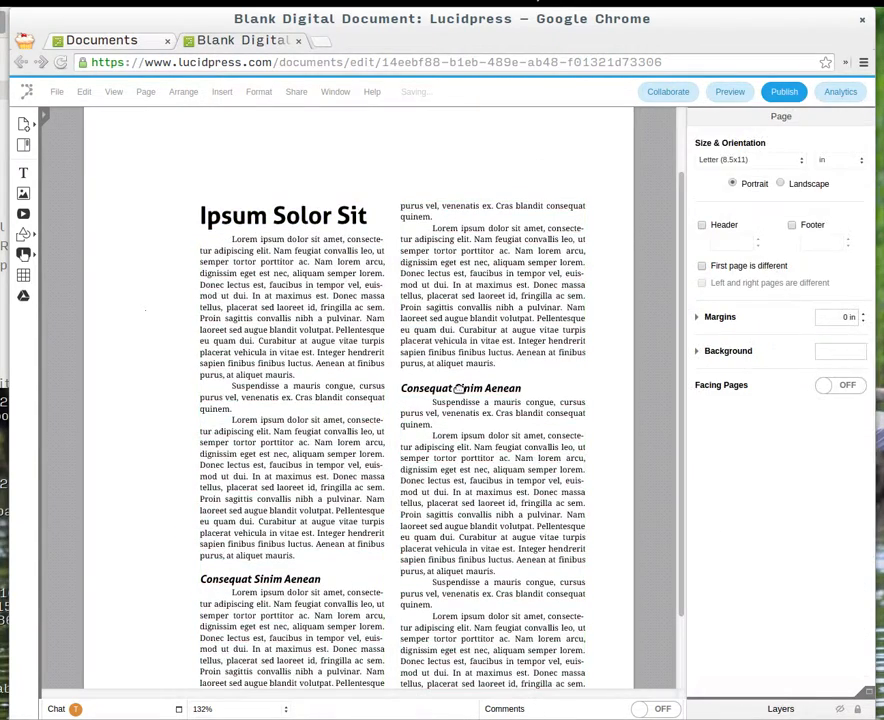
Step: Change the text color of the second-column Consequat Sinim Aenean subheading to medium gray
{"action": "left_click", "coordinate": [459, 390]}
{"action": "triple_click", "coordinate": [459, 390]}
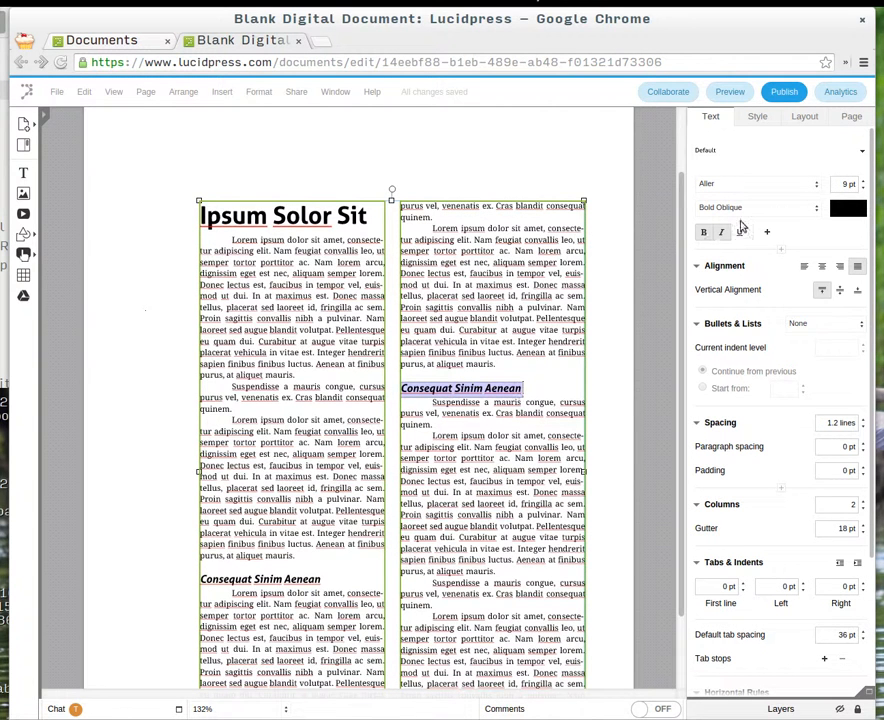
{"action": "left_click", "coordinate": [848, 207]}
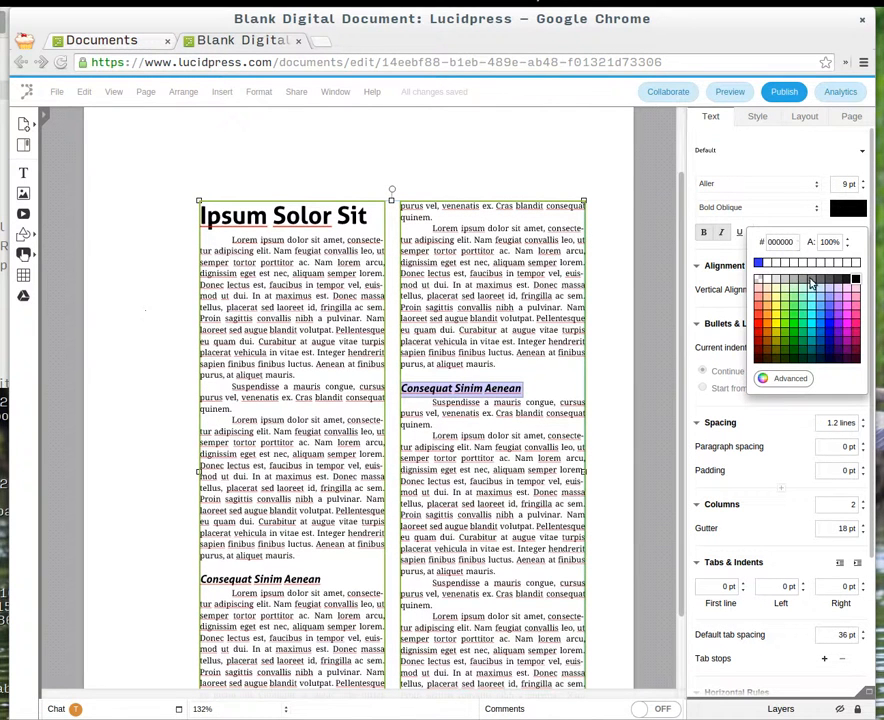
{"action": "left_click", "coordinate": [800, 277]}
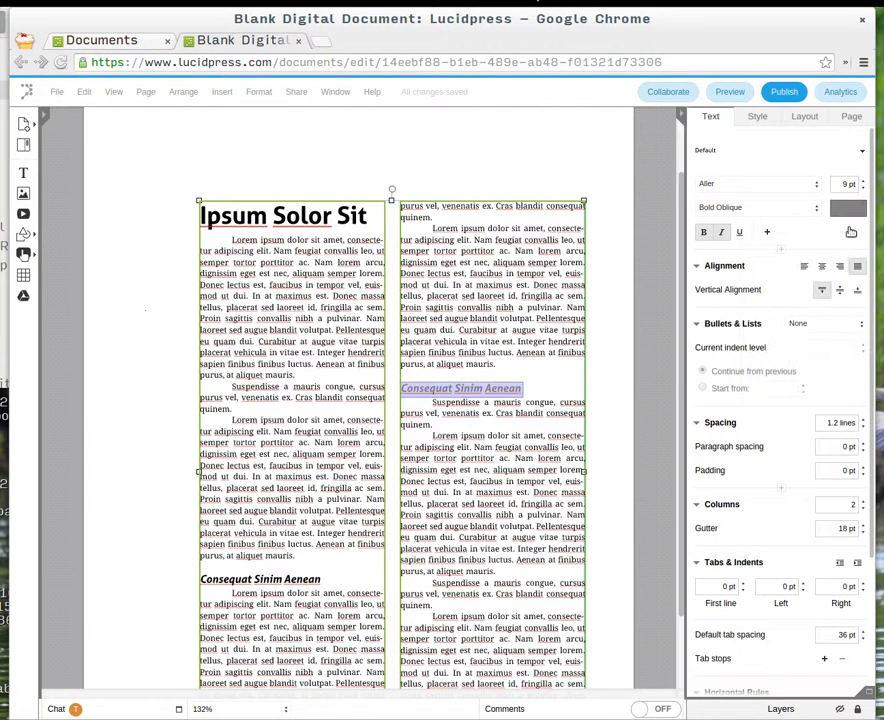
Step: Change the text color of the first-column Consequat Sinim Aenean subheading to the recently used medium gray and deselect the text
{"action": "left_click", "coordinate": [325, 516]}
{"action": "triple_click", "coordinate": [258, 580]}
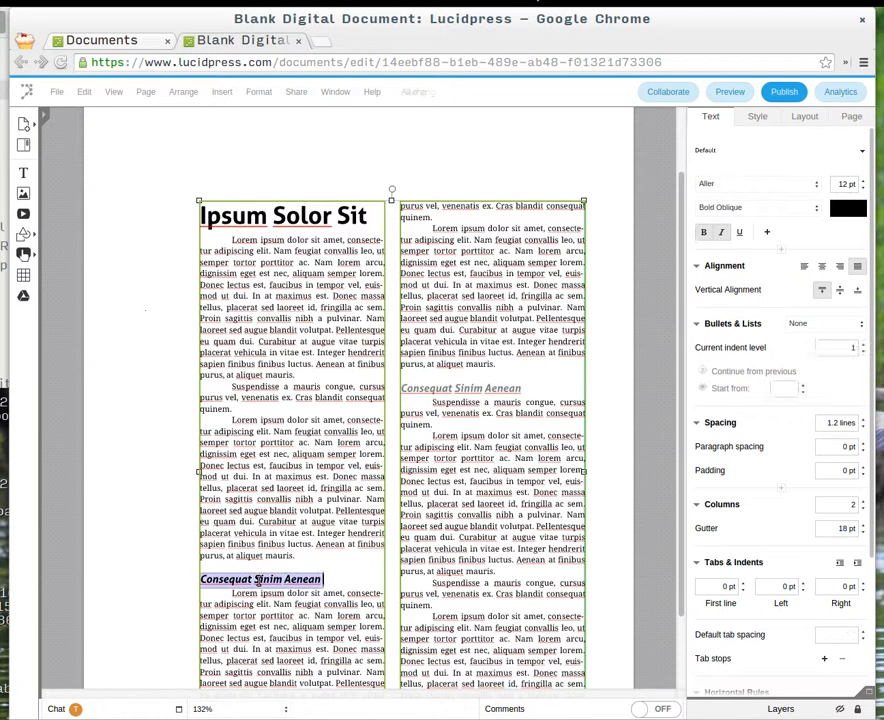
{"action": "left_click", "coordinate": [836, 207]}
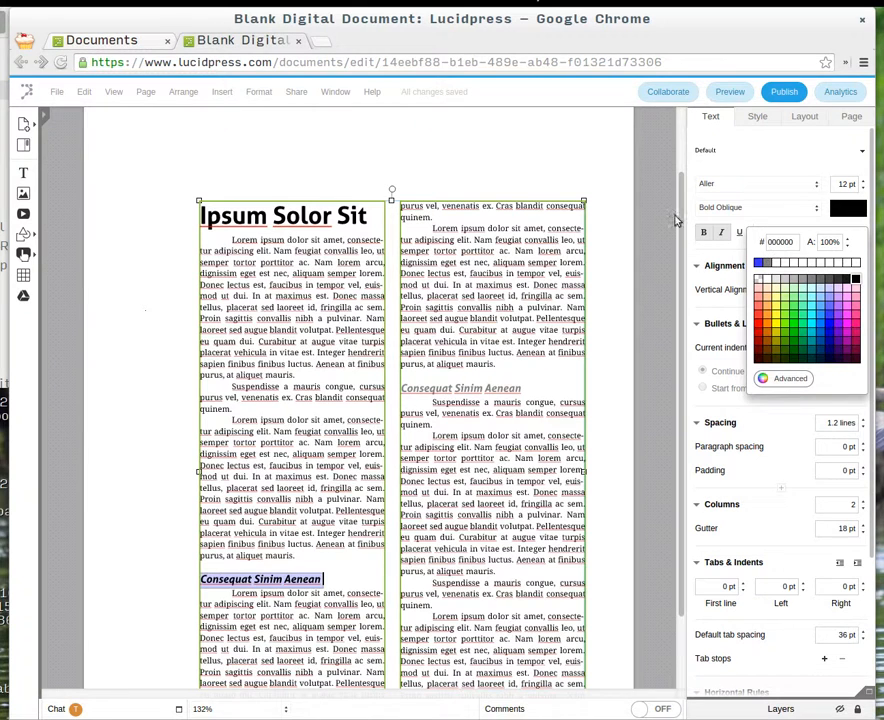
{"action": "left_click", "coordinate": [773, 260]}
{"action": "left_click", "coordinate": [535, 168]}
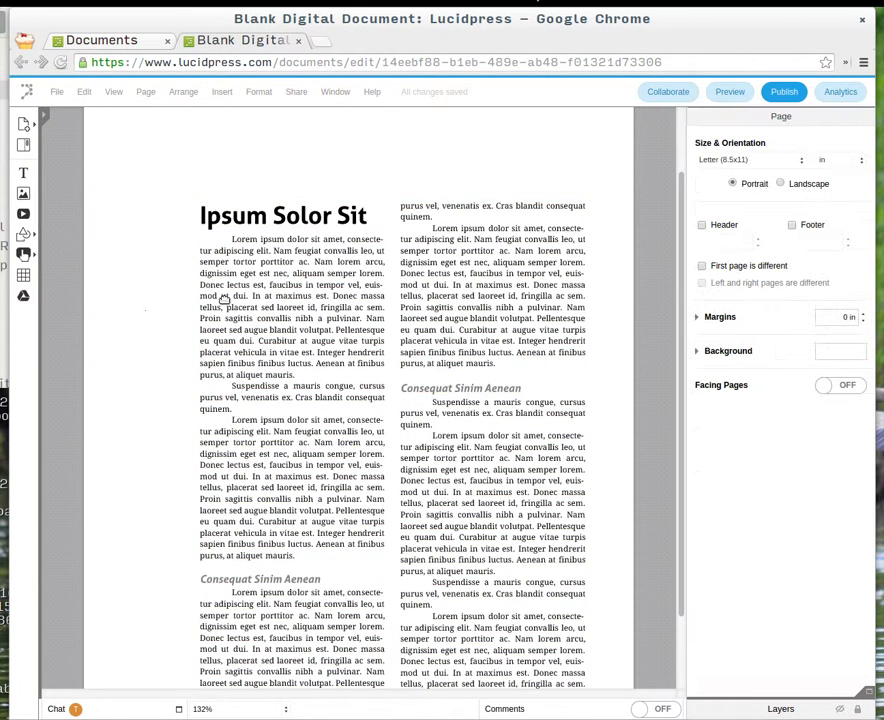
Step: Remove the leading tabs from the three body paragraphs between the title and the first-column subheading
{"action": "scroll", "coordinate": [150, 366], "scroll_direction": "down", "scroll_amount": 1}
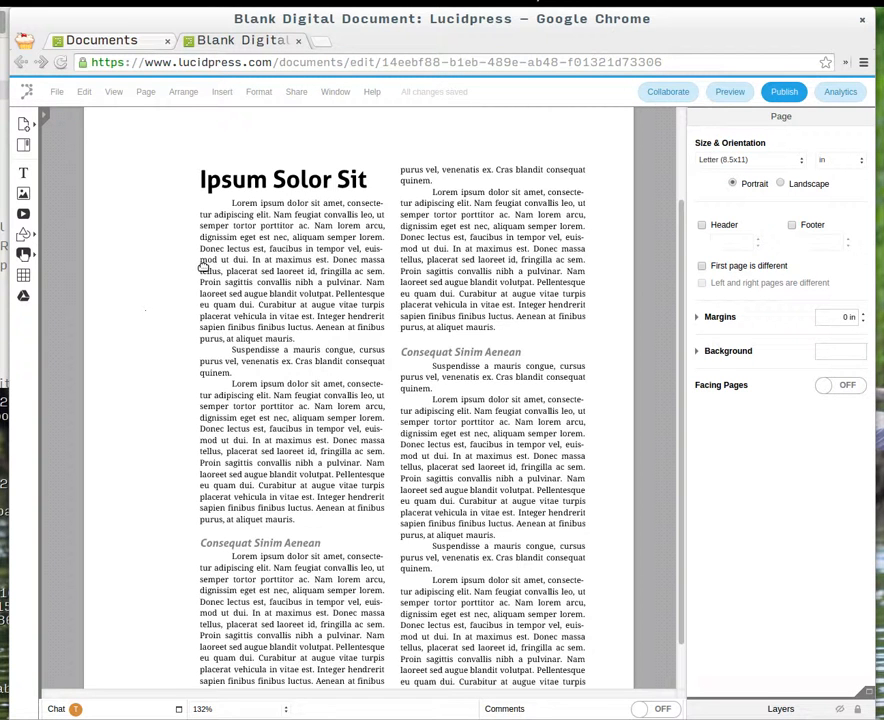
{"action": "left_click", "coordinate": [218, 197]}
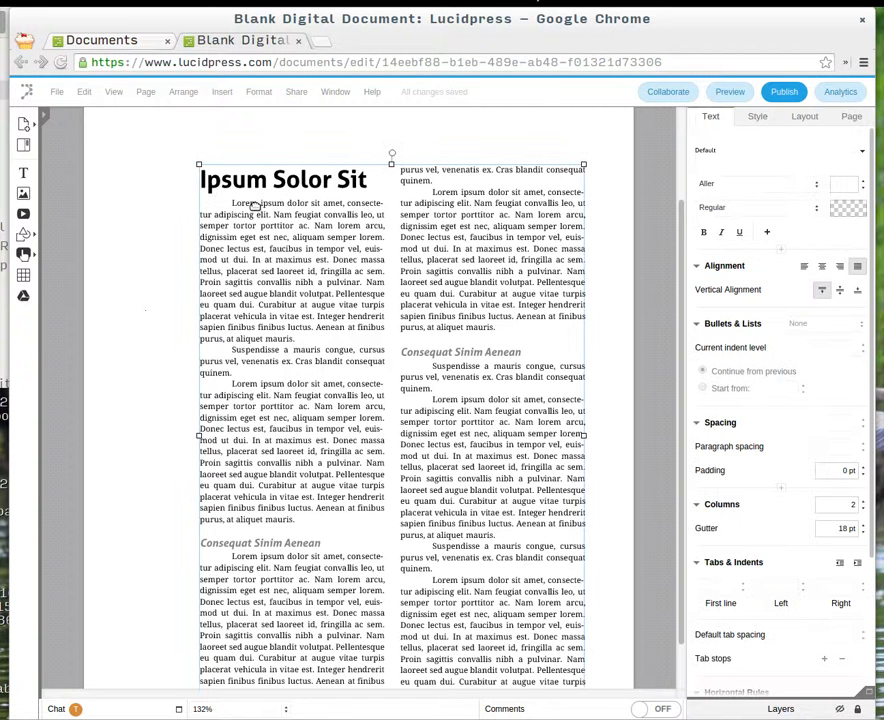
{"action": "left_click", "coordinate": [230, 204]}
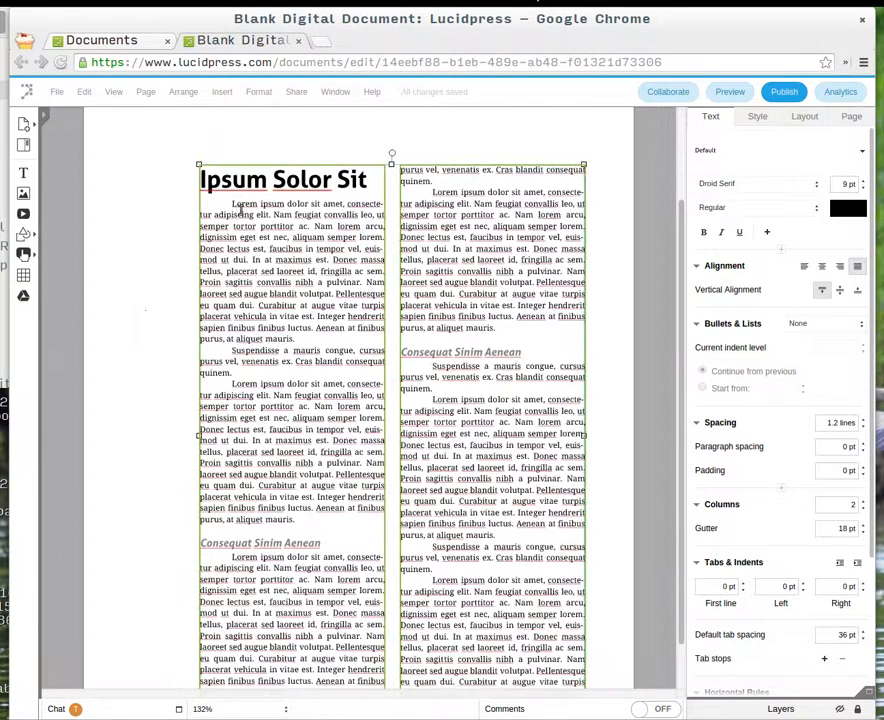
{"action": "scroll", "coordinate": [190, 238], "scroll_direction": "up", "scroll_amount": 5}
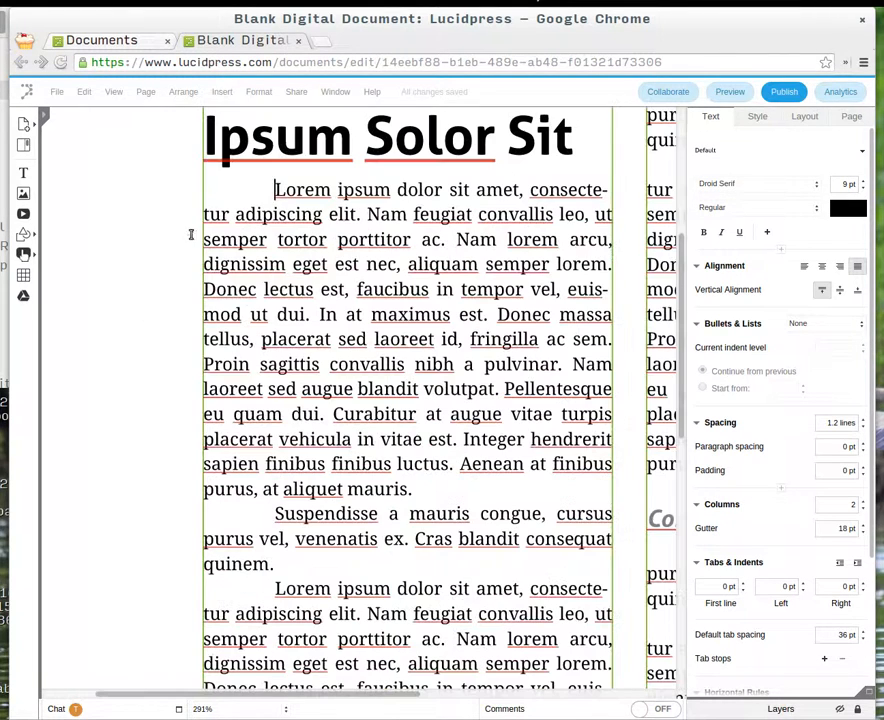
{"action": "left_click", "coordinate": [272, 190]}
{"action": "key", "text": "BackSpace"}
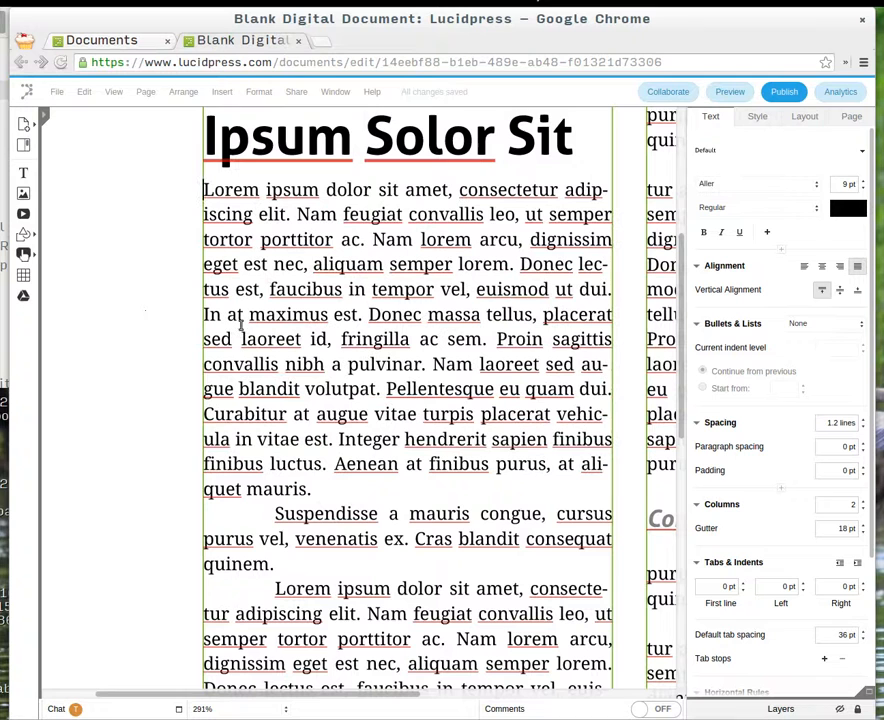
{"action": "left_click", "coordinate": [270, 513]}
{"action": "key", "text": "BackSpace"}
{"action": "left_click", "coordinate": [269, 564]}
{"action": "key", "text": "BackSpace"}
Step: Add a line reading MM below the first body paragraph as a reference for the indent width
{"action": "left_click", "coordinate": [338, 494]}
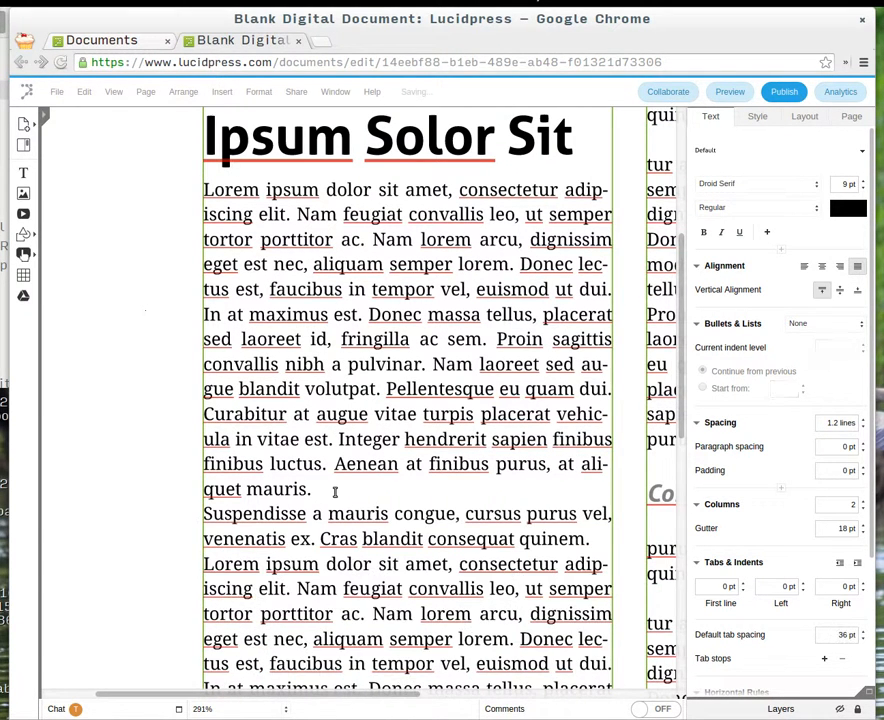
{"action": "key", "text": "Return"}
{"action": "type", "text": "MM"}
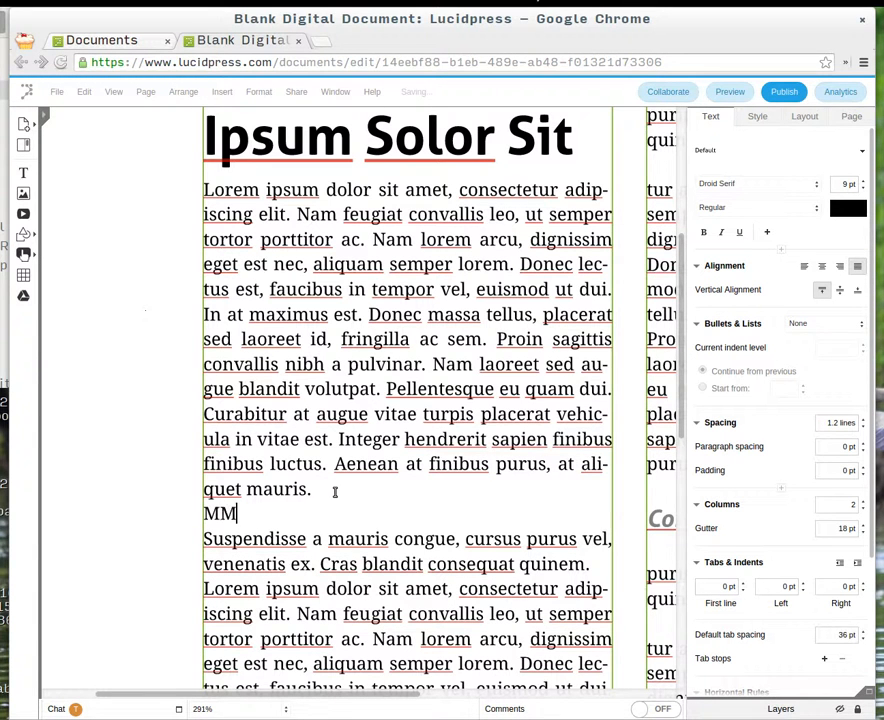
Step: Try a tab indent on the Suspendisse paragraph below the MM line, and remove the tab
{"action": "key", "text": "Right"}
{"action": "key", "text": "Tab"}
{"action": "key", "text": "Left"}
{"action": "key", "text": "Left"}
{"action": "key", "text": "Left"}
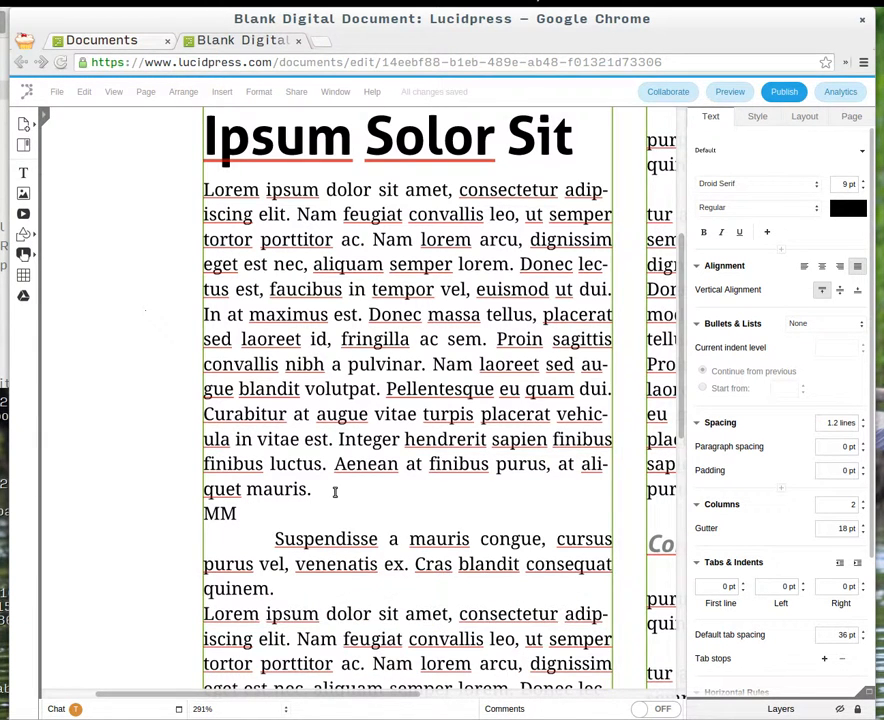
{"action": "key", "text": "BackSpace"}
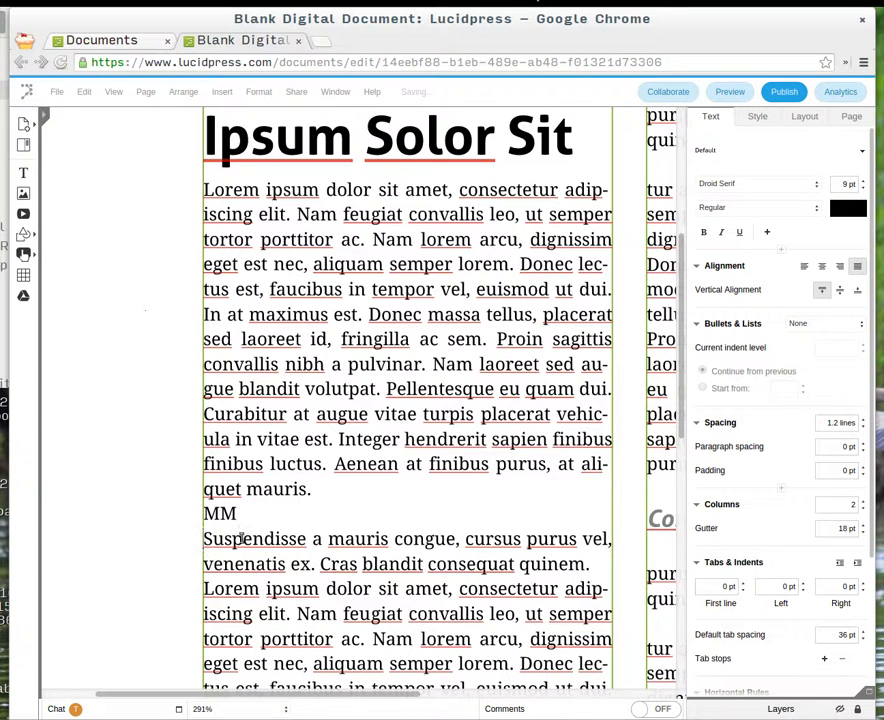
Step: Try an 18 pt left indent on the whole Suspendisse paragraph below the MM line, and take it back
{"action": "left_click", "coordinate": [726, 568]}
{"action": "left_click", "coordinate": [726, 568]}
{"action": "key", "text": "Tab"}
{"action": "double_click", "coordinate": [296, 537]}
{"action": "left_click", "coordinate": [729, 587]}
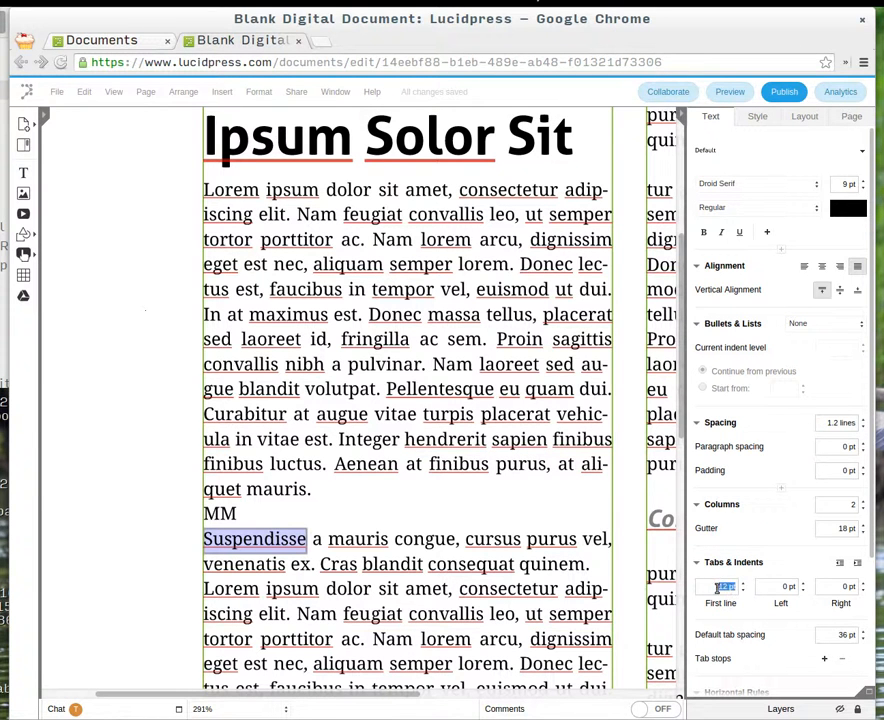
{"action": "left_click", "coordinate": [841, 563]}
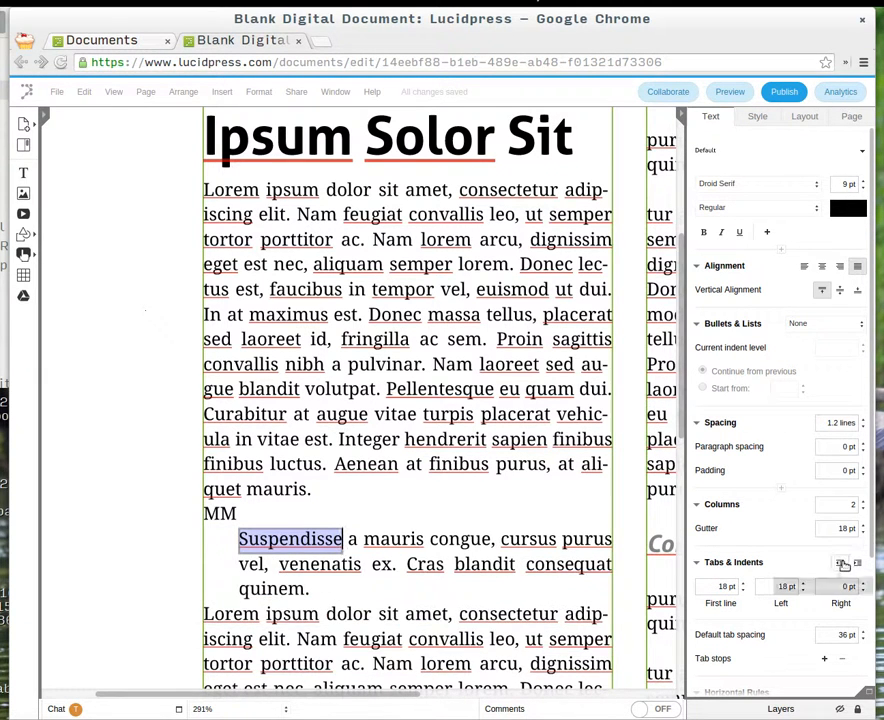
{"action": "left_click", "coordinate": [842, 564]}
Step: Set the first-line indent of the Suspendisse paragraph to 12 pt and compare it with the MM line
{"action": "left_click", "coordinate": [743, 585]}
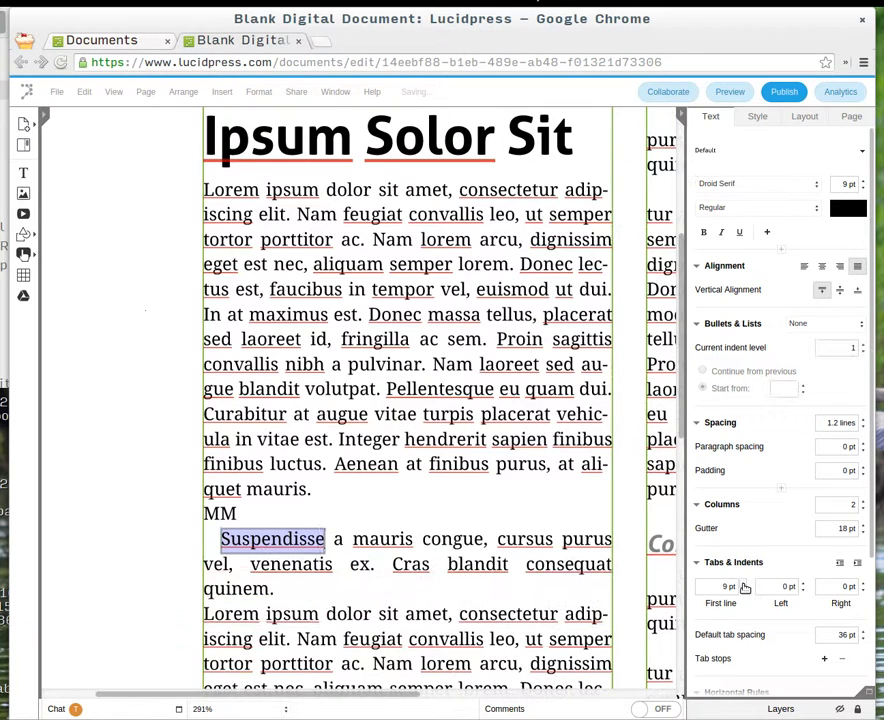
{"action": "key", "text": "Return"}
{"action": "left_click", "coordinate": [229, 539]}
{"action": "left_click", "coordinate": [235, 514]}
{"action": "left_click", "coordinate": [221, 516]}
{"action": "left_click", "coordinate": [228, 541]}
{"action": "left_click", "coordinate": [226, 516]}
{"action": "left_click", "coordinate": [227, 536]}
Step: Delete the MM reference line above the Suspendisse paragraph
{"action": "left_click", "coordinate": [245, 512]}
{"action": "key", "text": "BackSpace"}
{"action": "key", "text": "BackSpace"}
{"action": "key", "text": "BackSpace"}
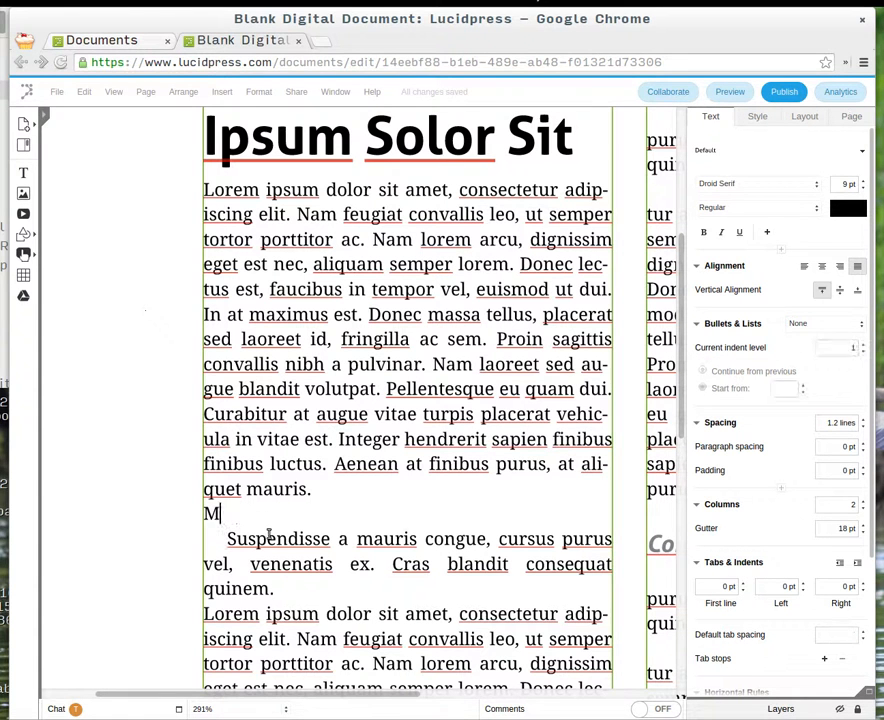
{"action": "left_click", "coordinate": [231, 514]}
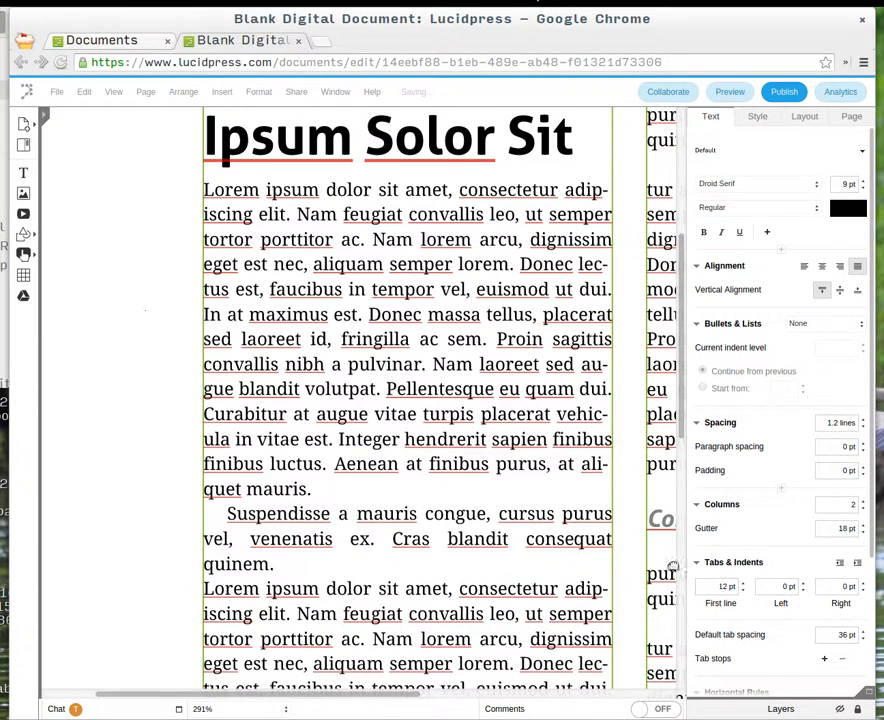
Step: Set the first-line indent of the first-column Suspendisse paragraph to 9 pt
{"action": "left_click", "coordinate": [743, 589]}
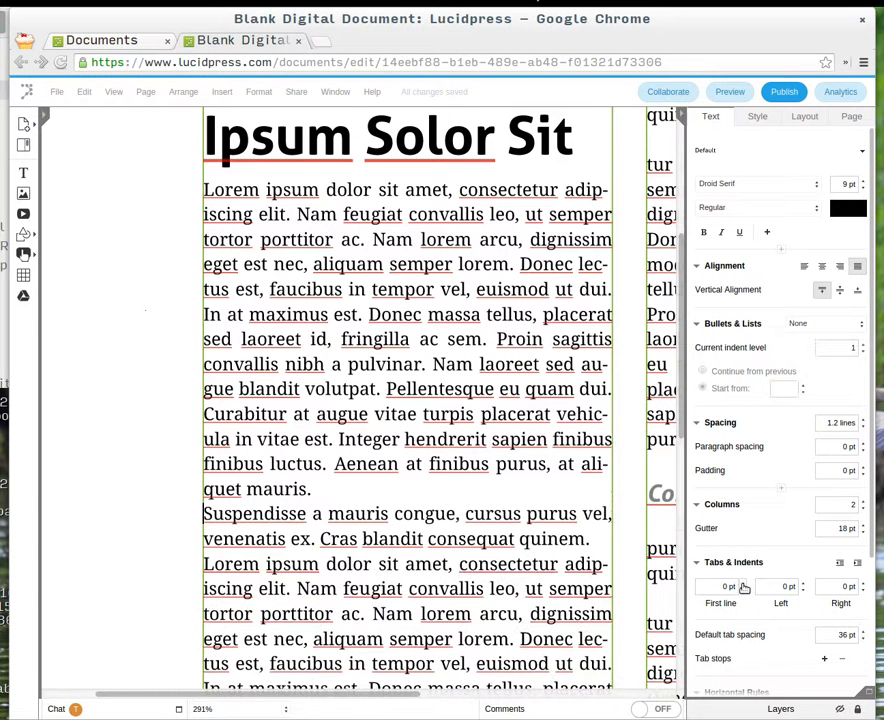
{"action": "left_click", "coordinate": [743, 586]}
{"action": "left_click", "coordinate": [220, 514]}
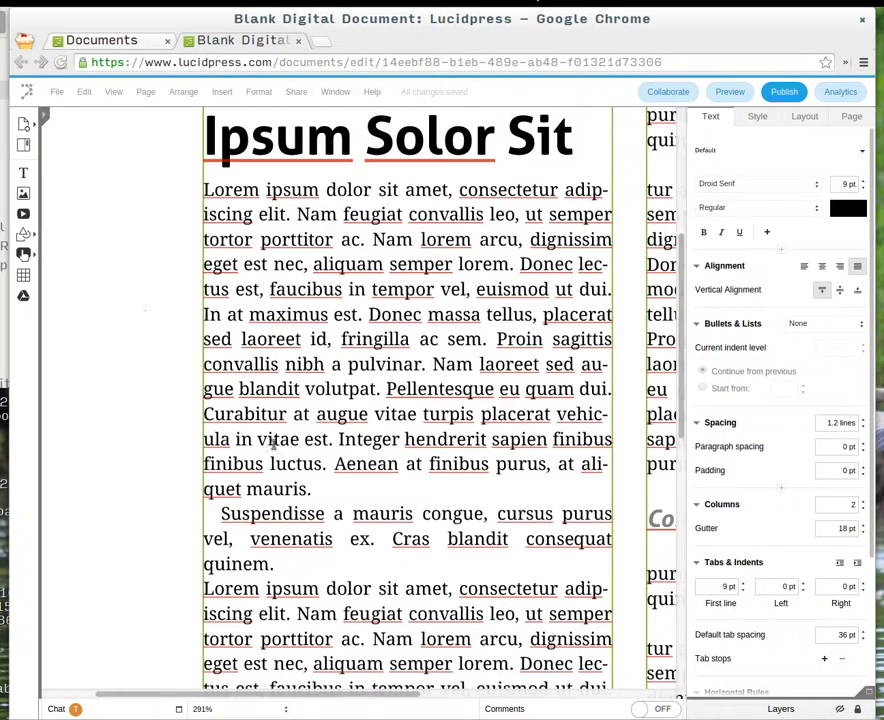
Step: Remove the leading tabs from the second column's upper Lorem ipsum paragraph and the first three paragraphs under its subheading
{"action": "scroll", "coordinate": [274, 421], "scroll_direction": "down", "scroll_amount": 4}
{"action": "left_click", "coordinate": [216, 551]}
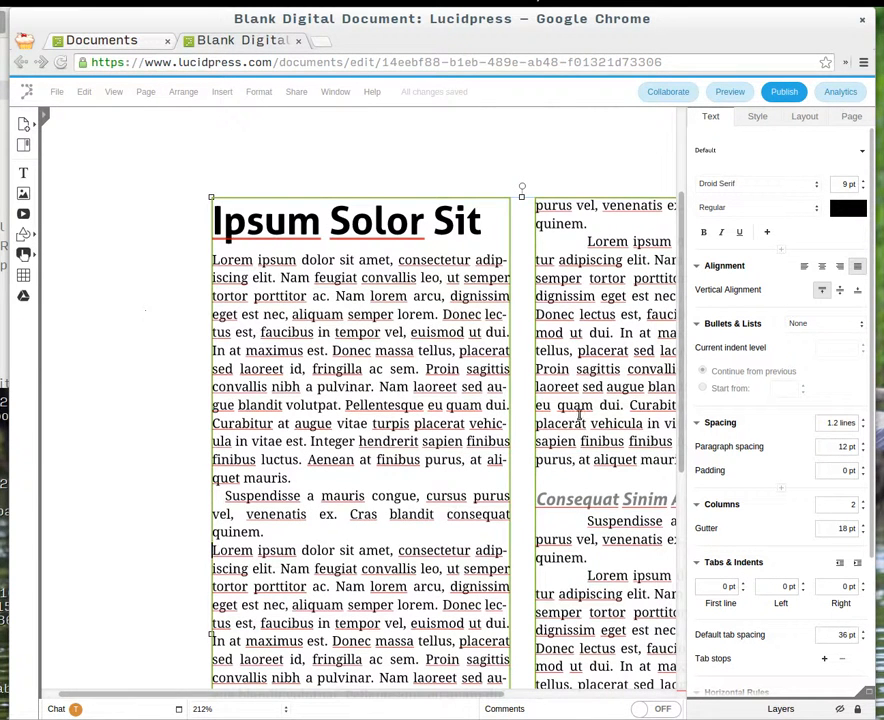
{"action": "left_click", "coordinate": [592, 246]}
{"action": "scroll", "coordinate": [446, 394], "scroll_direction": "down", "scroll_amount": 3}
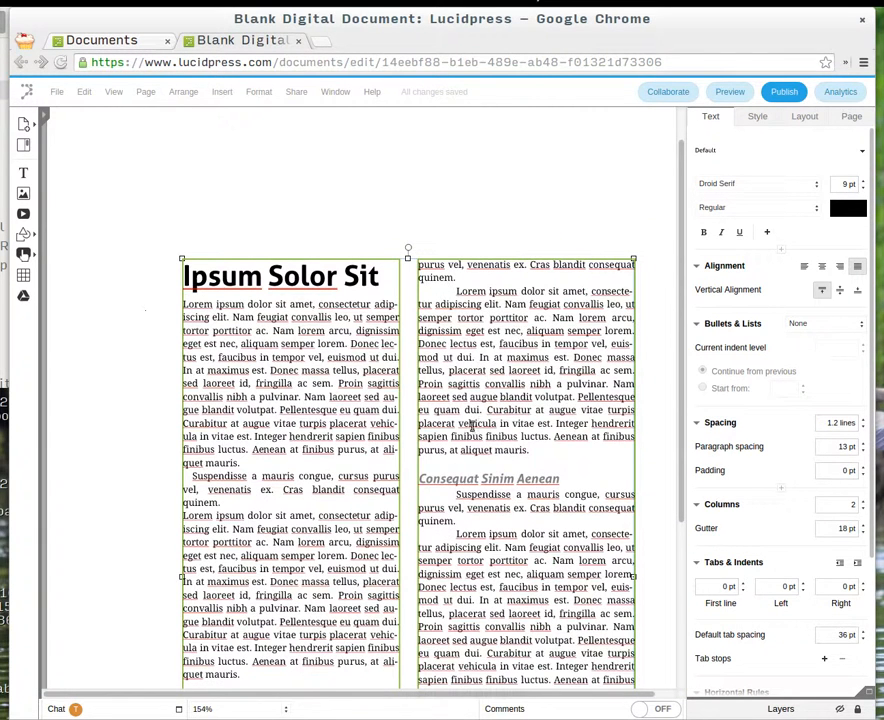
{"action": "key", "text": "BackSpace"}
{"action": "key", "text": "BackSpace"}
{"action": "left_click", "coordinate": [457, 496]}
{"action": "key", "text": "BackSpace"}
{"action": "scroll", "coordinate": [472, 521], "scroll_direction": "down", "scroll_amount": 3}
{"action": "left_click", "coordinate": [456, 511]}
{"action": "key", "text": "BackSpace"}
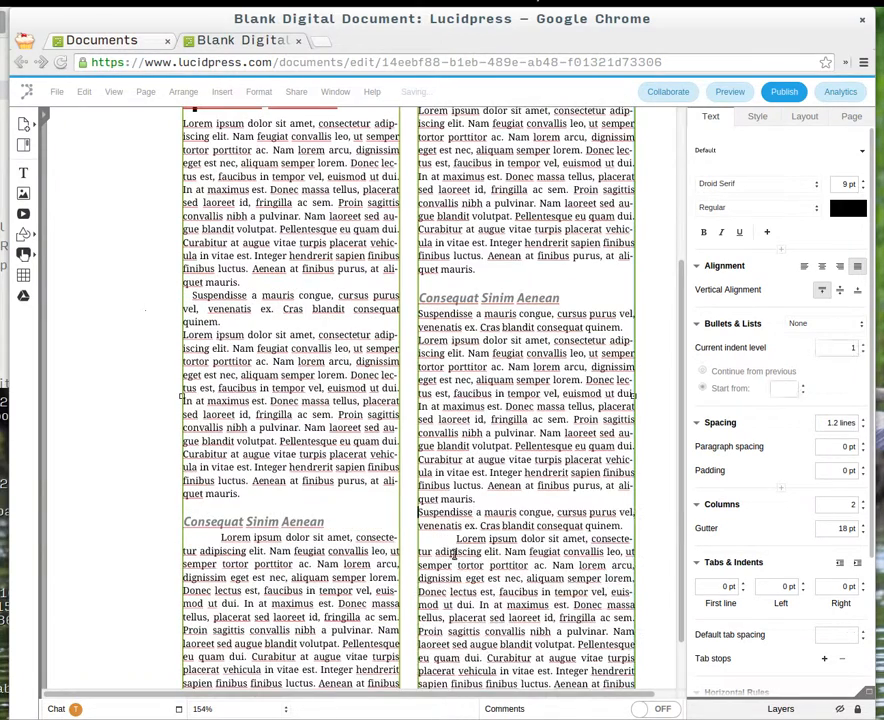
Step: Remove the leading tabs from the second column's last Lorem ipsum paragraph and the paragraph under the first-column subheading
{"action": "left_click", "coordinate": [457, 537]}
{"action": "key", "text": "BackSpace"}
{"action": "scroll", "coordinate": [457, 536], "scroll_direction": "down", "scroll_amount": 2}
{"action": "left_click", "coordinate": [207, 467]}
{"action": "key", "text": "BackSpace"}
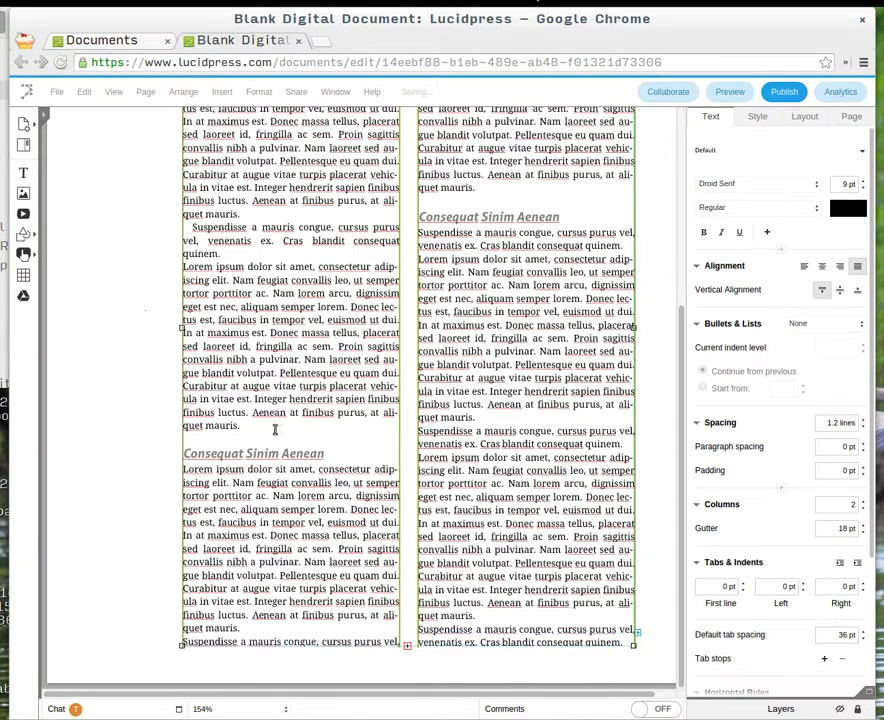
Step: Try to indent the Lorem ipsum paragraph above the first-column subheading with 9 pt first-line and 18 pt left indents
{"action": "scroll", "coordinate": [270, 420], "scroll_direction": "up", "scroll_amount": 4}
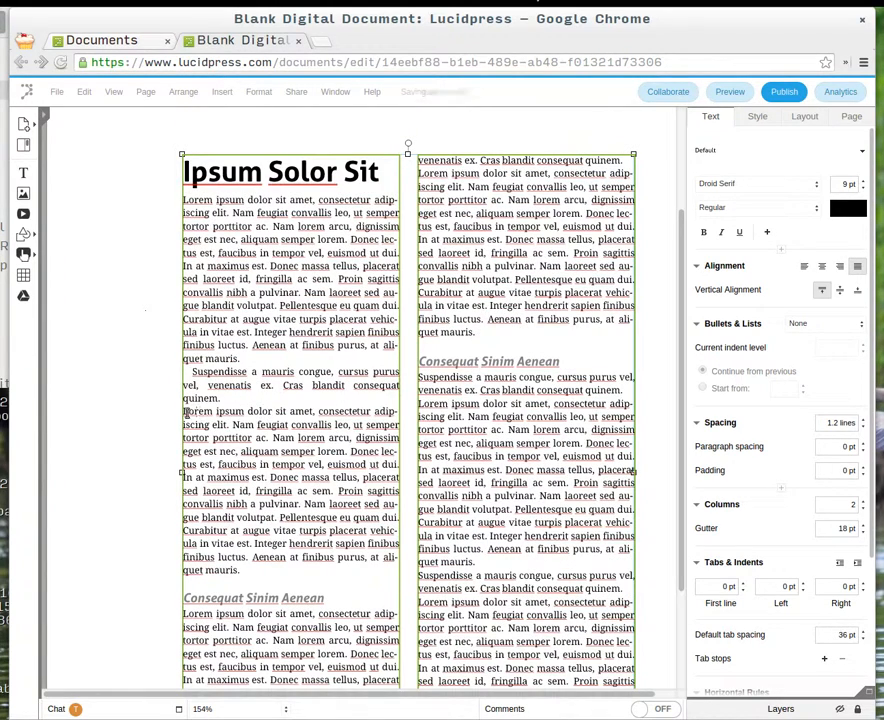
{"action": "left_click", "coordinate": [283, 558], "text": "shift"}
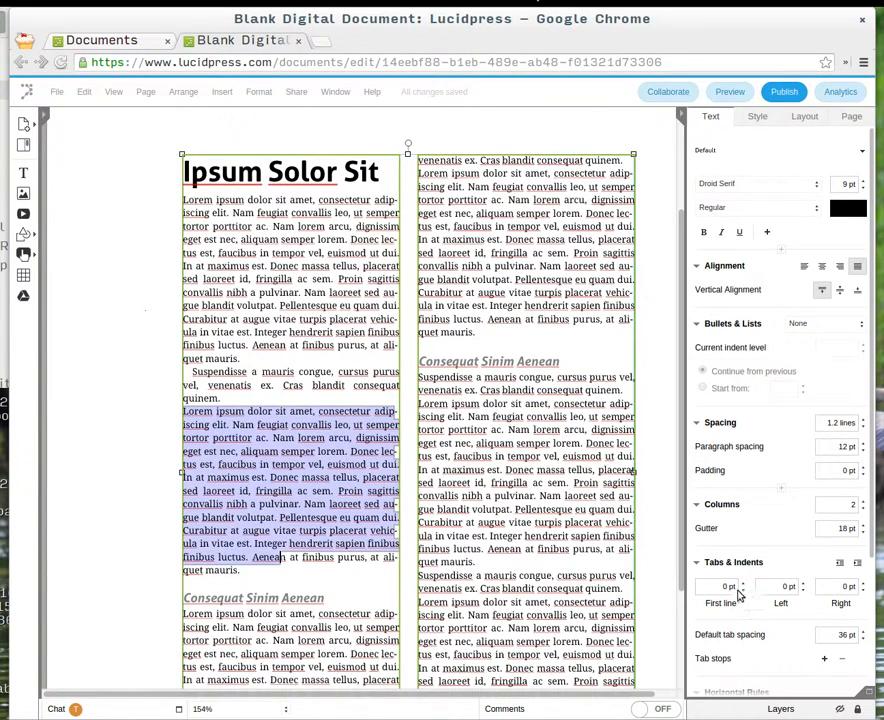
{"action": "left_click", "coordinate": [265, 451]}
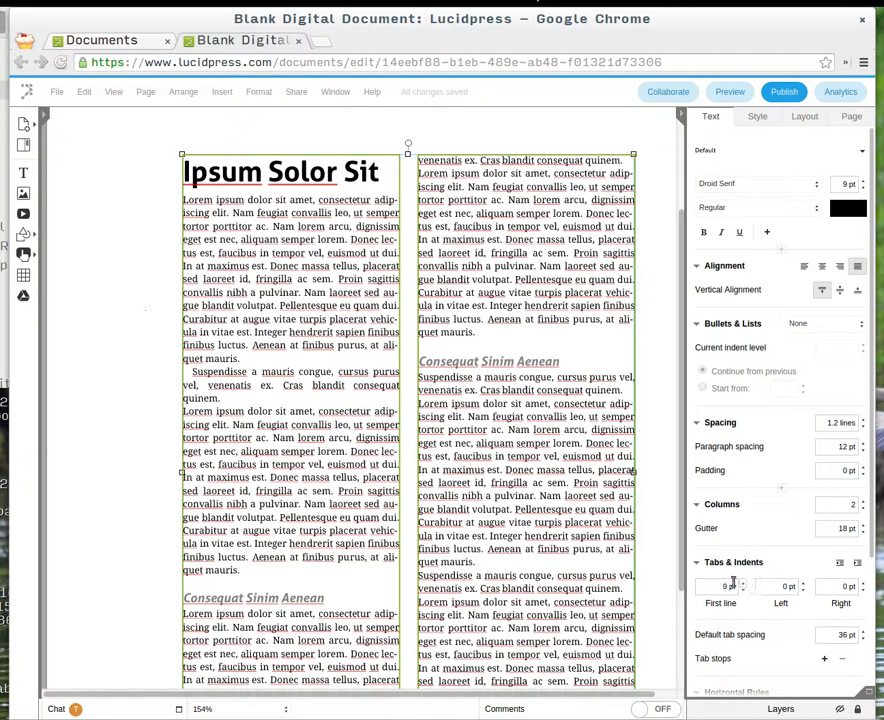
{"action": "left_click", "coordinate": [856, 563]}
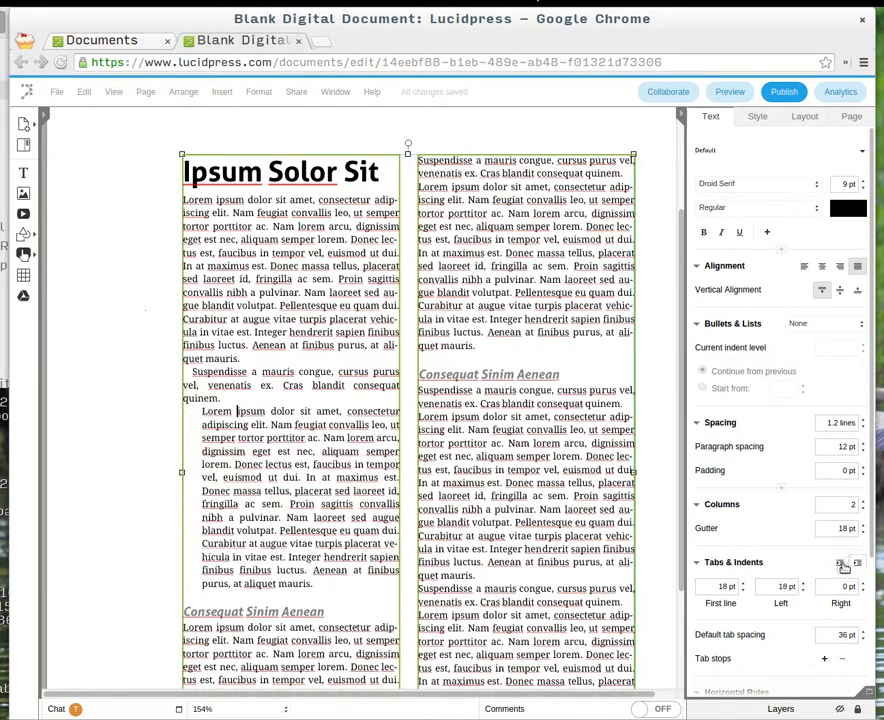
{"action": "left_click", "coordinate": [839, 563]}
Step: Join the Lorem ipsum paragraph above the first-column subheading to the Suspendisse paragraph and split it again to inherit its 9 pt first-line indent
{"action": "left_click", "coordinate": [240, 400]}
{"action": "key", "text": "Delete"}
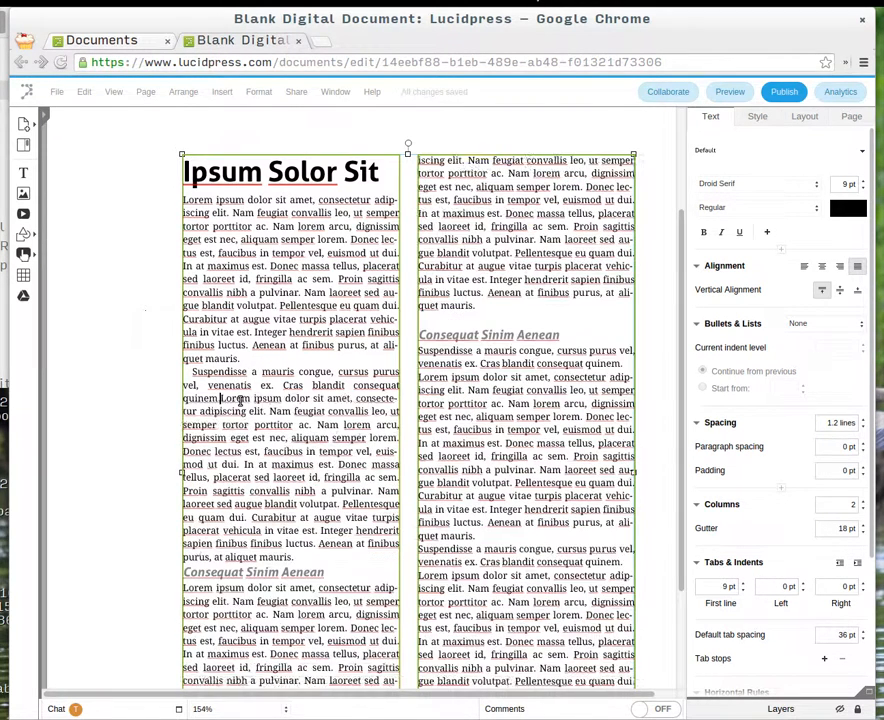
{"action": "key", "text": "Return"}
Step: Set the first-line indent of the Suspendisse paragraph at the end of the first column to 9 pt
{"action": "scroll", "coordinate": [261, 477], "scroll_direction": "down", "scroll_amount": 3}
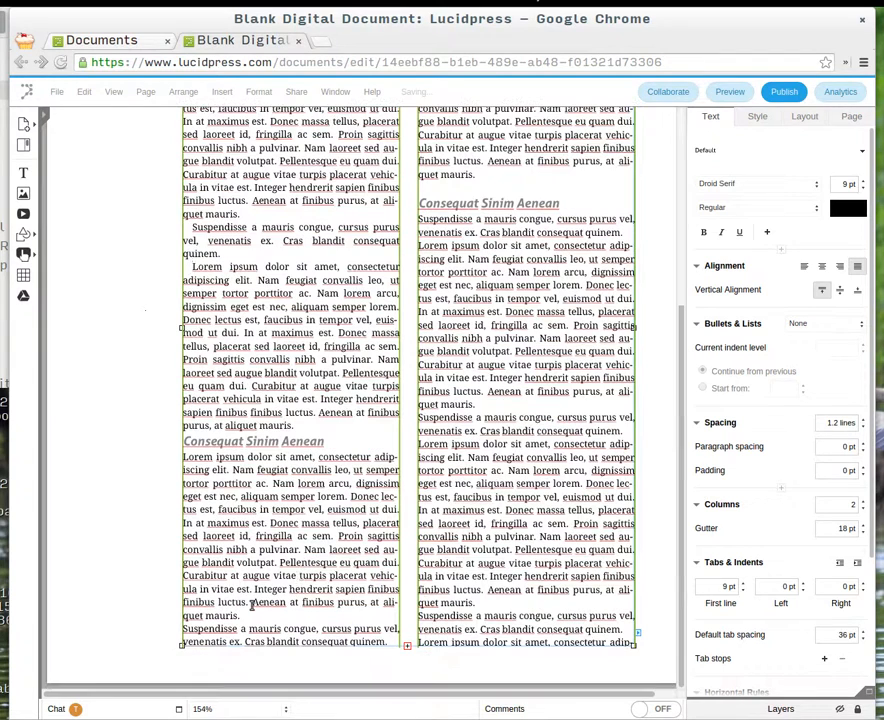
{"action": "left_click", "coordinate": [744, 586]}
{"action": "left_click", "coordinate": [744, 586]}
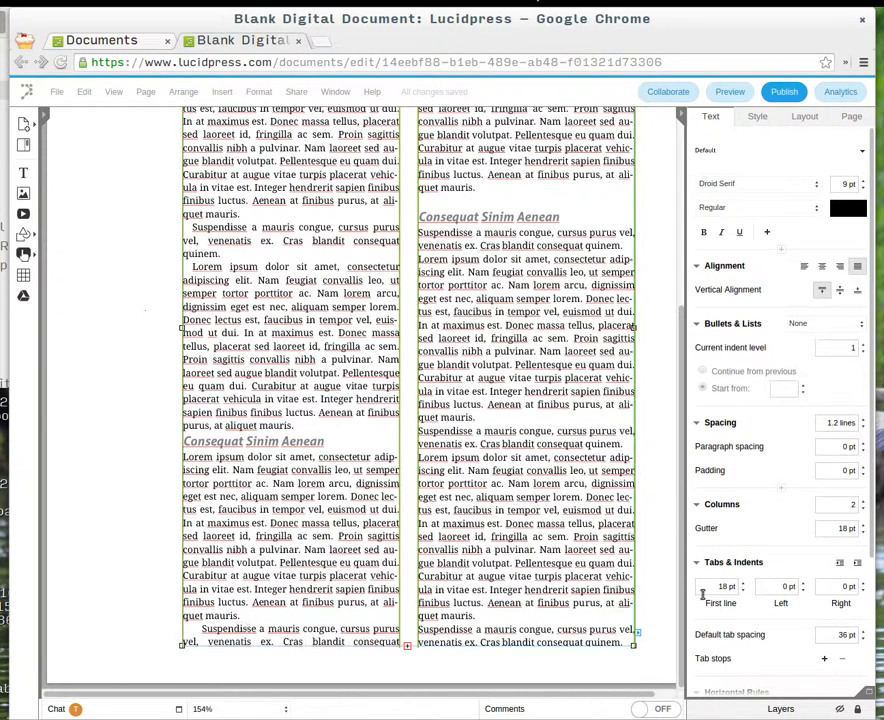
{"action": "left_click", "coordinate": [743, 593]}
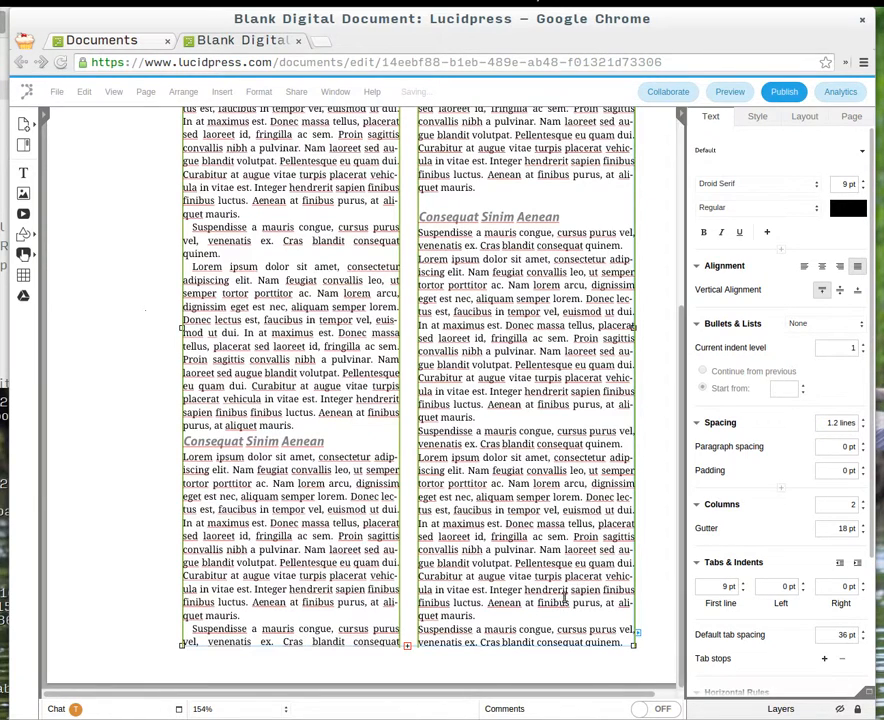
Step: Join the second column's upper Lorem ipsum paragraph to the preceding one and split it again to inherit the 9 pt first-line indent
{"action": "scroll", "coordinate": [463, 225], "scroll_direction": "up", "scroll_amount": 3}
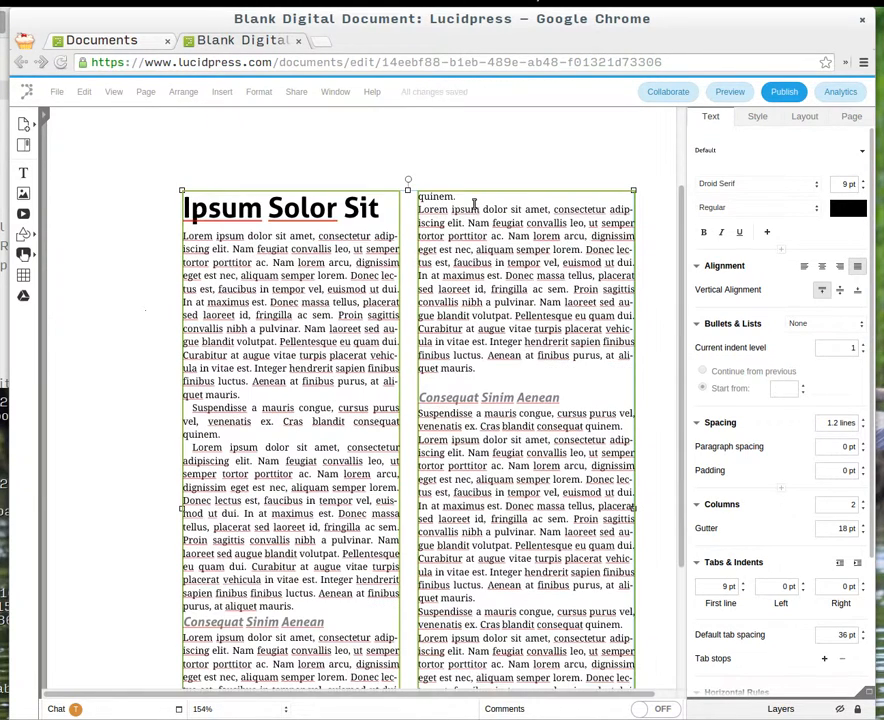
{"action": "key", "text": "Right"}
{"action": "key", "text": "BackSpace"}
{"action": "key", "text": "Return"}
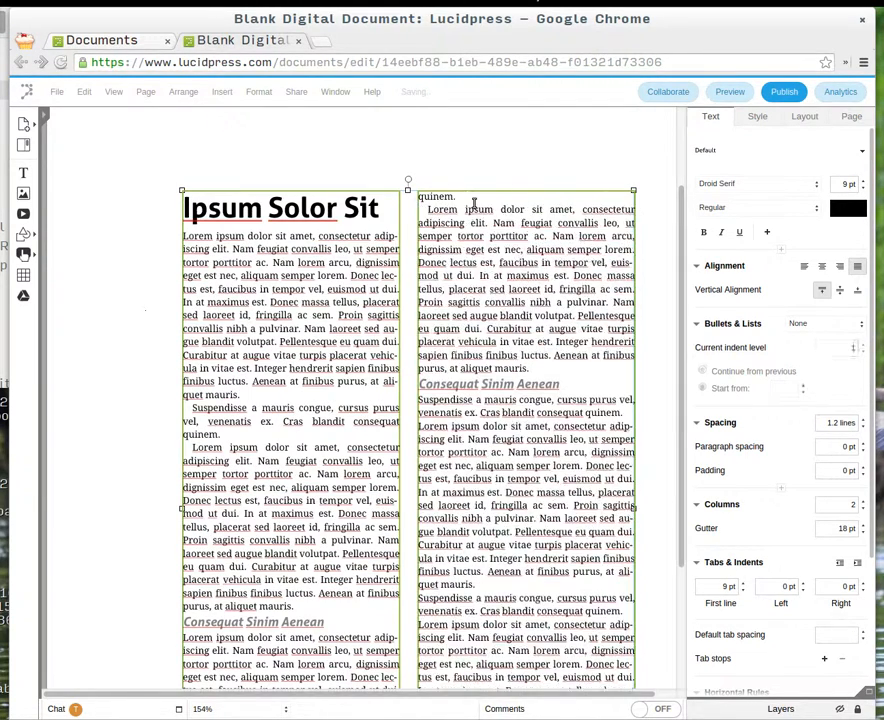
Step: Give the second column's paragraphs from the lower Suspendisse one onward a 9 pt first-line indent
{"action": "scroll", "coordinate": [471, 568], "scroll_direction": "down", "scroll_amount": 2}
{"action": "left_click", "coordinate": [445, 510]}
{"action": "left_click", "coordinate": [742, 583]}
{"action": "left_click", "coordinate": [743, 590]}
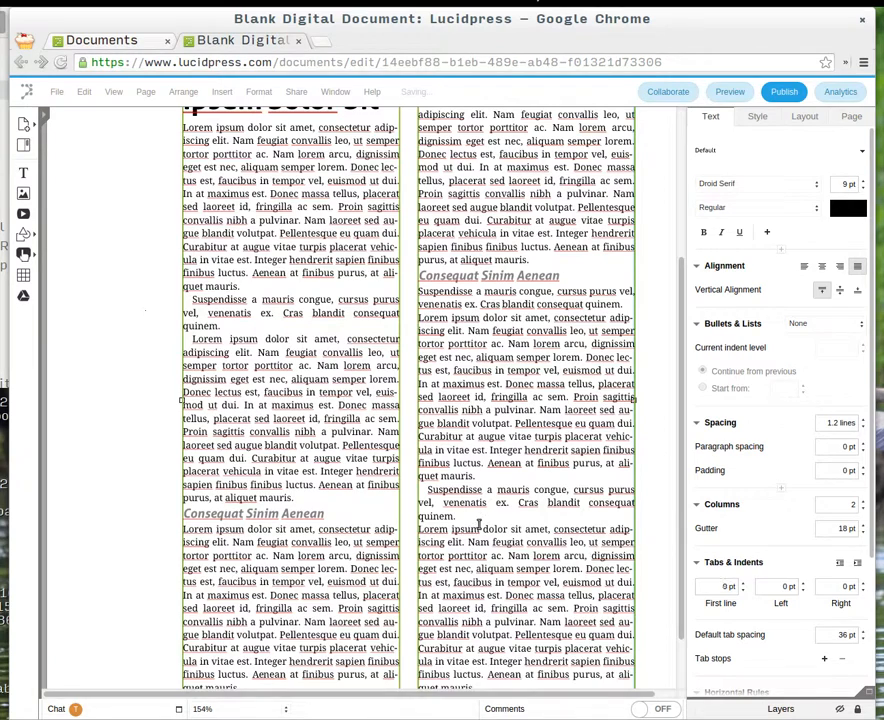
{"action": "scroll", "coordinate": [443, 541], "scroll_direction": "down", "scroll_amount": 2}
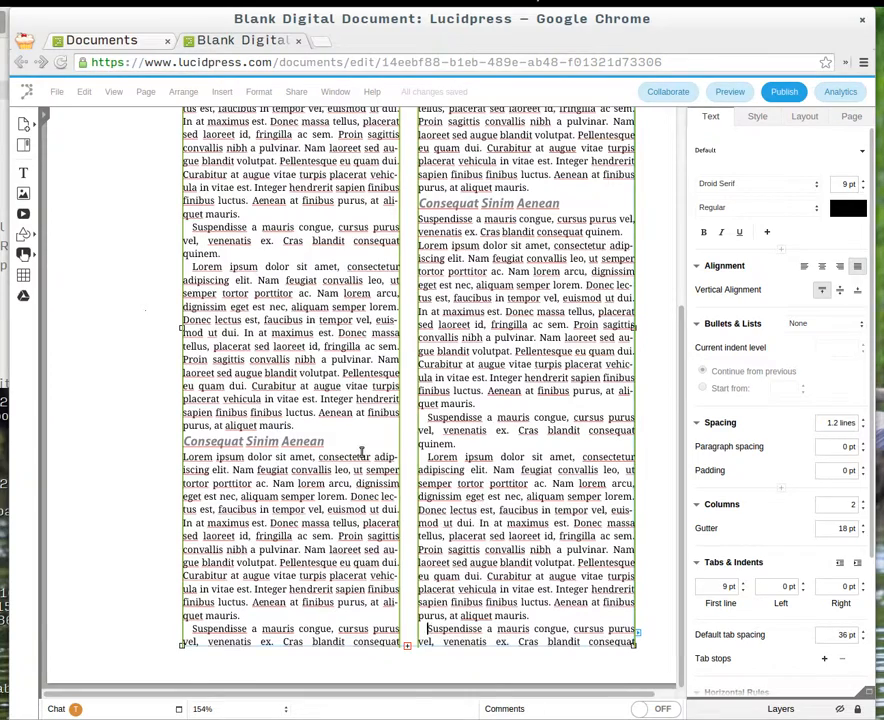
Step: Set the paragraph spacing of the Lorem ipsum paragraph above the first-column subheading to 13 pt
{"action": "scroll", "coordinate": [362, 452], "scroll_direction": "up", "scroll_amount": 4}
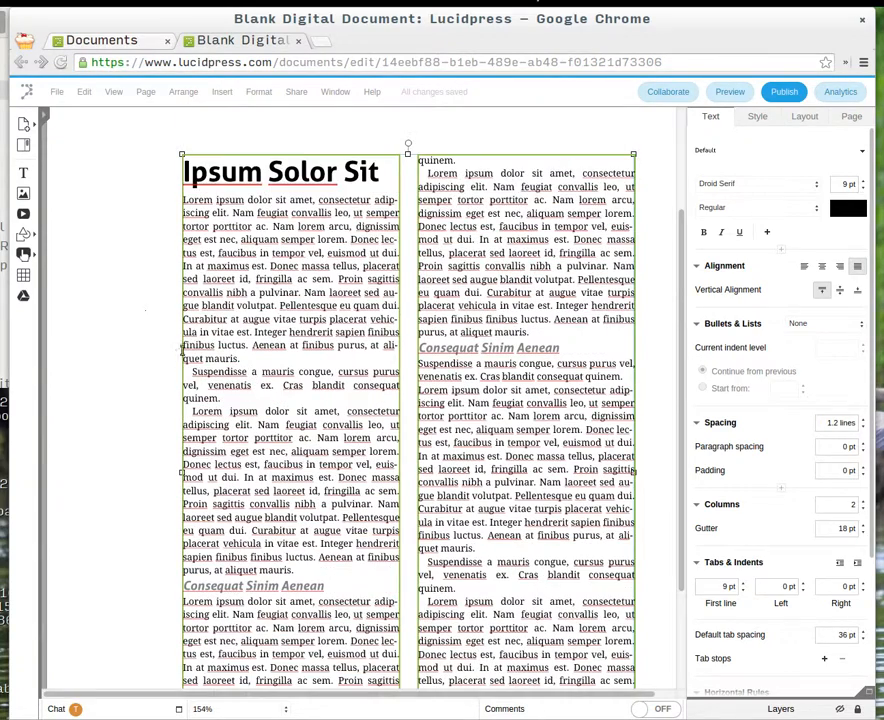
{"action": "left_click", "coordinate": [124, 333]}
{"action": "scroll", "coordinate": [146, 401], "scroll_direction": "down", "scroll_amount": 2}
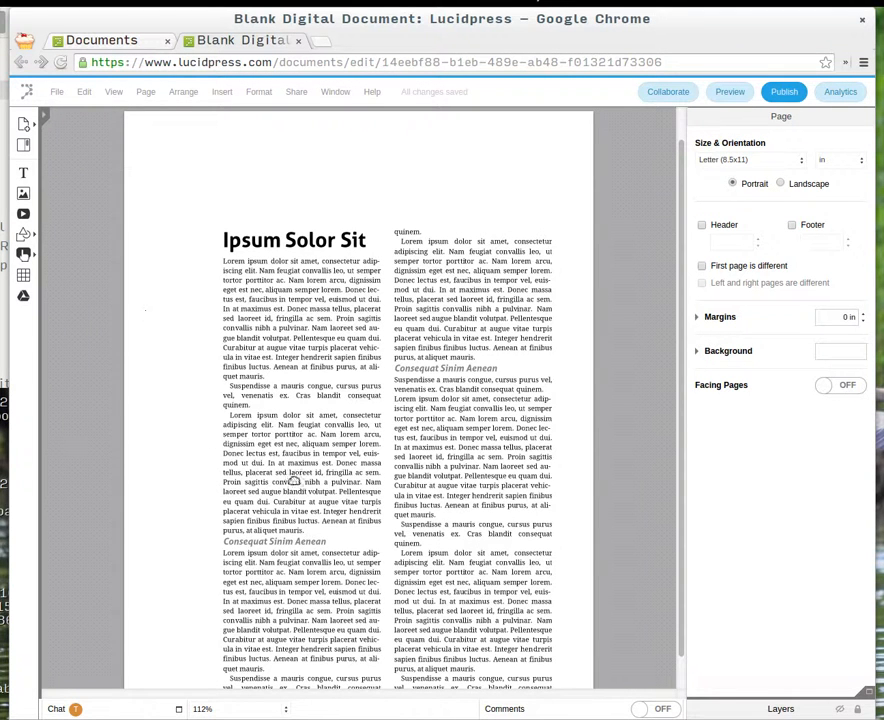
{"action": "scroll", "coordinate": [190, 390], "scroll_direction": "down", "scroll_amount": 1}
{"action": "double_click", "coordinate": [277, 428]}
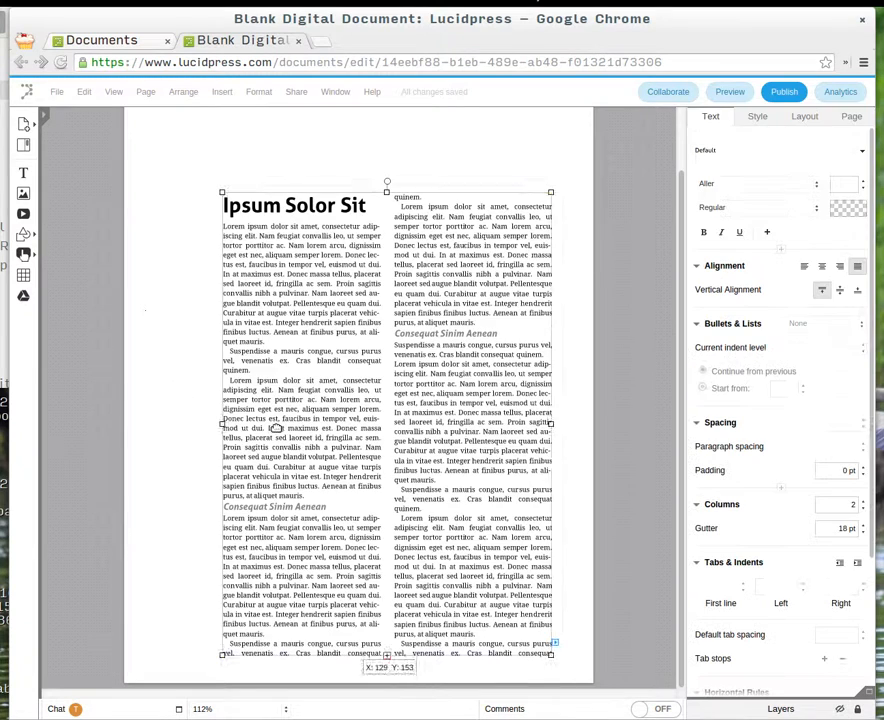
{"action": "left_click", "coordinate": [280, 497]}
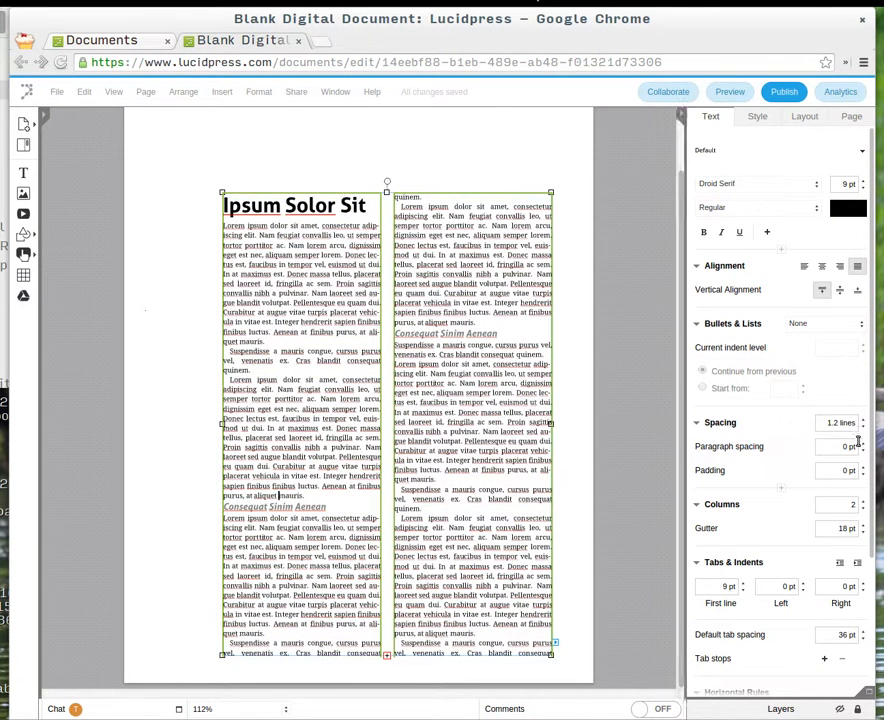
{"action": "left_click", "coordinate": [863, 444]}
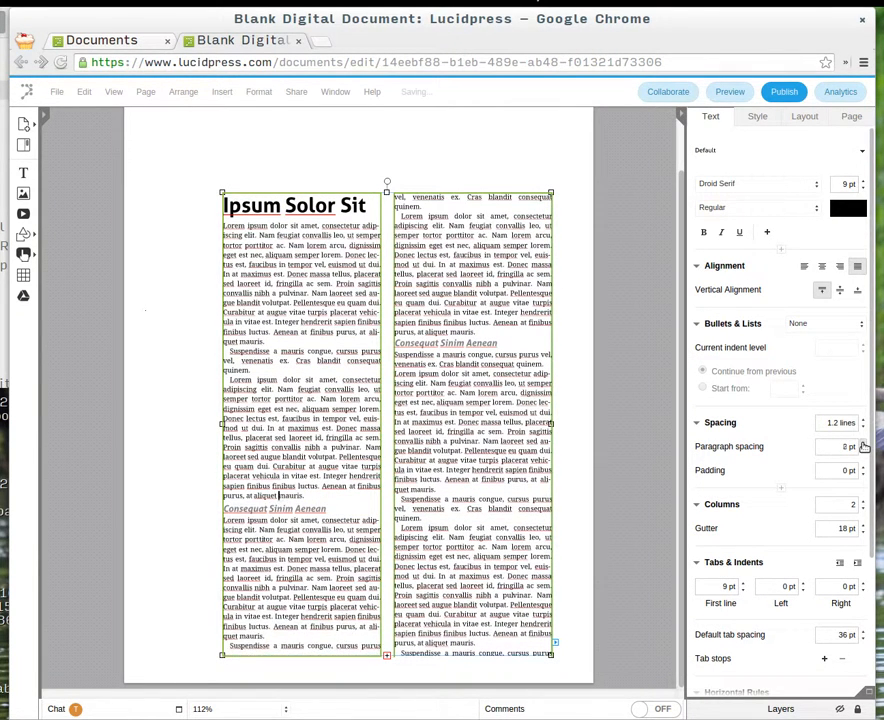
{"action": "left_click", "coordinate": [863, 444]}
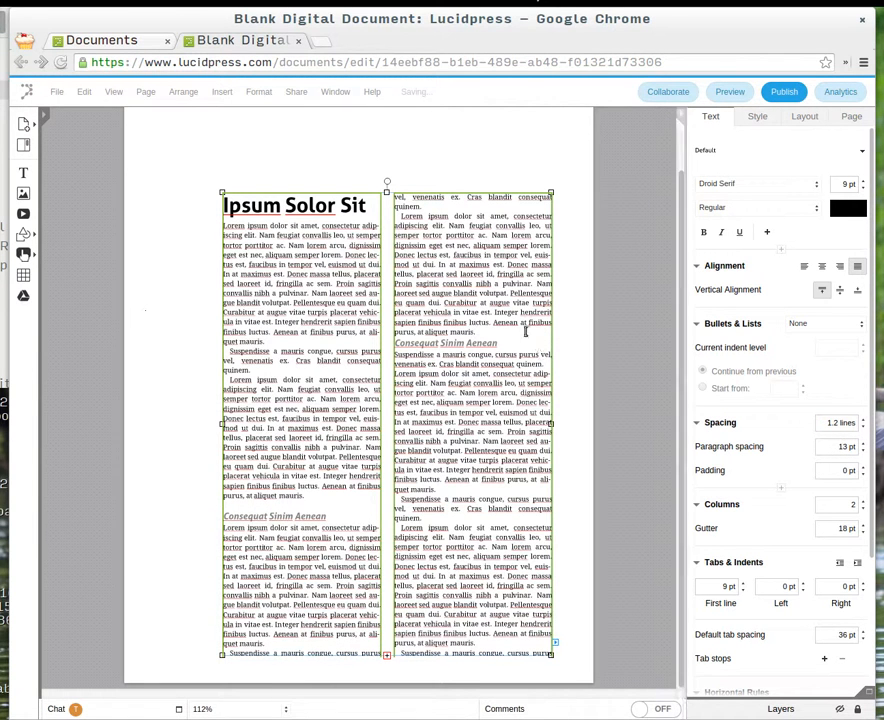
Step: Increase the paragraph spacing above the second-column subheading to match the gap above the first-column subheading
{"action": "double_click", "coordinate": [460, 322]}
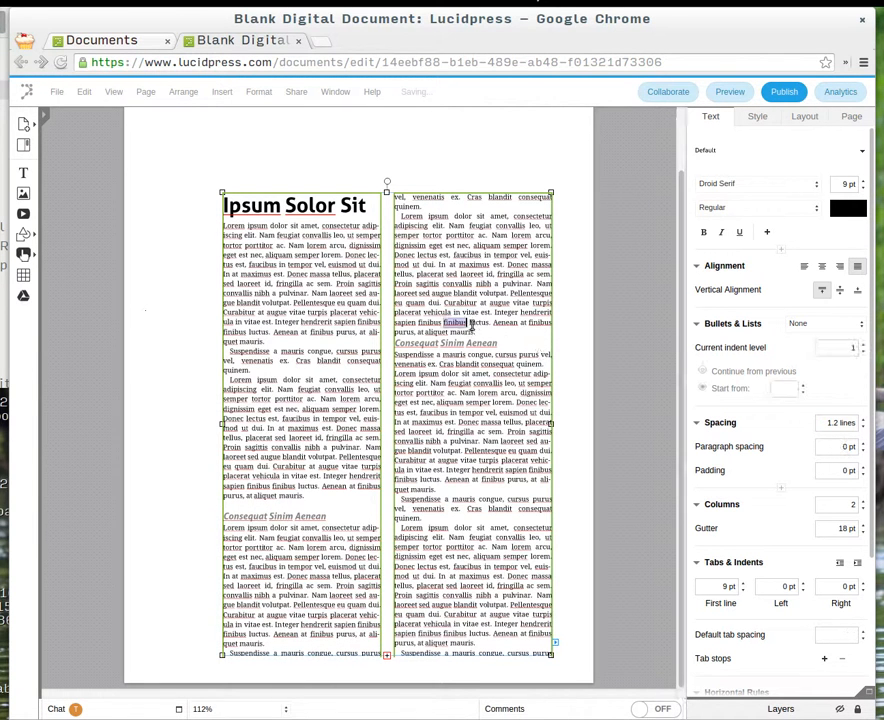
{"action": "left_click", "coordinate": [865, 444]}
{"action": "left_click", "coordinate": [865, 447]}
{"action": "left_click", "coordinate": [865, 447]}
{"action": "left_click", "coordinate": [606, 386]}
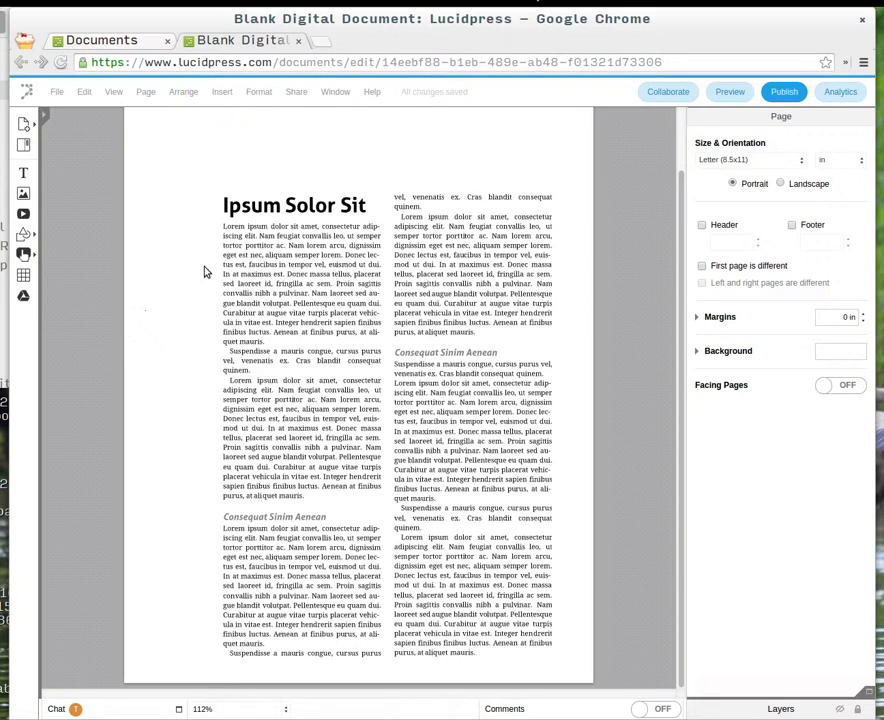
Step: Cut the title Ipsum Solor Sit from the two-column text and paste it as a separate text box
{"action": "double_click", "coordinate": [249, 205]}
{"action": "left_click_drag", "start_coordinate": [370, 206], "coordinate": [224, 206]}
{"action": "left_click", "coordinate": [254, 204]}
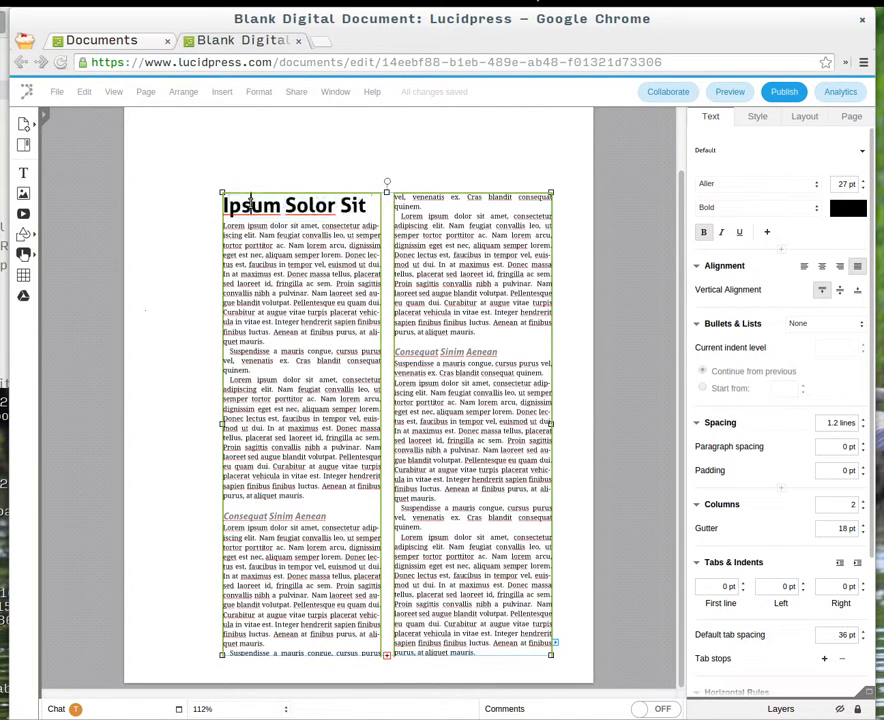
{"action": "left_click_drag", "start_coordinate": [370, 205], "coordinate": [224, 206]}
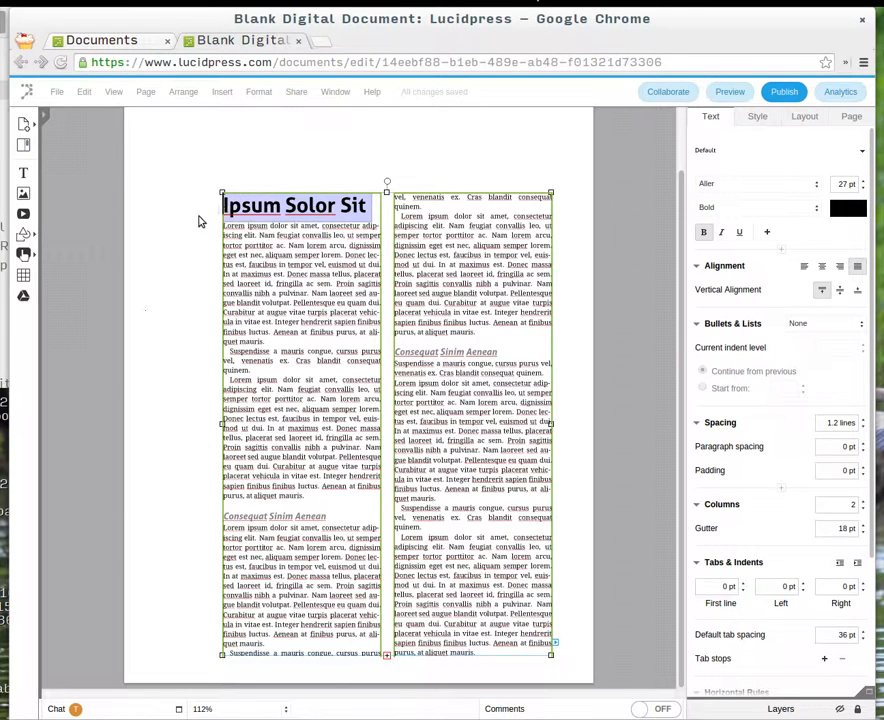
{"action": "key", "text": "ctrl+x"}
{"action": "left_click", "coordinate": [195, 181]}
{"action": "key", "text": "ctrl+v"}
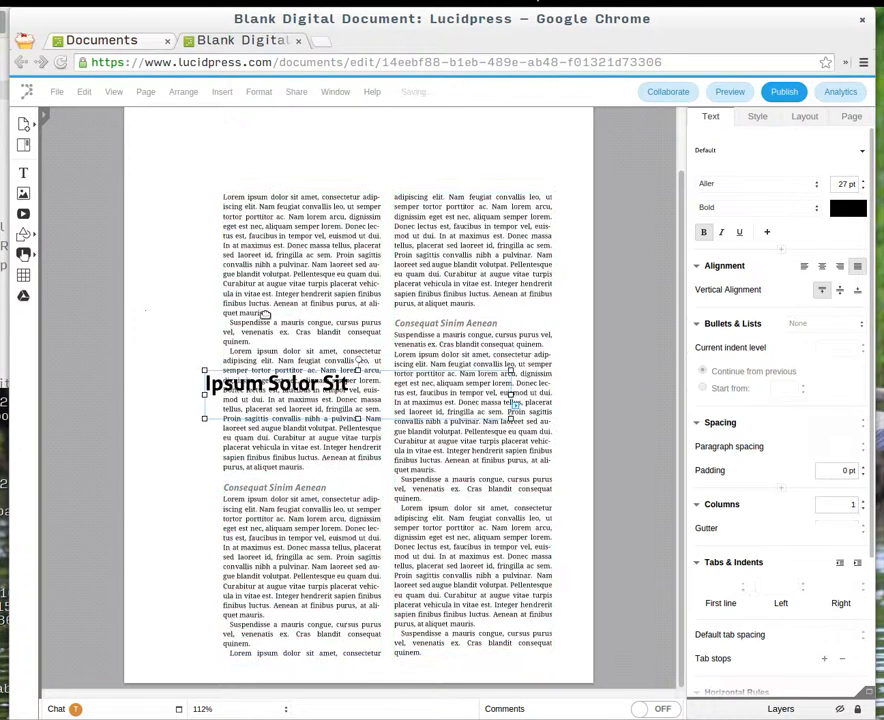
Step: Position the title box directly above the body text and resize it to span both columns
{"action": "left_click_drag", "start_coordinate": [235, 398], "coordinate": [252, 190]}
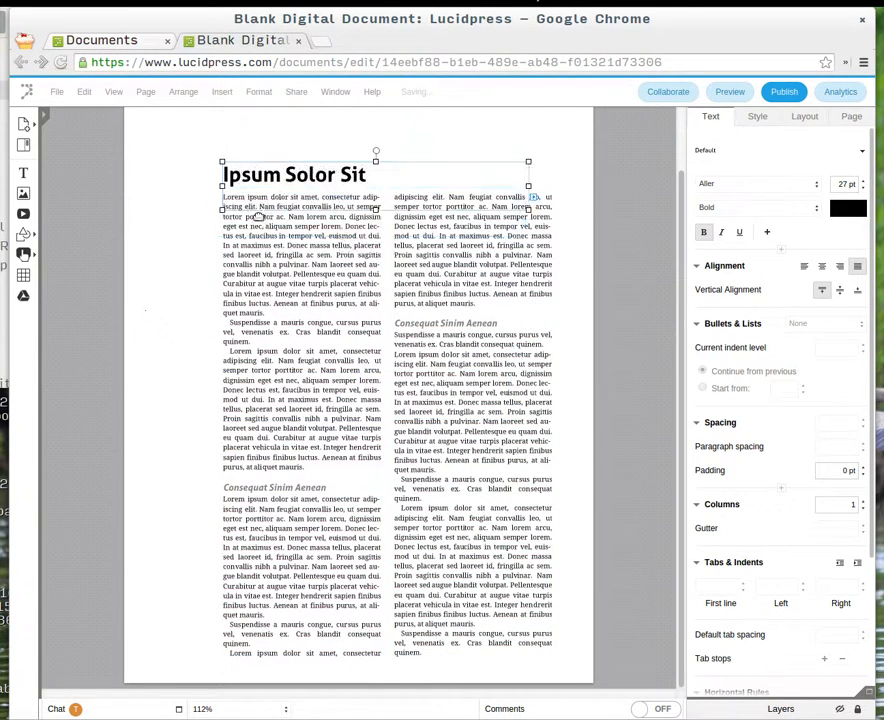
{"action": "left_click_drag", "start_coordinate": [531, 211], "coordinate": [552, 192]}
{"action": "left_click_drag", "start_coordinate": [386, 160], "coordinate": [386, 198]}
Step: Enlarge the title to 61 pt and extend its text box upward to fit the larger text
{"action": "double_click", "coordinate": [328, 208]}
{"action": "double_click", "coordinate": [330, 208]}
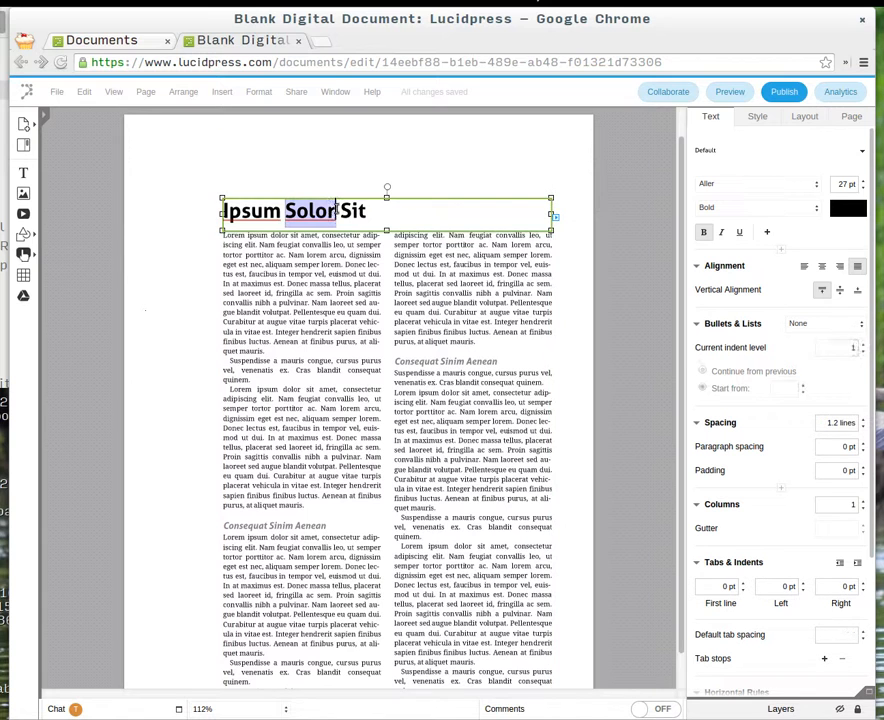
{"action": "triple_click", "coordinate": [337, 210]}
{"action": "left_click", "coordinate": [863, 182]}
{"action": "left_click", "coordinate": [863, 182]}
{"action": "left_click", "coordinate": [863, 182]}
{"action": "left_click", "coordinate": [863, 182]}
{"action": "left_click", "coordinate": [863, 182]}
{"action": "left_click", "coordinate": [863, 182]}
{"action": "left_click", "coordinate": [863, 182]}
{"action": "left_click", "coordinate": [863, 182]}
{"action": "left_click", "coordinate": [863, 182]}
{"action": "left_click", "coordinate": [863, 182]}
{"action": "left_click", "coordinate": [863, 182]}
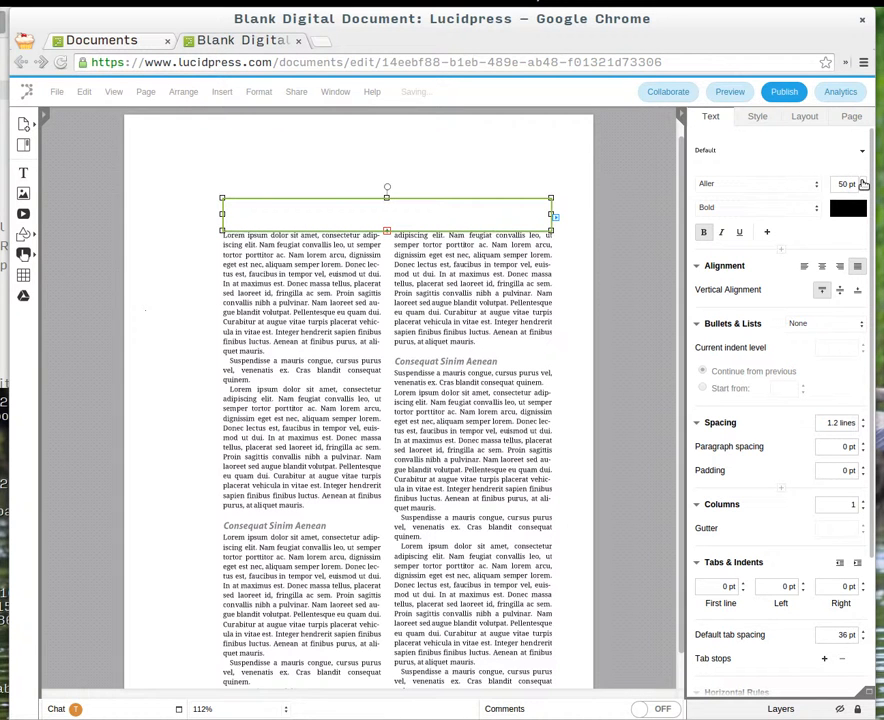
{"action": "left_click", "coordinate": [863, 183]}
{"action": "left_click_drag", "start_coordinate": [551, 199], "coordinate": [553, 179]}
{"action": "left_click", "coordinate": [863, 183]}
{"action": "left_click", "coordinate": [863, 183]}
{"action": "left_click", "coordinate": [863, 183]}
{"action": "left_click", "coordinate": [863, 183]}
{"action": "left_click", "coordinate": [863, 183]}
{"action": "left_click", "coordinate": [863, 183]}
{"action": "left_click", "coordinate": [863, 183]}
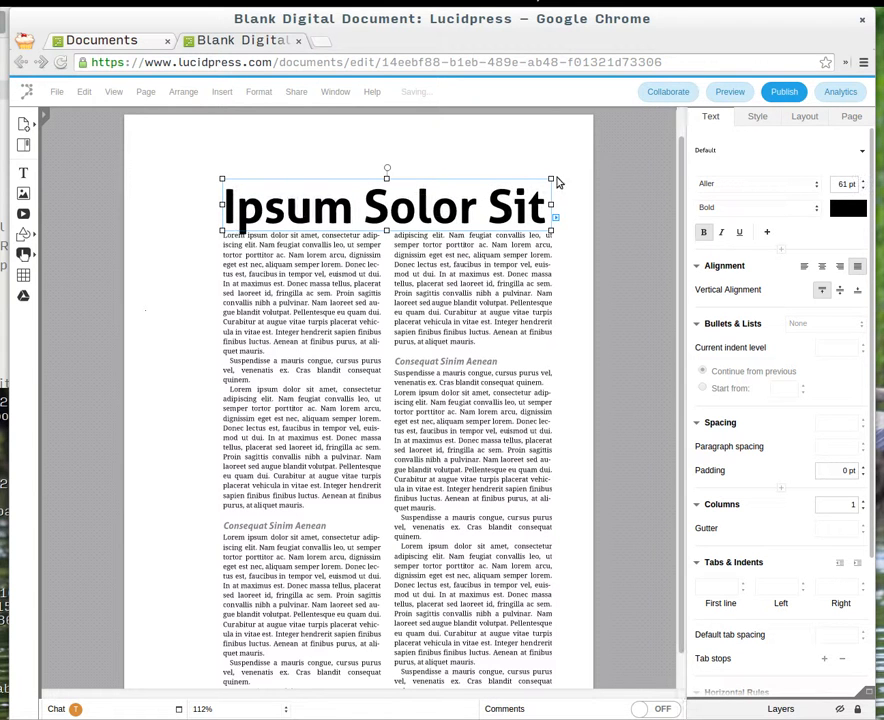
{"action": "left_click_drag", "start_coordinate": [549, 178], "coordinate": [551, 171]}
{"action": "left_click", "coordinate": [562, 287]}
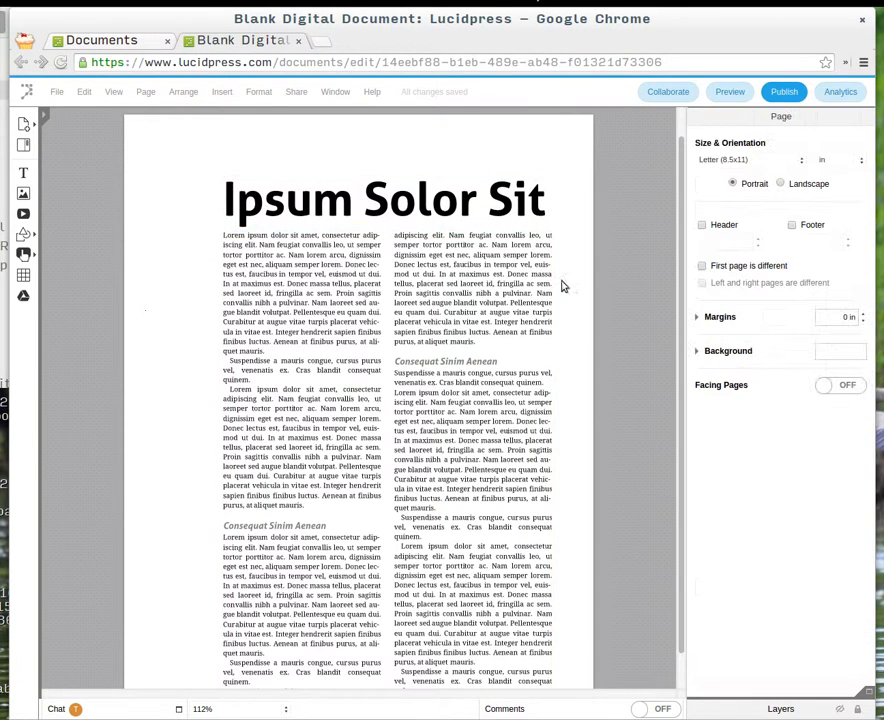
Step: Draw a rectangle about 605 by 93 pt over the title, from beyond the page's left edge to the second column's right edge
{"action": "left_click", "coordinate": [23, 233]}
{"action": "left_click", "coordinate": [45, 115]}
{"action": "left_click_drag", "start_coordinate": [410, 450], "coordinate": [578, 222]}
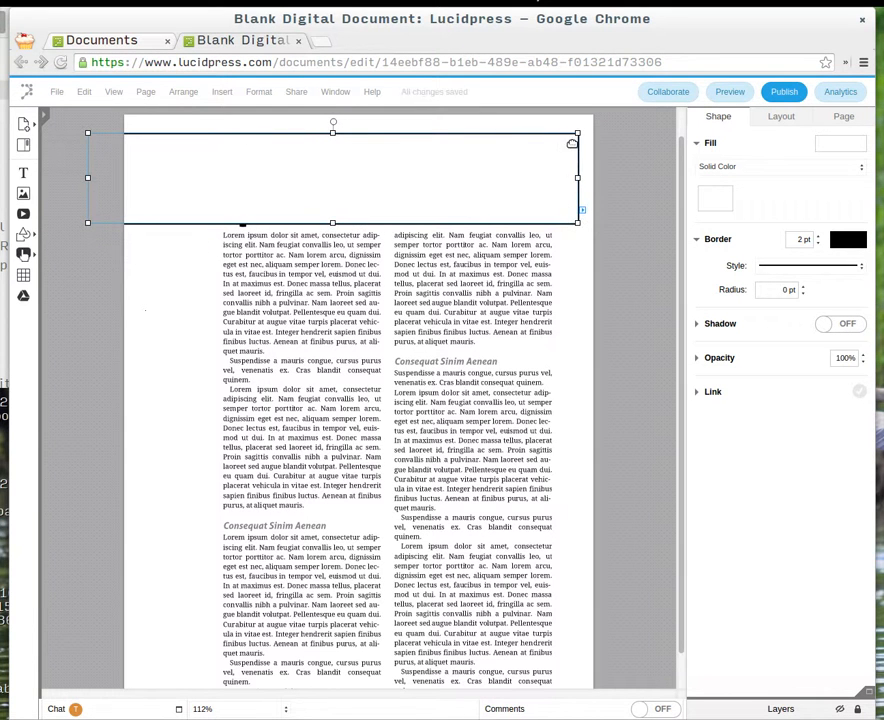
{"action": "left_click_drag", "start_coordinate": [577, 131], "coordinate": [551, 150]}
Step: Set the rectangle's border to 0 pt and fill it with light grey e6e6e6
{"action": "left_click", "coordinate": [848, 239]}
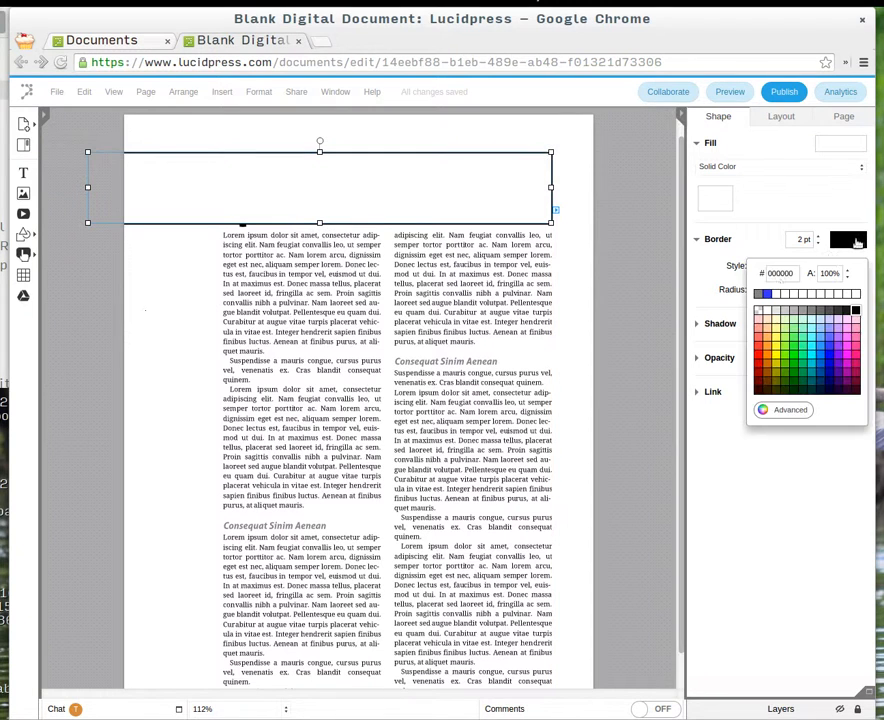
{"action": "left_click", "coordinate": [818, 243]}
{"action": "left_click", "coordinate": [818, 243]}
{"action": "left_click", "coordinate": [714, 199]}
{"action": "left_click", "coordinate": [688, 277]}
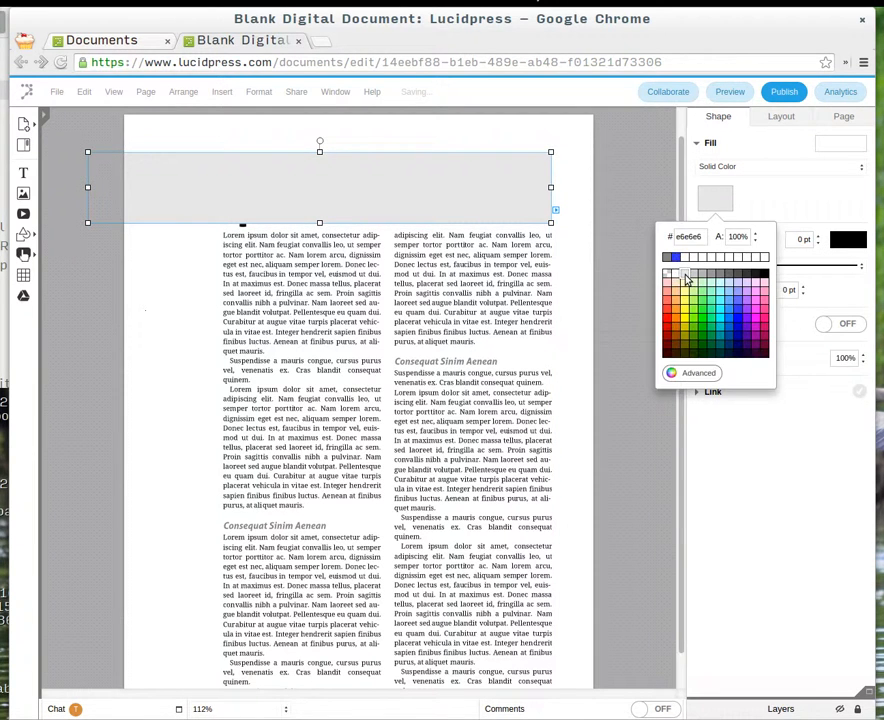
Step: Send the grey rectangle to the back, behind the title
{"action": "left_click", "coordinate": [795, 114]}
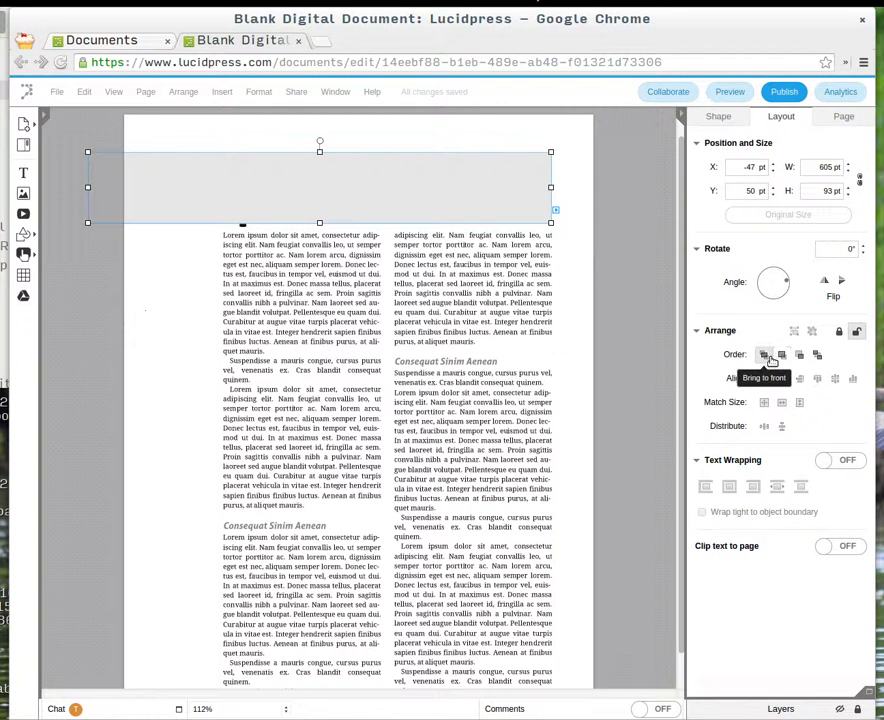
{"action": "left_click", "coordinate": [816, 354]}
{"action": "left_click", "coordinate": [594, 308]}
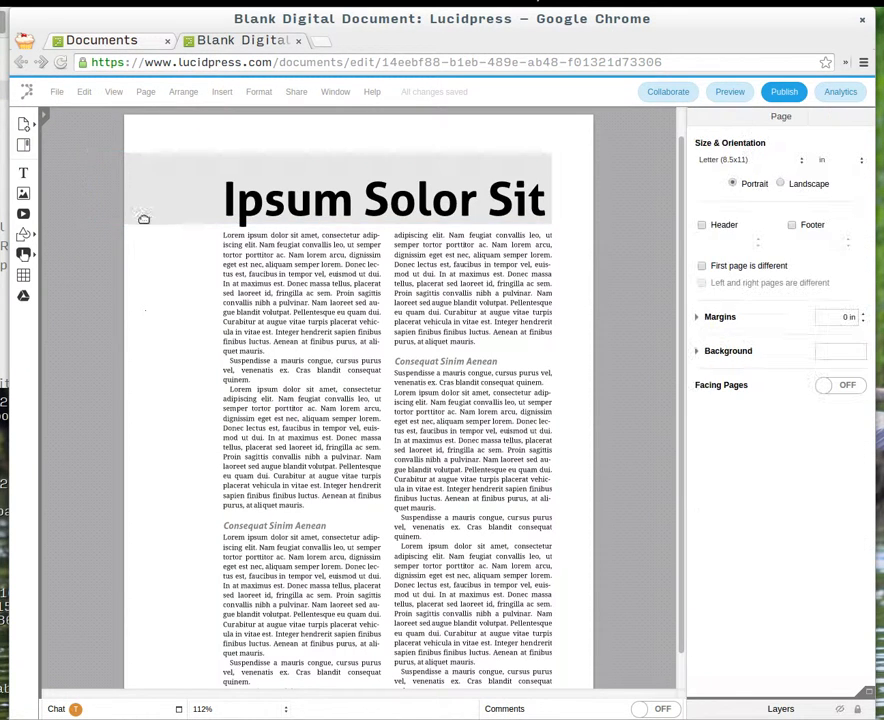
Step: Check the grey rectangle's edge against the title box, and delete the rectangle
{"action": "left_click", "coordinate": [549, 181]}
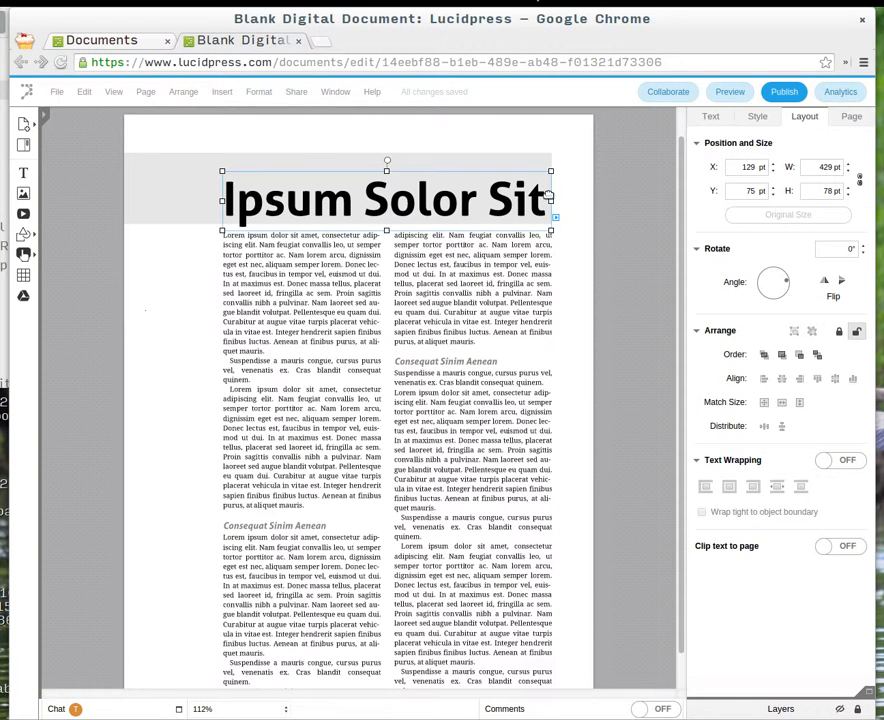
{"action": "left_click", "coordinate": [552, 201]}
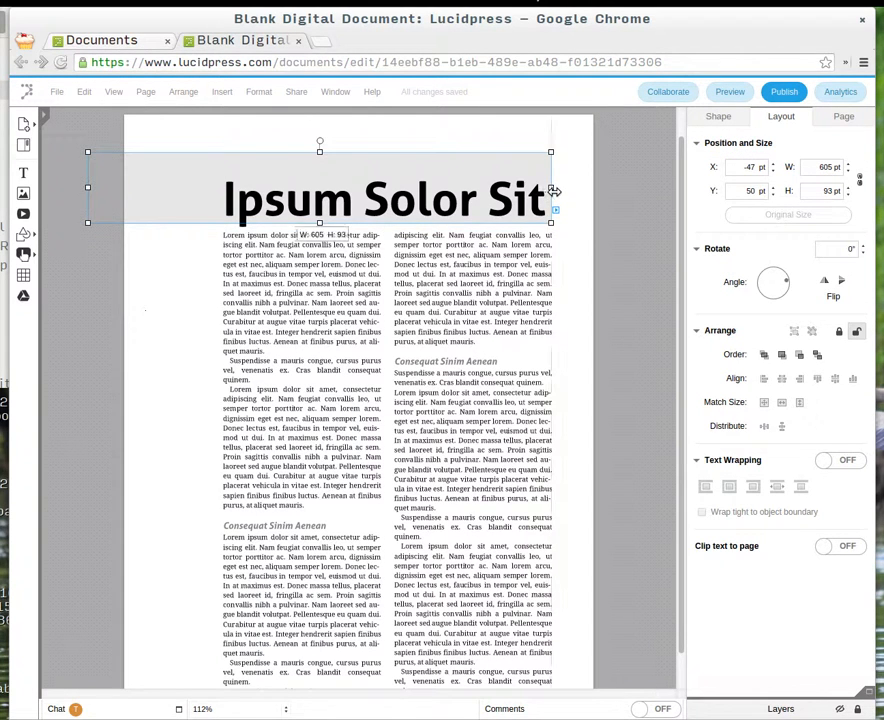
{"action": "left_click", "coordinate": [392, 136]}
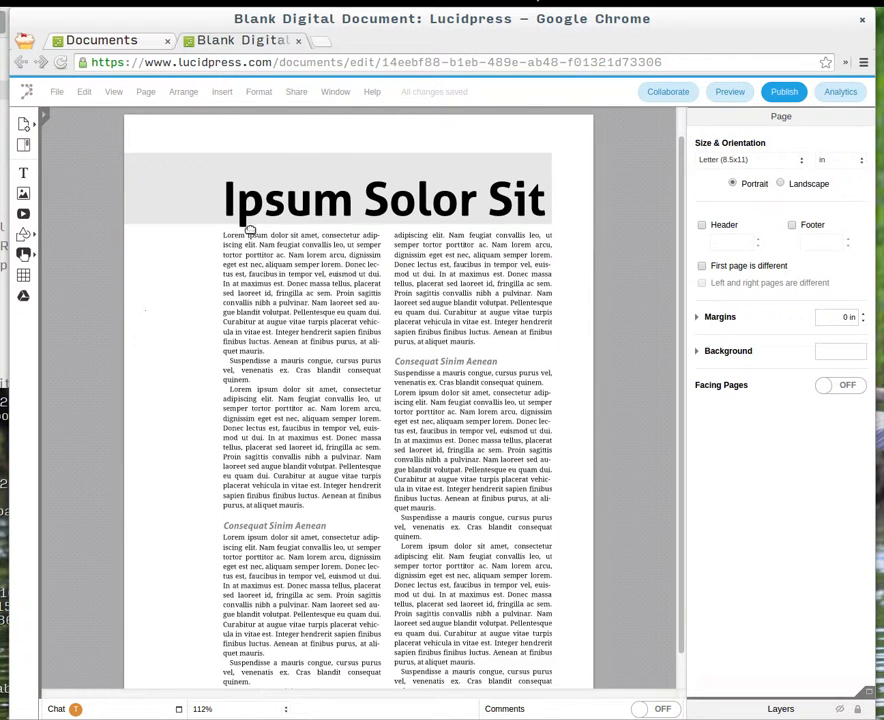
{"action": "left_click", "coordinate": [158, 193]}
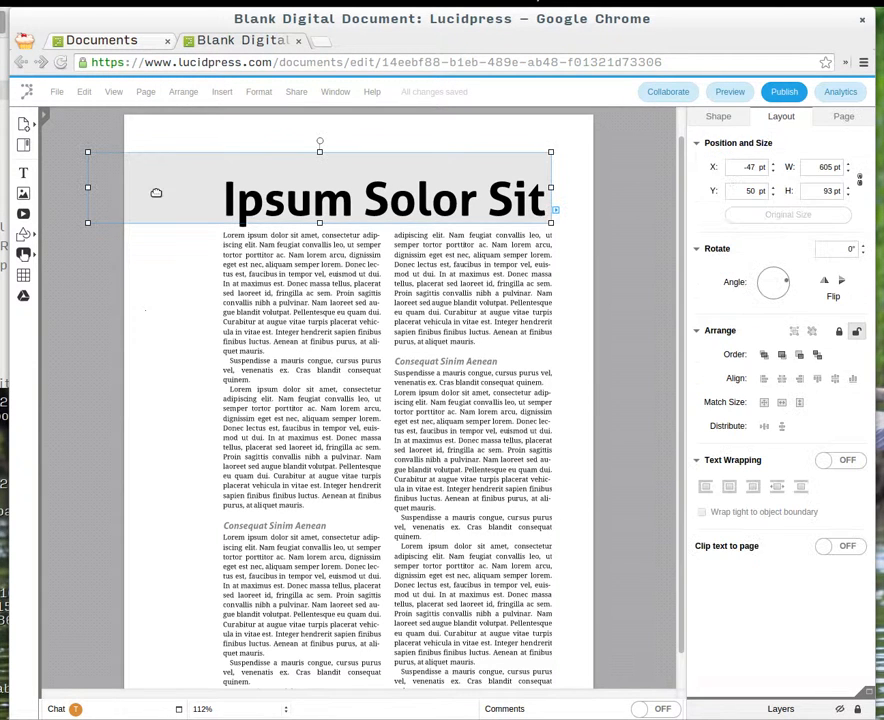
{"action": "key", "text": "Delete"}
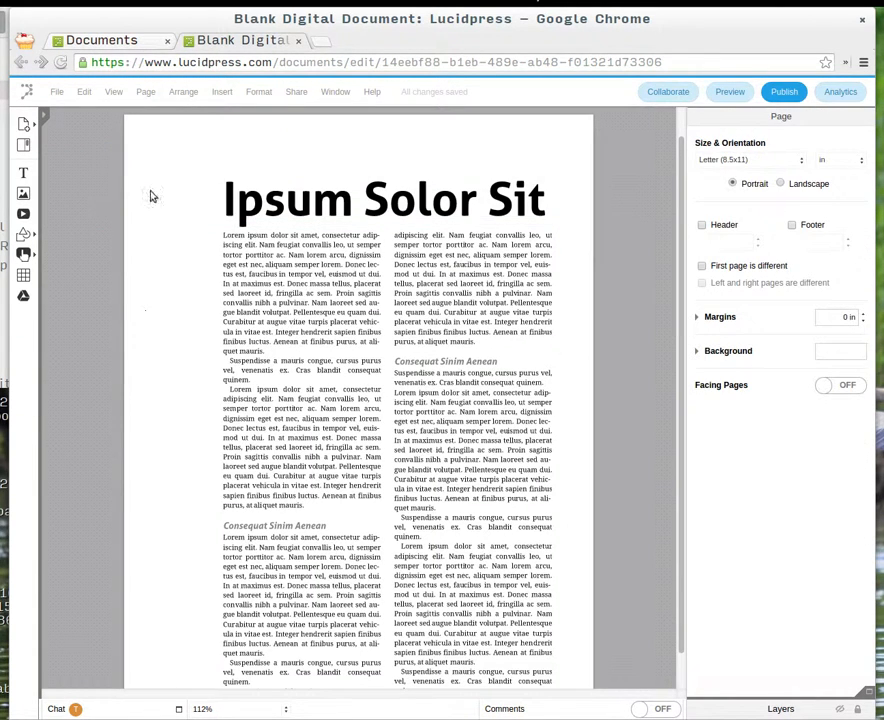
Step: Insert a horizontal line about 150 pt long across the middle of the body text
{"action": "left_click", "coordinate": [23, 233]}
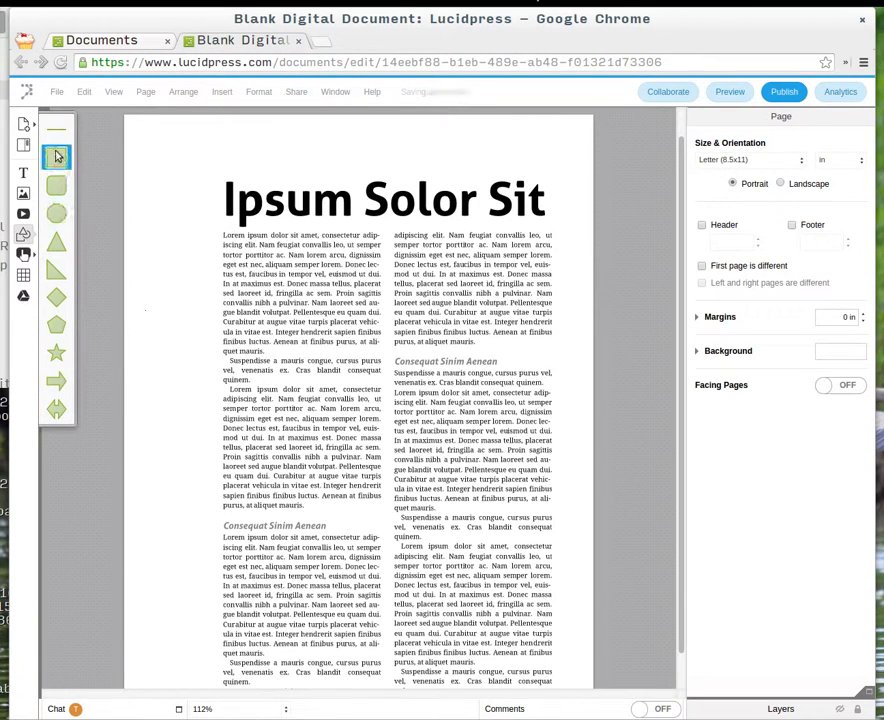
{"action": "left_click", "coordinate": [62, 132]}
{"action": "left_click_drag", "start_coordinate": [339, 398], "coordinate": [331, 309]}
{"action": "key", "text": "ctrl+z"}
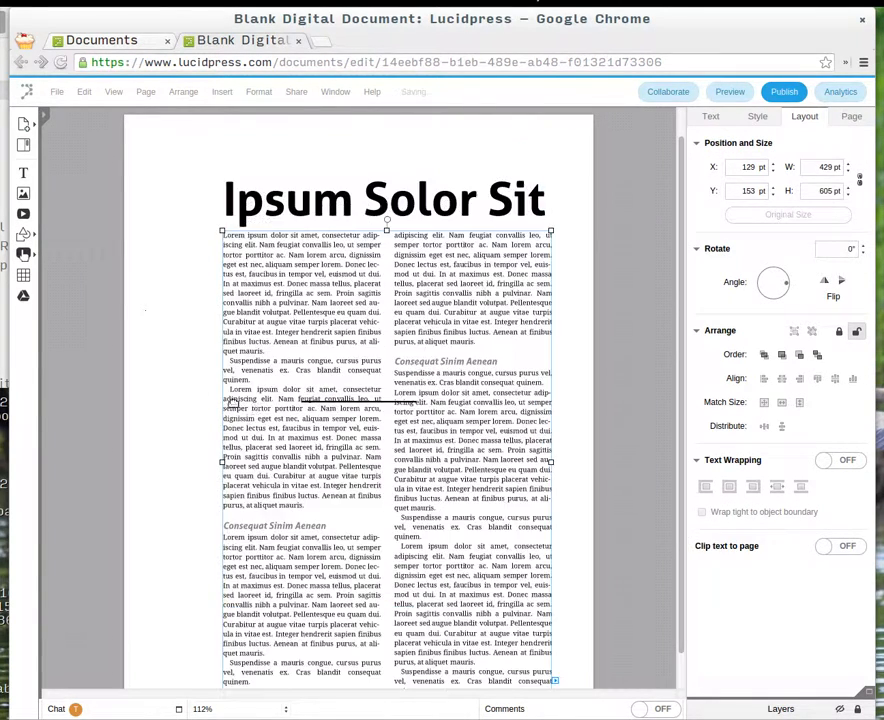
Step: Open the layers list and select the line lying over the two-column text from it
{"action": "left_click", "coordinate": [203, 404]}
{"action": "left_click", "coordinate": [353, 399]}
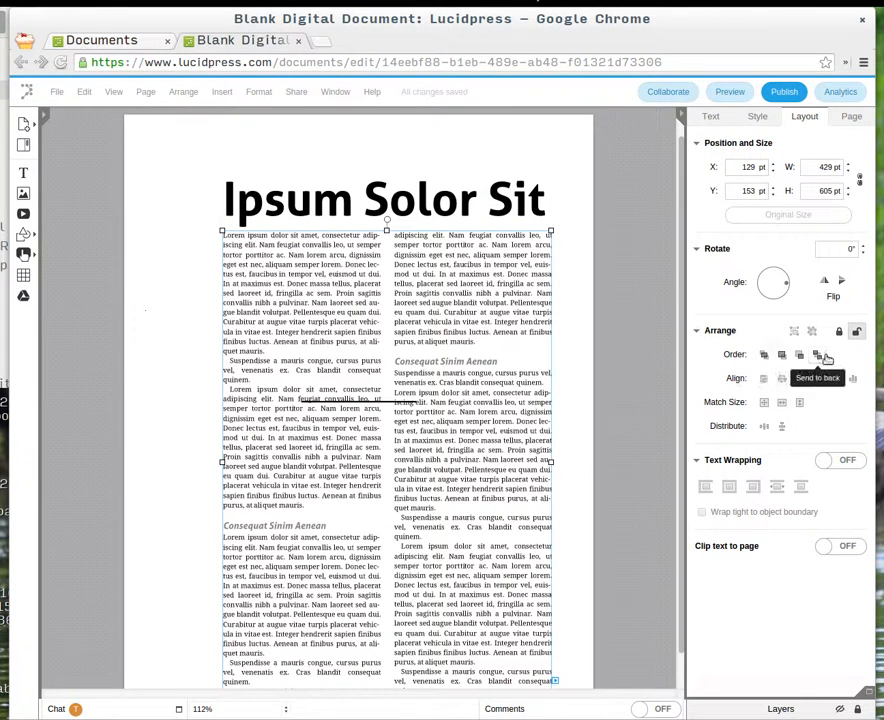
{"action": "left_click", "coordinate": [577, 388]}
{"action": "left_click", "coordinate": [389, 403]}
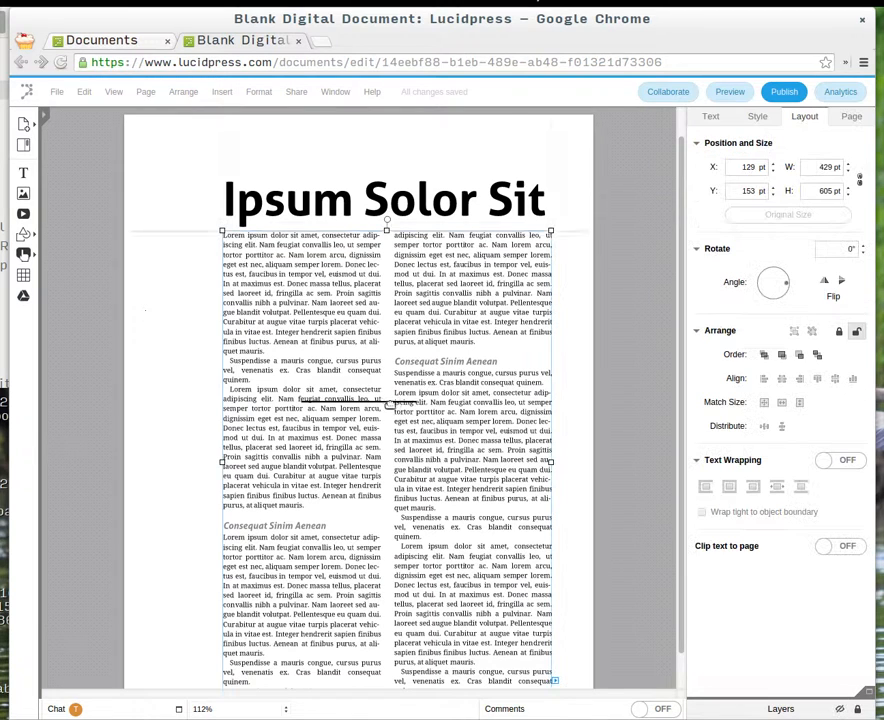
{"action": "left_click", "coordinate": [780, 710]}
{"action": "left_click", "coordinate": [722, 468]}
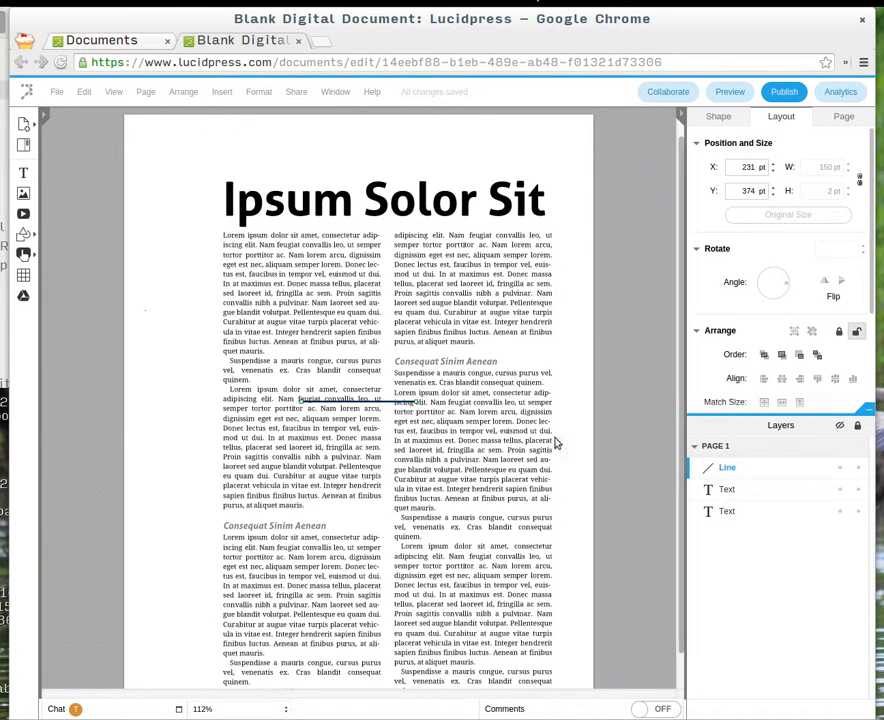
Step: Shift the body text aside to move the line above the title, and set the text back beneath the title
{"action": "left_click_drag", "start_coordinate": [387, 404], "coordinate": [294, 613]}
{"action": "left_click", "coordinate": [366, 372]}
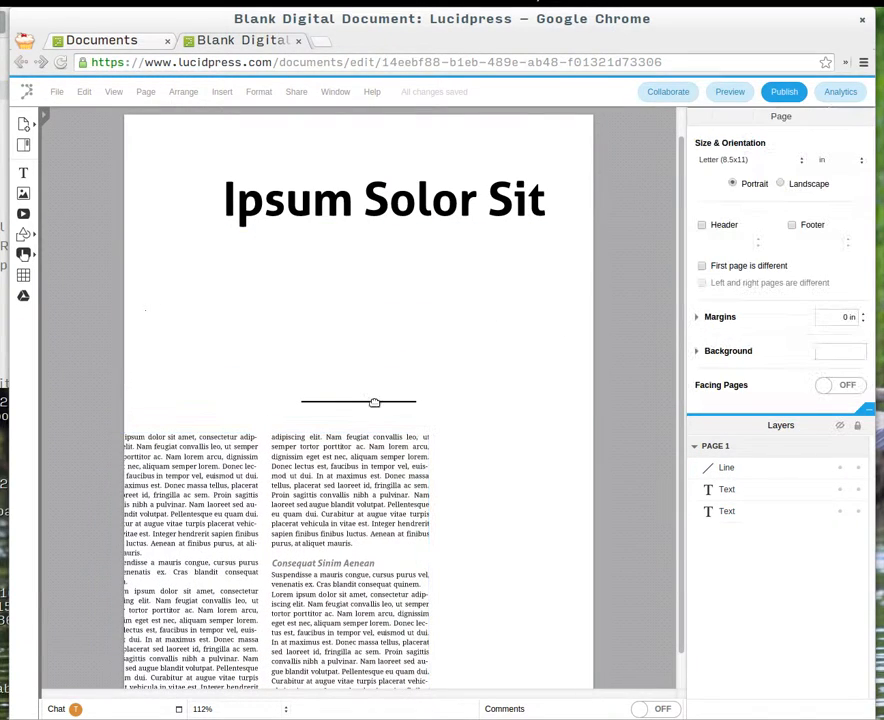
{"action": "left_click_drag", "start_coordinate": [375, 403], "coordinate": [394, 144]}
{"action": "left_click_drag", "start_coordinate": [339, 486], "coordinate": [434, 317]}
Step: Move the line beneath the right end of the title, at about X 415 pt and Y 141 pt
{"action": "left_click", "coordinate": [376, 153]}
{"action": "left_click_drag", "start_coordinate": [377, 146], "coordinate": [497, 256]}
{"action": "double_click", "coordinate": [450, 254]}
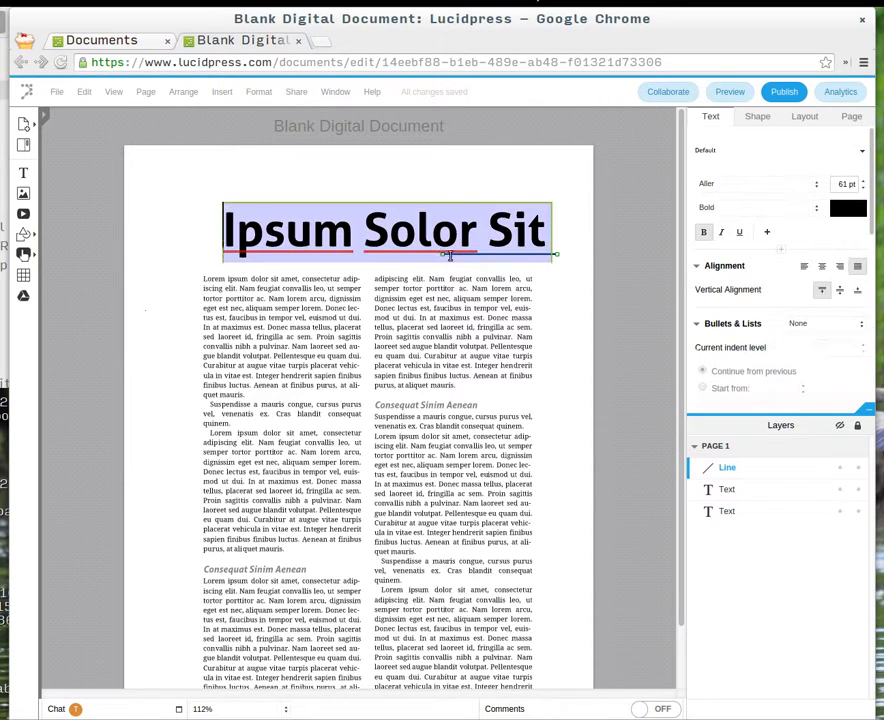
{"action": "left_click", "coordinate": [560, 255]}
{"action": "left_click", "coordinate": [560, 255]}
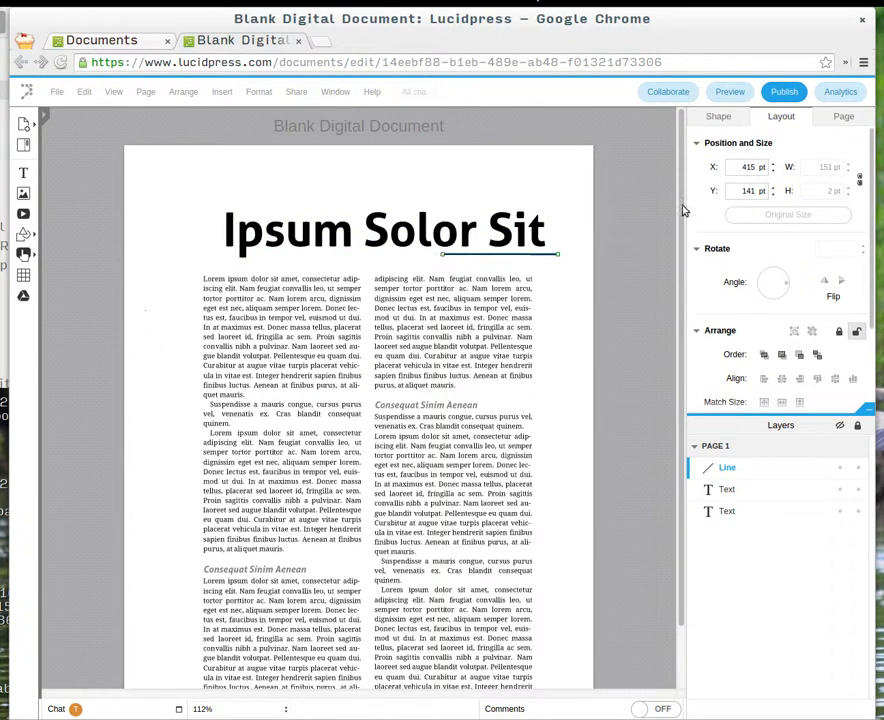
Step: Increase the border thickness of the line under the title to make it a heavy black rule
{"action": "left_click", "coordinate": [718, 116]}
{"action": "left_click", "coordinate": [818, 204]}
{"action": "left_click", "coordinate": [818, 204]}
{"action": "left_click", "coordinate": [818, 204]}
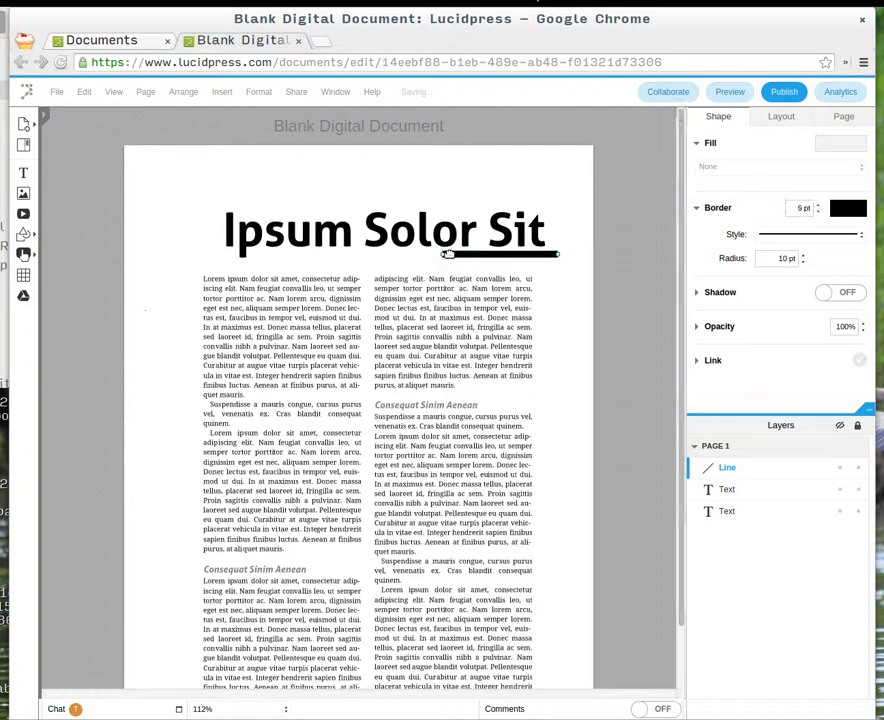
Step: Stretch the heavy line under the title from beside the "p" descender to the title's right edge
{"action": "left_click", "coordinate": [562, 233]}
{"action": "left_click_drag", "start_coordinate": [550, 256], "coordinate": [564, 260]}
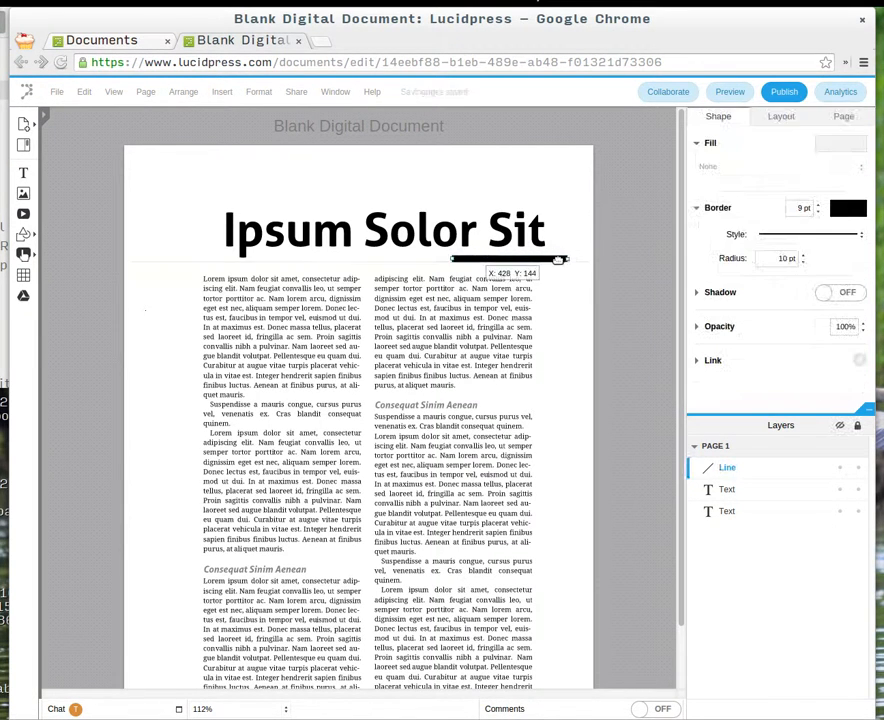
{"action": "left_click_drag", "start_coordinate": [452, 257], "coordinate": [280, 256]}
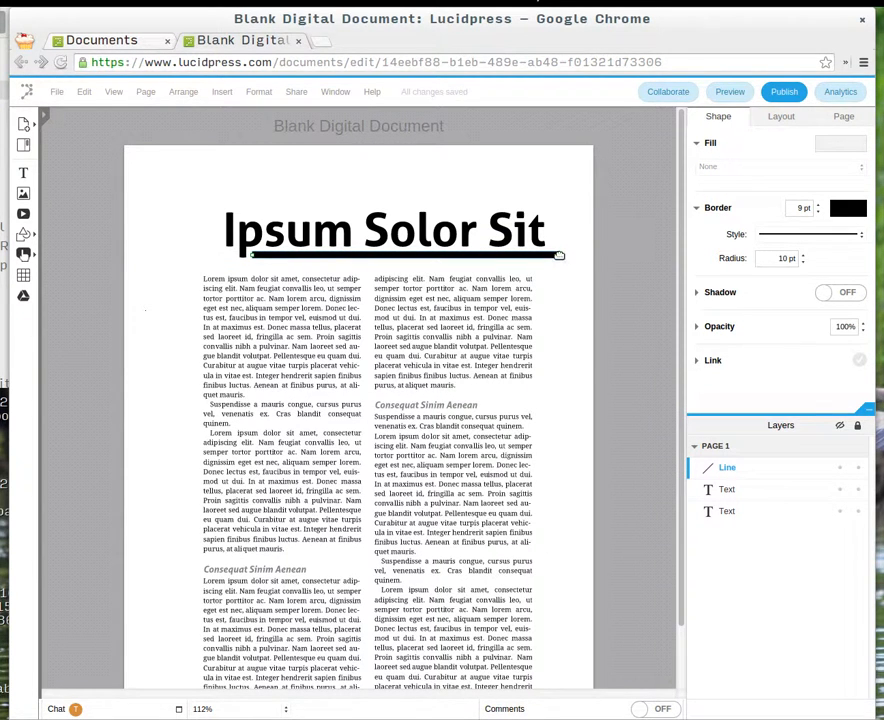
{"action": "left_click_drag", "start_coordinate": [560, 255], "coordinate": [542, 256]}
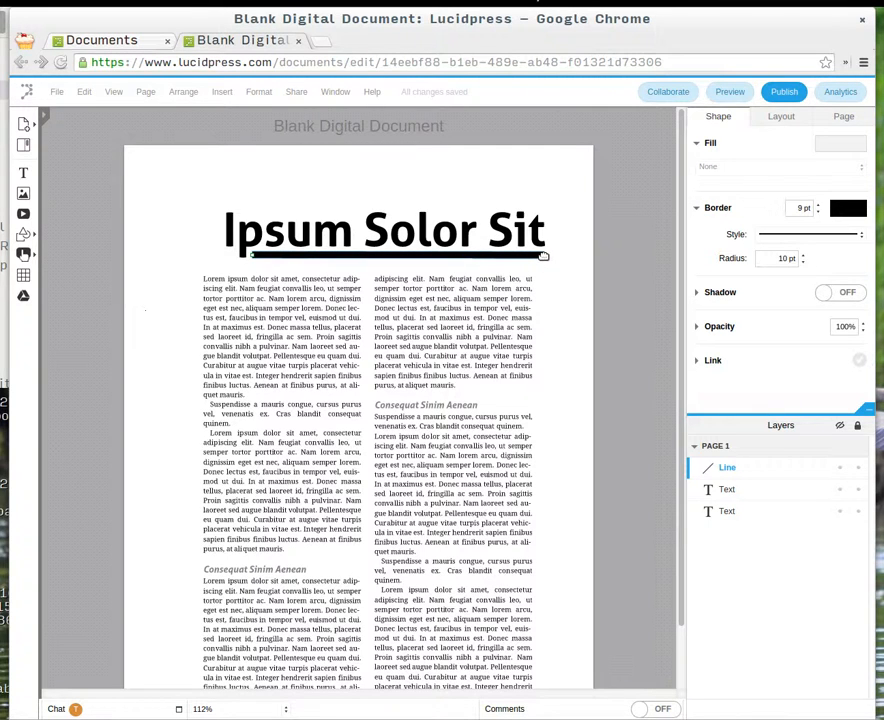
Step: Move the body text up under the line, flush with its right end, and align the title with the text's left edge
{"action": "mouse_move", "coordinate": [496, 341]}
{"action": "left_mouse_down"}
{"action": "mouse_move", "coordinate": [500, 326]}
{"action": "mouse_move", "coordinate": [508, 333]}
{"action": "left_mouse_up"}
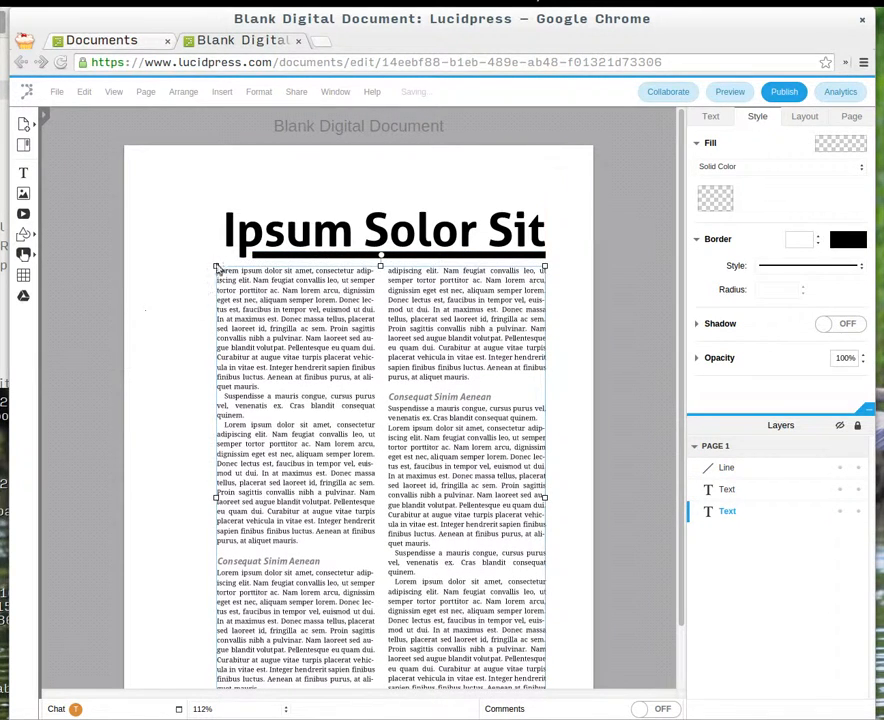
{"action": "left_click_drag", "start_coordinate": [255, 236], "coordinate": [216, 231]}
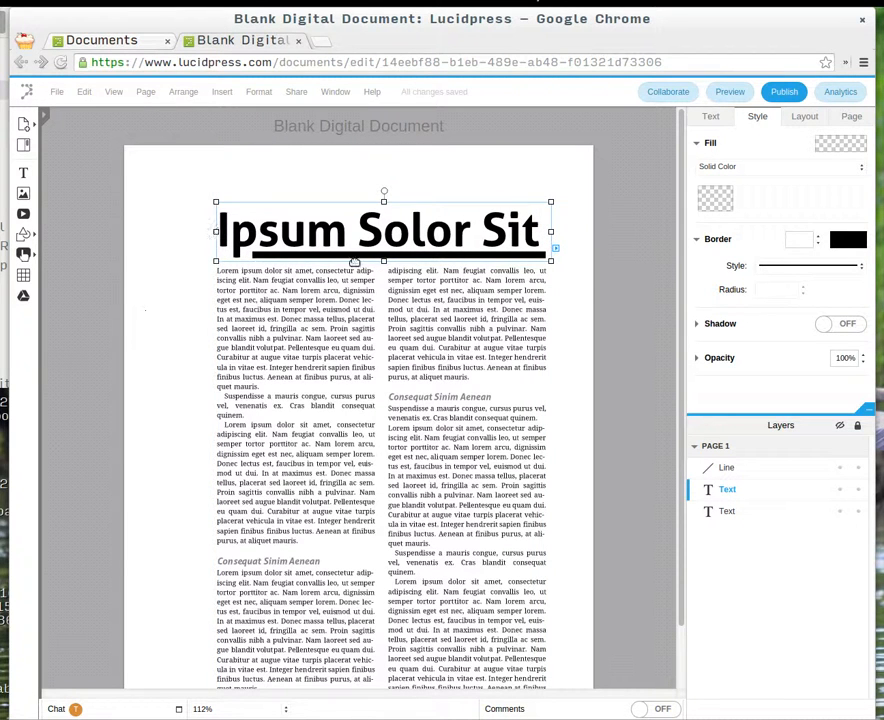
{"action": "left_click", "coordinate": [558, 263]}
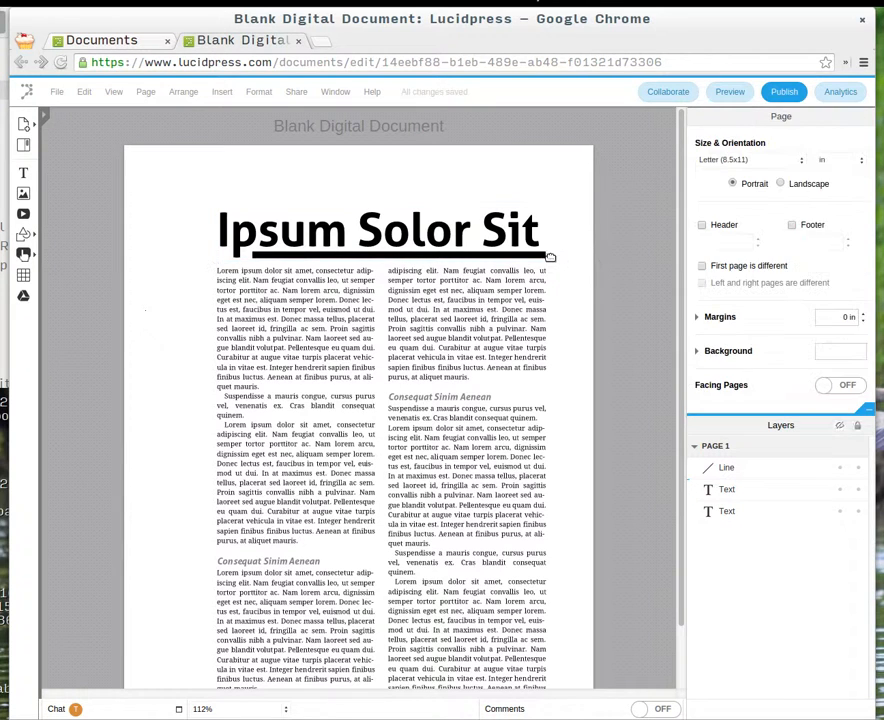
Step: Lengthen the line under the title slightly so its left end meets the "p" descender
{"action": "left_click", "coordinate": [547, 256]}
{"action": "left_click_drag", "start_coordinate": [253, 256], "coordinate": [240, 257]}
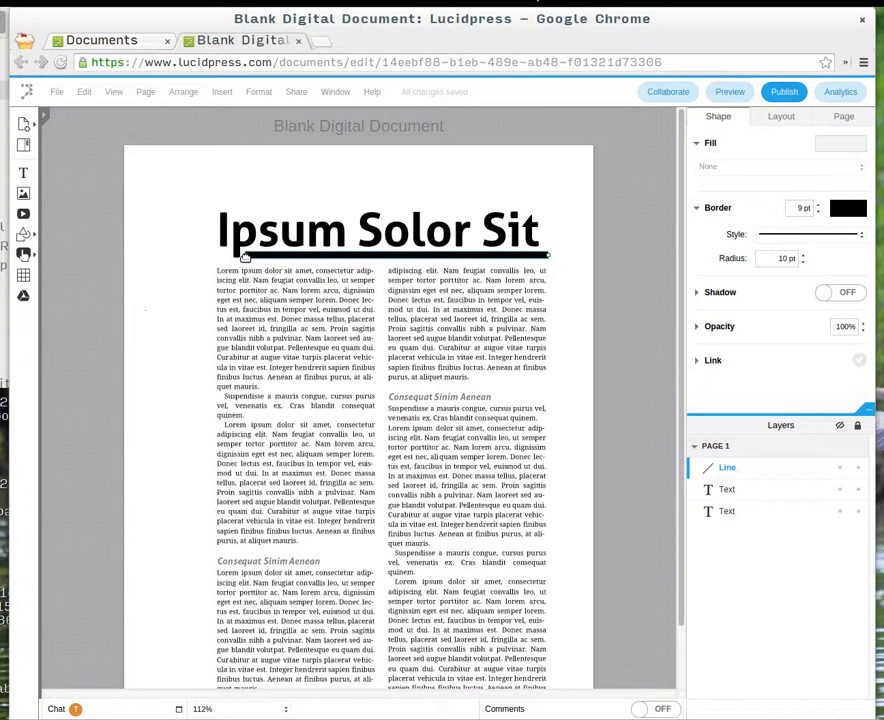
{"action": "left_click", "coordinate": [189, 272]}
{"action": "scroll", "coordinate": [185, 280], "scroll_direction": "down", "scroll_amount": 3}
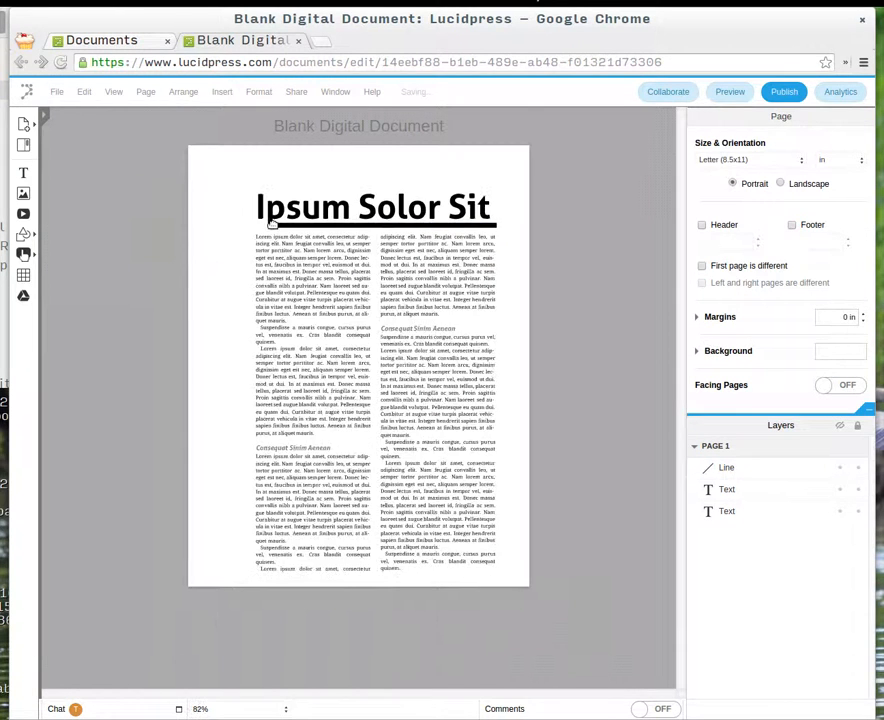
Step: Try to shorten the right end of the line under the title, and undo the change
{"action": "left_click", "coordinate": [495, 222]}
{"action": "left_click", "coordinate": [523, 230]}
{"action": "left_click_drag", "start_coordinate": [495, 225], "coordinate": [490, 223]}
{"action": "key", "text": "ctrl+z"}
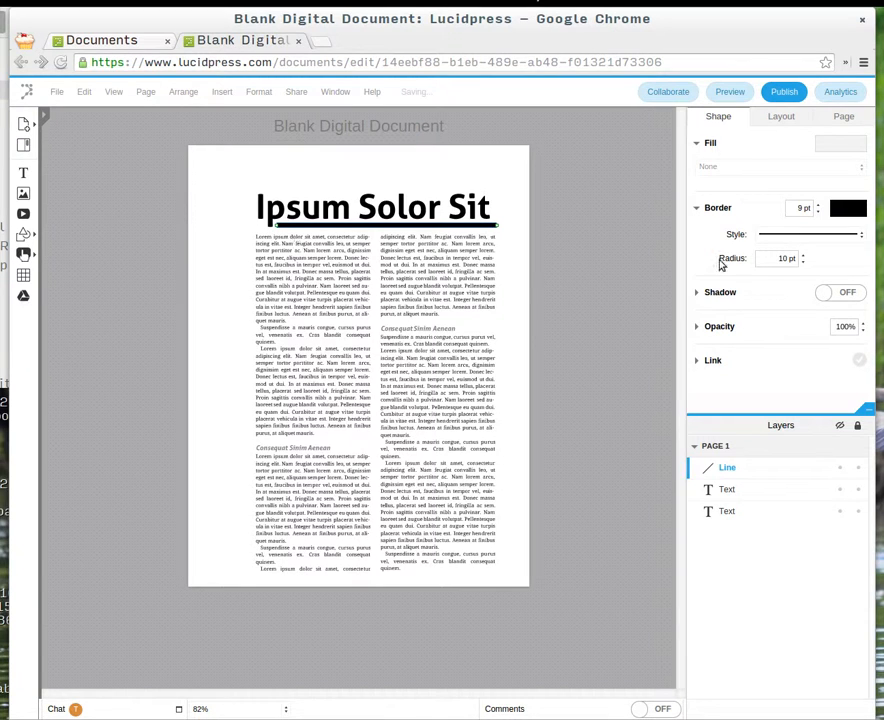
Step: Try a dashed border style on the line under the title
{"action": "left_click", "coordinate": [848, 236]}
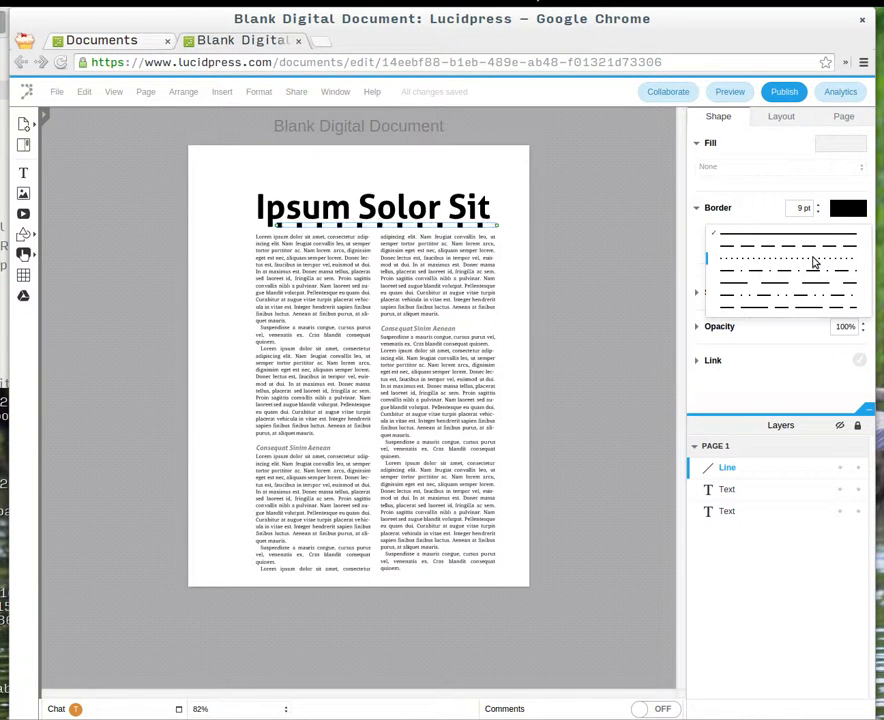
{"action": "left_click", "coordinate": [814, 249]}
{"action": "left_click", "coordinate": [517, 210]}
{"action": "left_click", "coordinate": [469, 226]}
Step: Apply the dotted border style to the line under the title and reduce its thickness to a fine dotted rule
{"action": "left_click", "coordinate": [809, 234]}
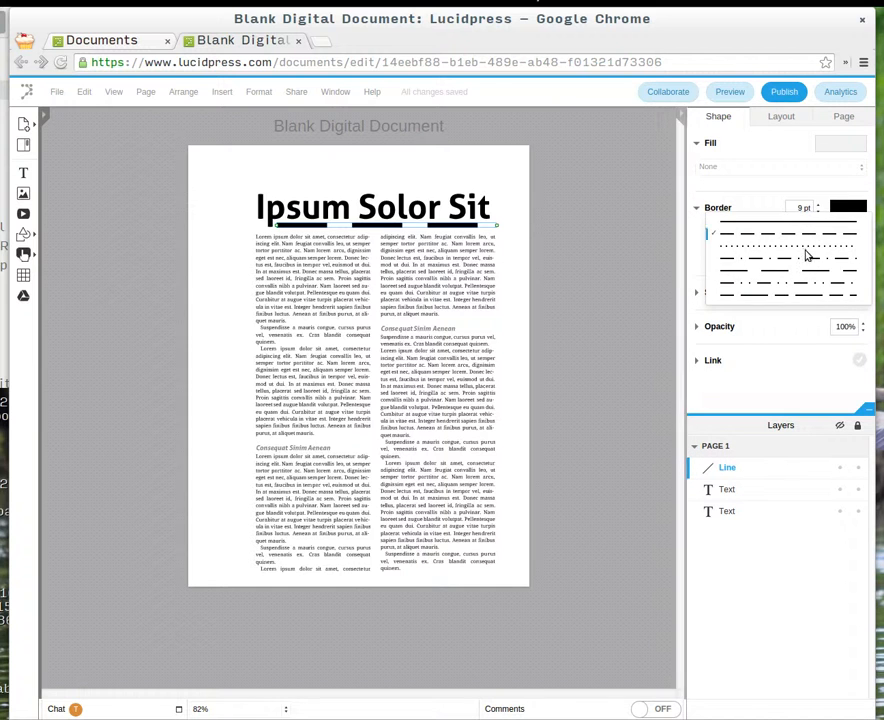
{"action": "left_click", "coordinate": [805, 252]}
{"action": "left_click", "coordinate": [818, 212]}
{"action": "left_click", "coordinate": [818, 212]}
{"action": "left_click", "coordinate": [818, 212]}
{"action": "left_click", "coordinate": [818, 212]}
{"action": "left_click", "coordinate": [818, 212]}
{"action": "left_click", "coordinate": [818, 212]}
{"action": "left_click", "coordinate": [517, 252]}
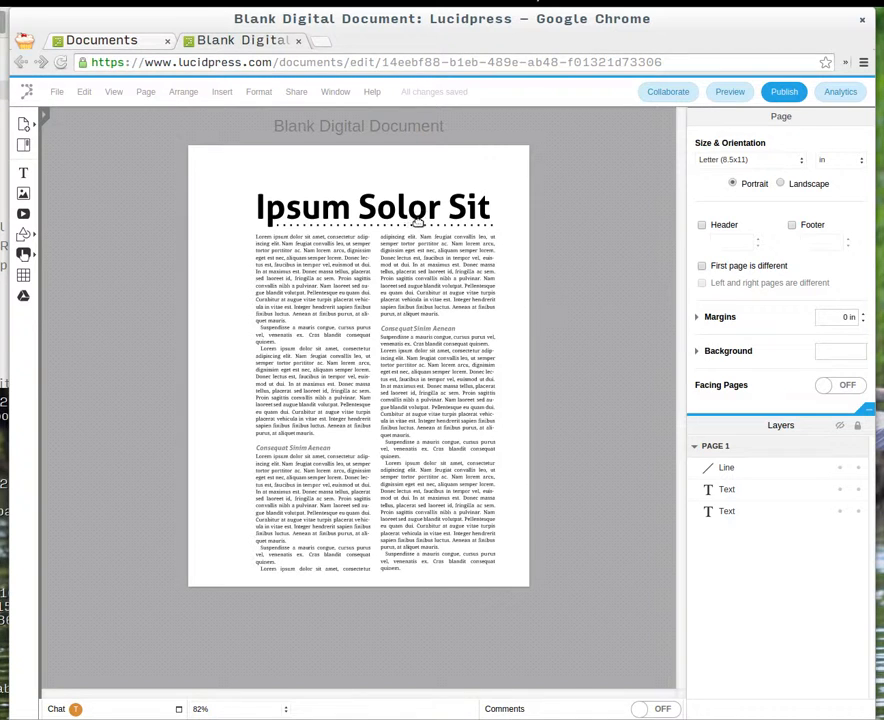
{"action": "left_click", "coordinate": [418, 220]}
{"action": "left_click", "coordinate": [511, 239]}
{"action": "left_click", "coordinate": [485, 229]}
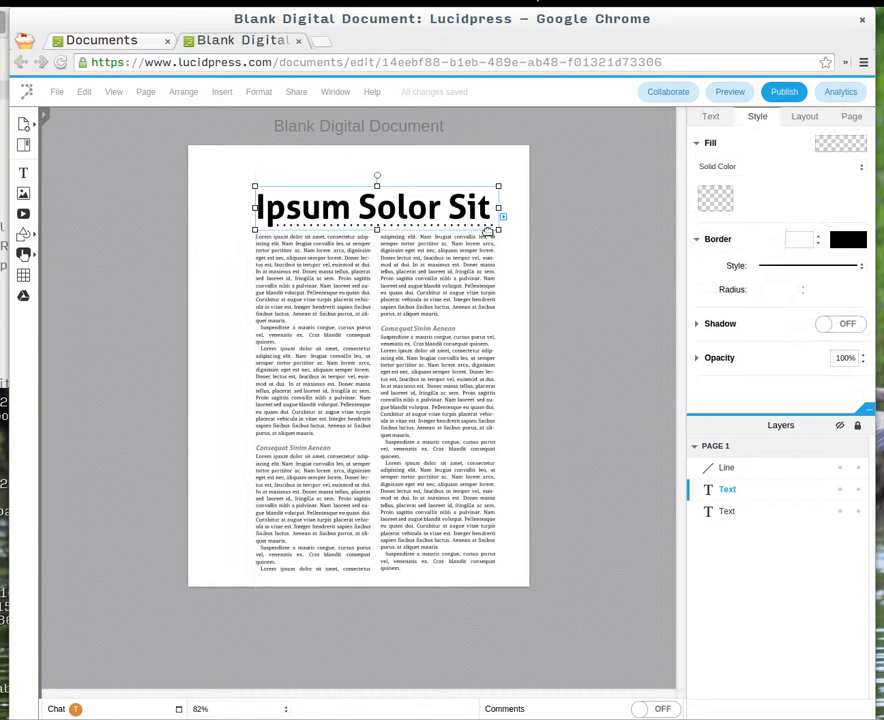
{"action": "left_click", "coordinate": [497, 238]}
{"action": "left_click", "coordinate": [489, 224]}
{"action": "left_click", "coordinate": [506, 270]}
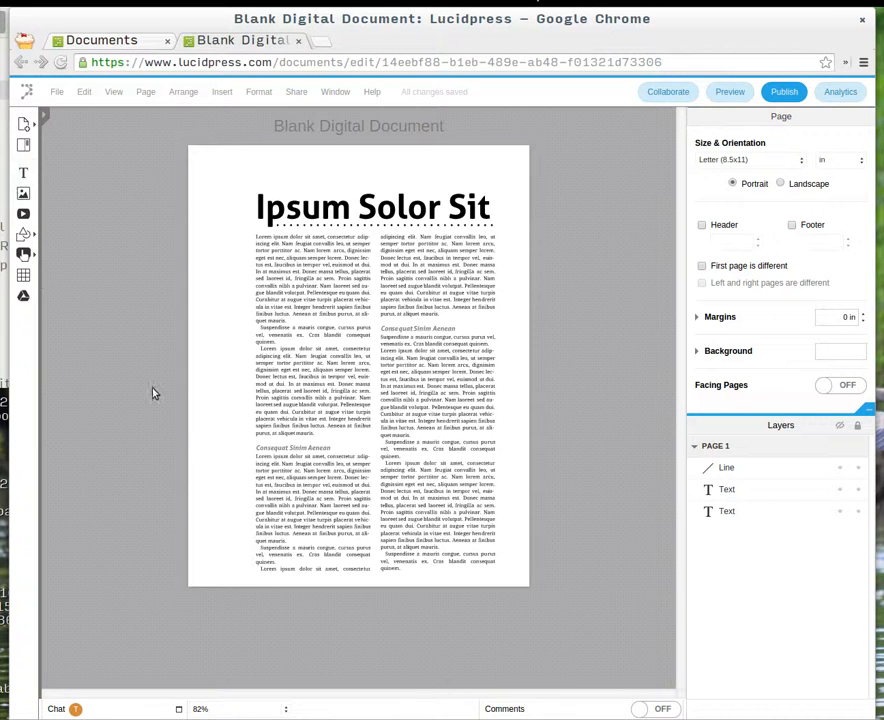
Step: Insert a triangle shape in the page's left margin near the first column's subheading
{"action": "left_click", "coordinate": [24, 234]}
{"action": "left_click_drag", "start_coordinate": [56, 249], "coordinate": [206, 452]}
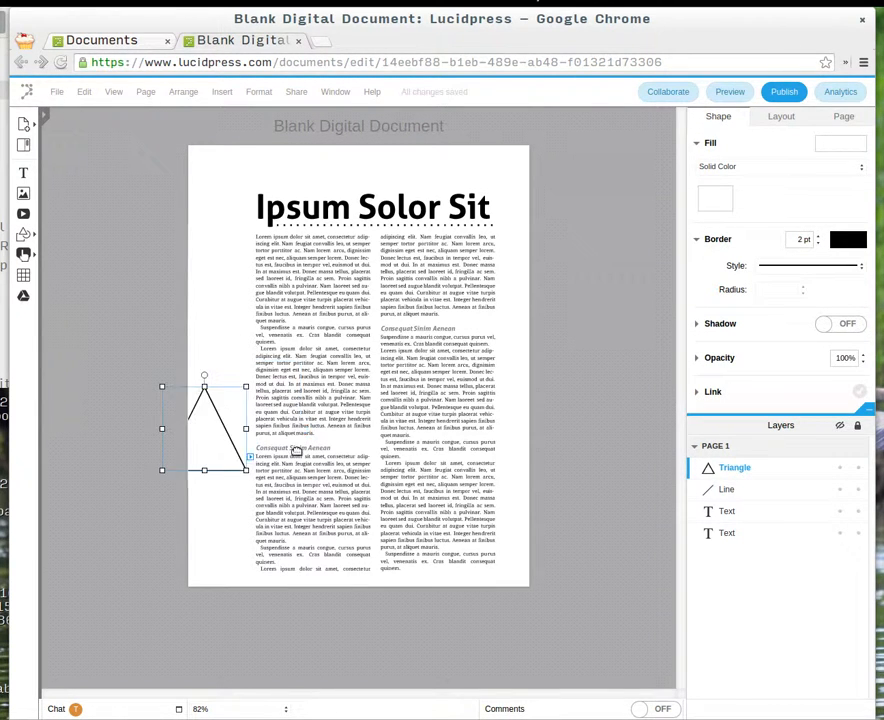
{"action": "left_click", "coordinate": [296, 452]}
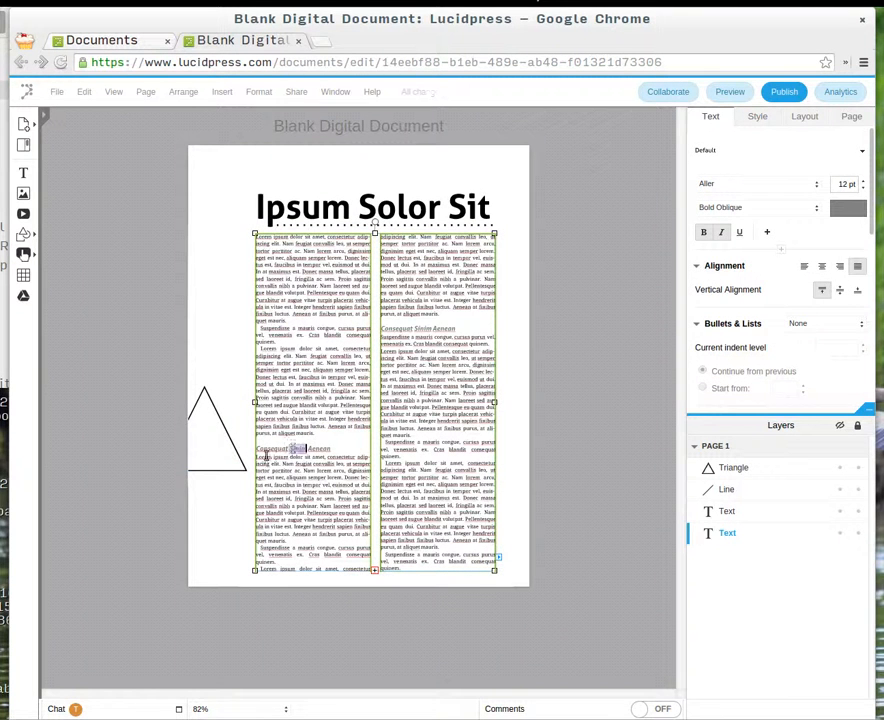
Step: Resize the triangle to 12 pt high and 12 pt wide
{"action": "left_click", "coordinate": [208, 445]}
{"action": "left_click", "coordinate": [776, 118]}
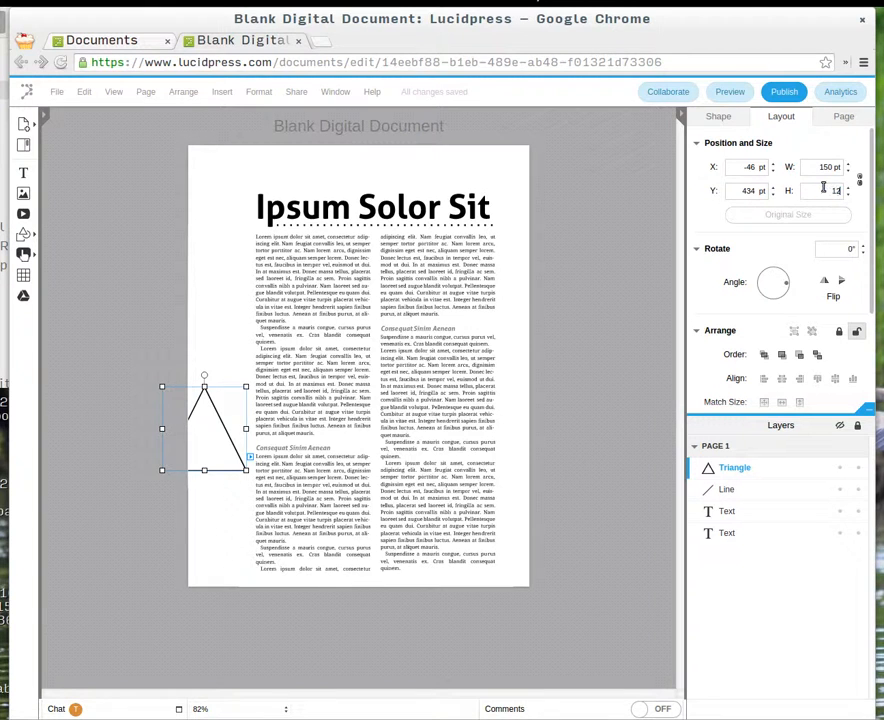
{"action": "key", "text": "Return"}
{"action": "left_click", "coordinate": [828, 166]}
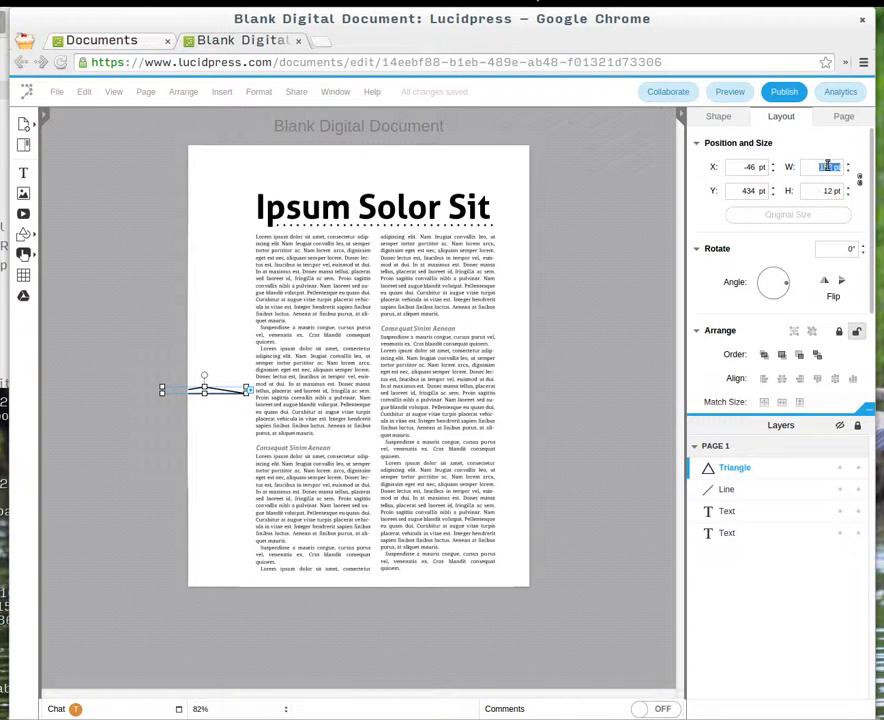
{"action": "type", "text": "12"}
{"action": "key", "text": "Return"}
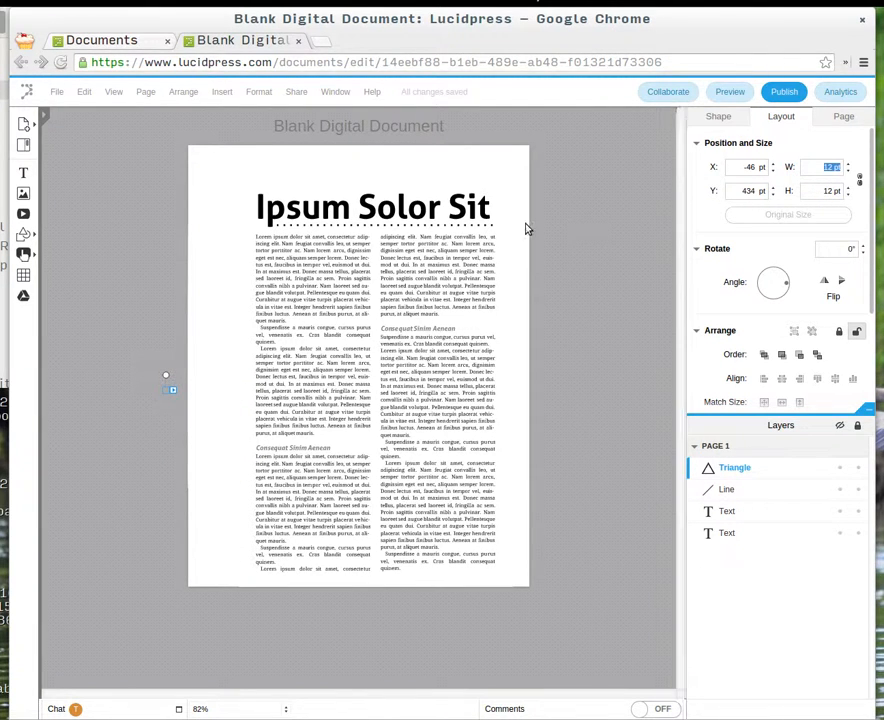
Step: Move the small triangle directly before the first column's subheading, at about X 102 pt and Y 536 pt
{"action": "left_click_drag", "start_coordinate": [167, 389], "coordinate": [248, 453]}
{"action": "left_click_drag", "start_coordinate": [249, 448], "coordinate": [249, 447]}
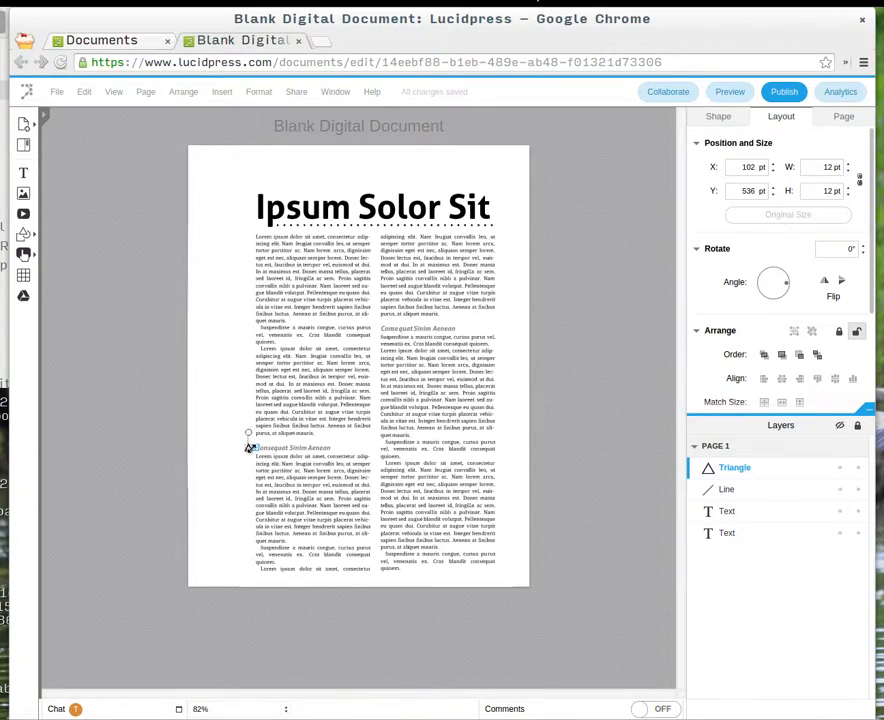
{"action": "scroll", "coordinate": [249, 447], "scroll_direction": "up", "scroll_amount": 5}
{"action": "scroll", "coordinate": [248, 482], "scroll_direction": "down", "scroll_amount": 3}
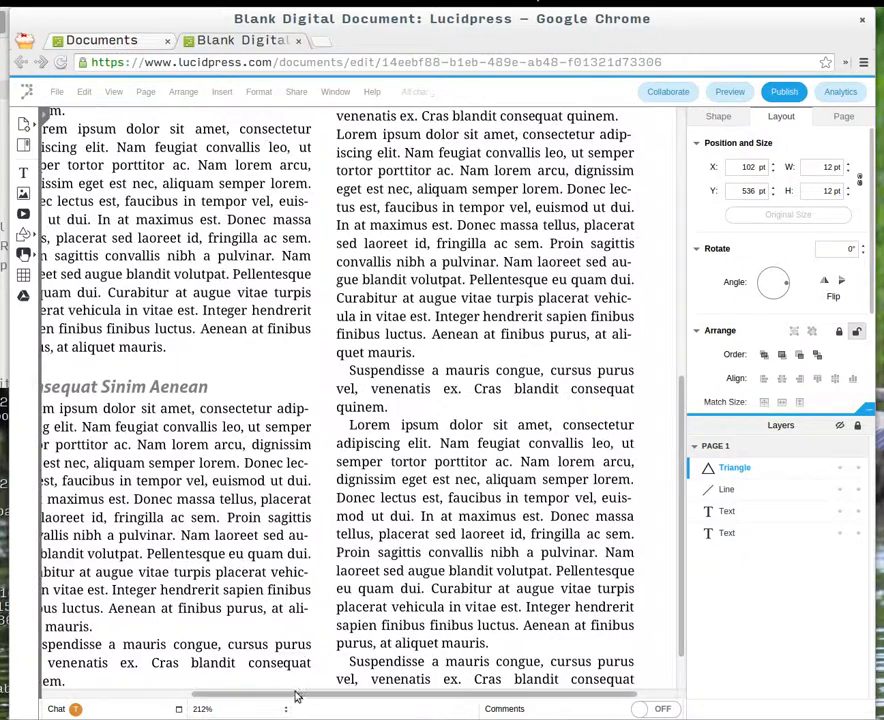
{"action": "scroll", "coordinate": [207, 677], "scroll_direction": "left", "scroll_amount": 5}
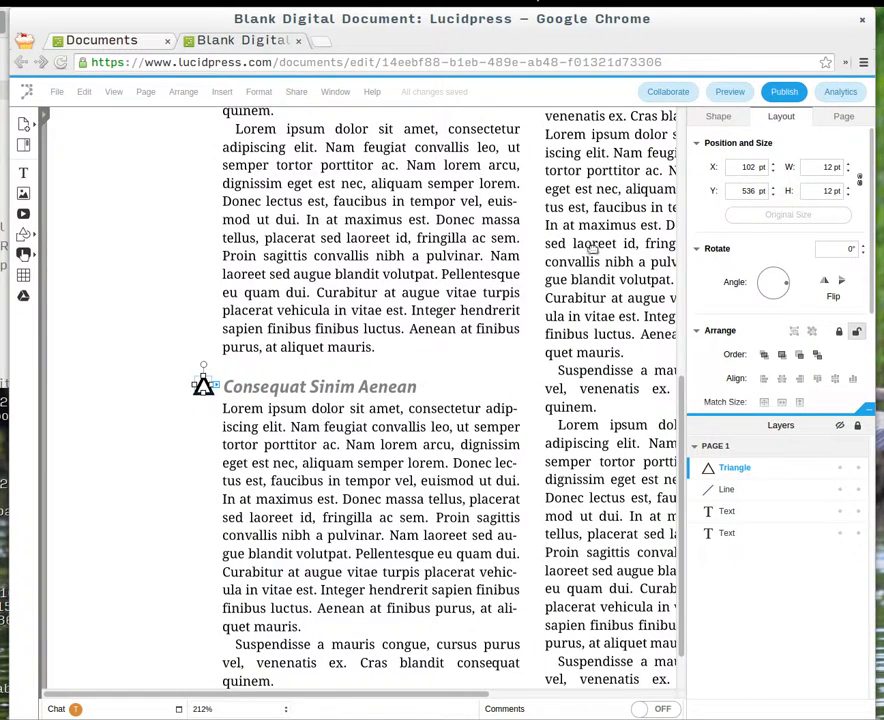
Step: Fill the triangle with grey like the subheading and reduce its border to 0 pt
{"action": "left_click", "coordinate": [728, 120]}
{"action": "left_click", "coordinate": [847, 240]}
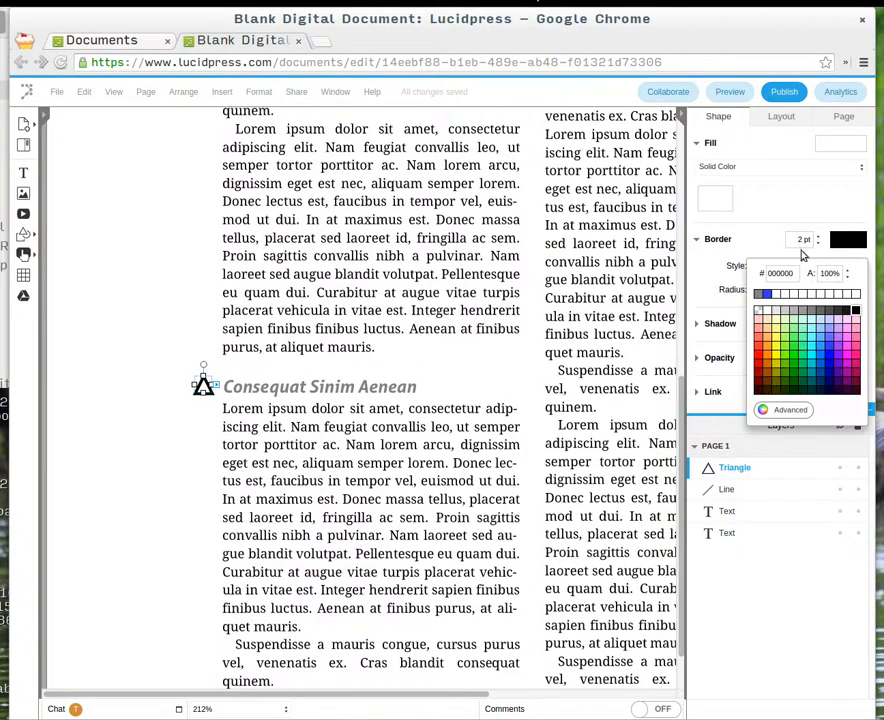
{"action": "left_click", "coordinate": [716, 198]}
{"action": "left_click", "coordinate": [676, 257]}
{"action": "left_click", "coordinate": [666, 257]}
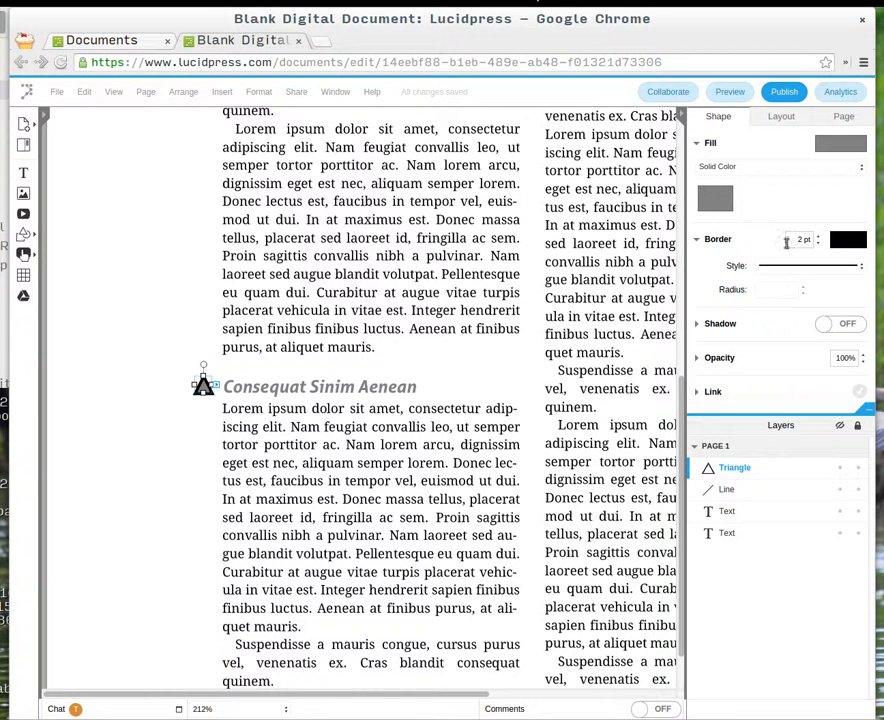
{"action": "left_click", "coordinate": [820, 246]}
{"action": "left_click", "coordinate": [820, 246]}
Step: Rotate the triangle to point right and place it snugly before the subheading, at about X 109 pt and Y 537 pt
{"action": "left_click", "coordinate": [167, 351]}
{"action": "left_click", "coordinate": [204, 384]}
{"action": "left_click_drag", "start_coordinate": [203, 366], "coordinate": [234, 388]}
{"action": "left_click", "coordinate": [164, 410]}
{"action": "left_click", "coordinate": [177, 413]}
{"action": "left_click", "coordinate": [200, 394]}
{"action": "left_click", "coordinate": [212, 388]}
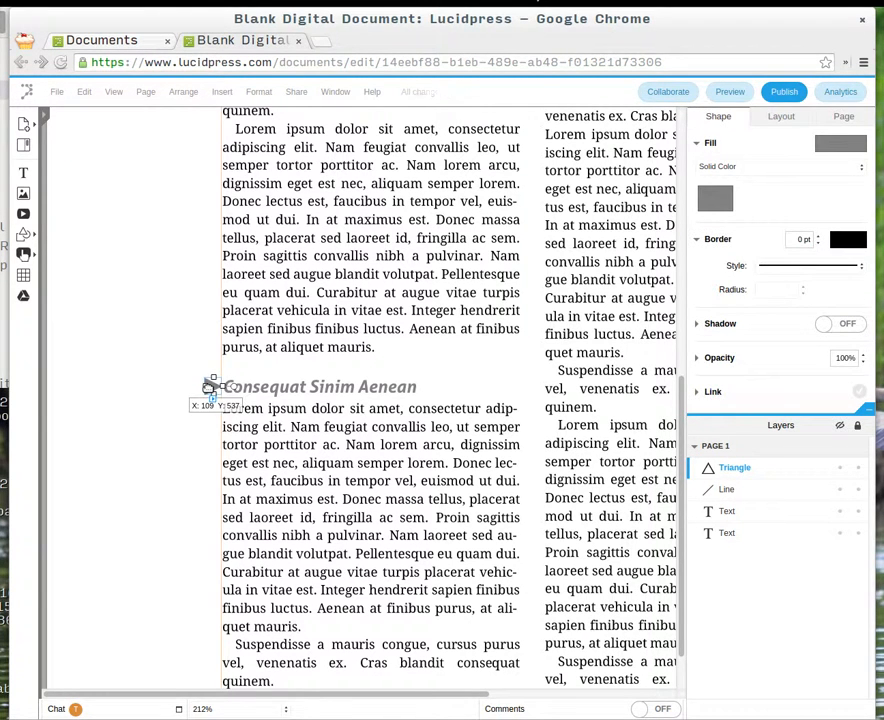
{"action": "left_click", "coordinate": [203, 401]}
{"action": "left_click", "coordinate": [211, 387]}
Step: Try to copy and paste the triangle for the second subheading, and undo the misplaced changes
{"action": "key", "text": "ctrl+c"}
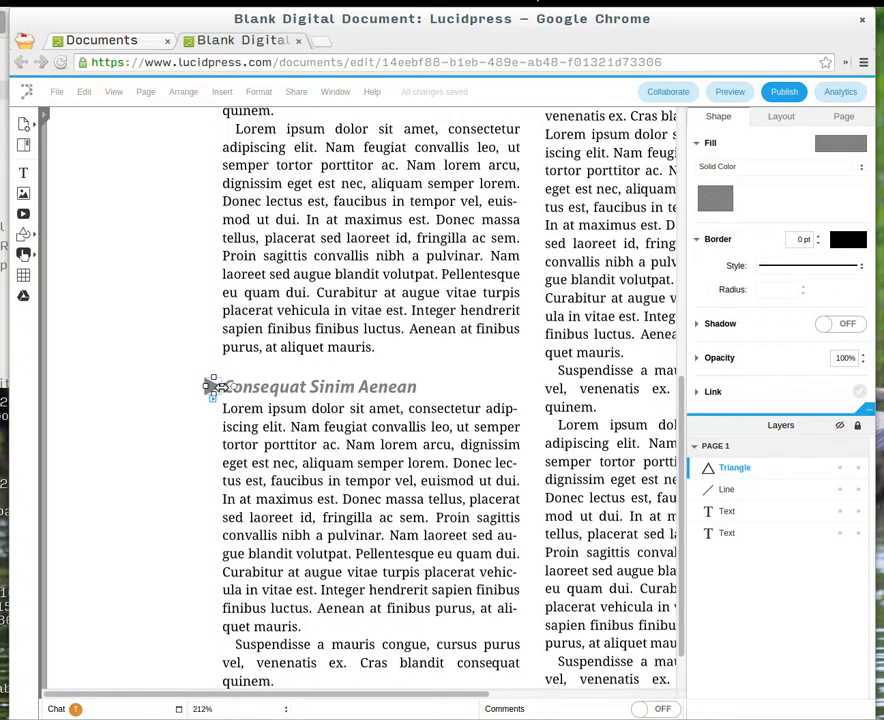
{"action": "key", "text": "ctrl+v"}
{"action": "left_click_drag", "start_coordinate": [362, 405], "coordinate": [454, 335]}
{"action": "key", "text": "ctrl+z"}
{"action": "left_click", "coordinate": [188, 381]}
{"action": "left_click_drag", "start_coordinate": [337, 400], "coordinate": [367, 391]}
{"action": "key", "text": "ctrl+z"}
{"action": "key", "text": "ctrl+z"}
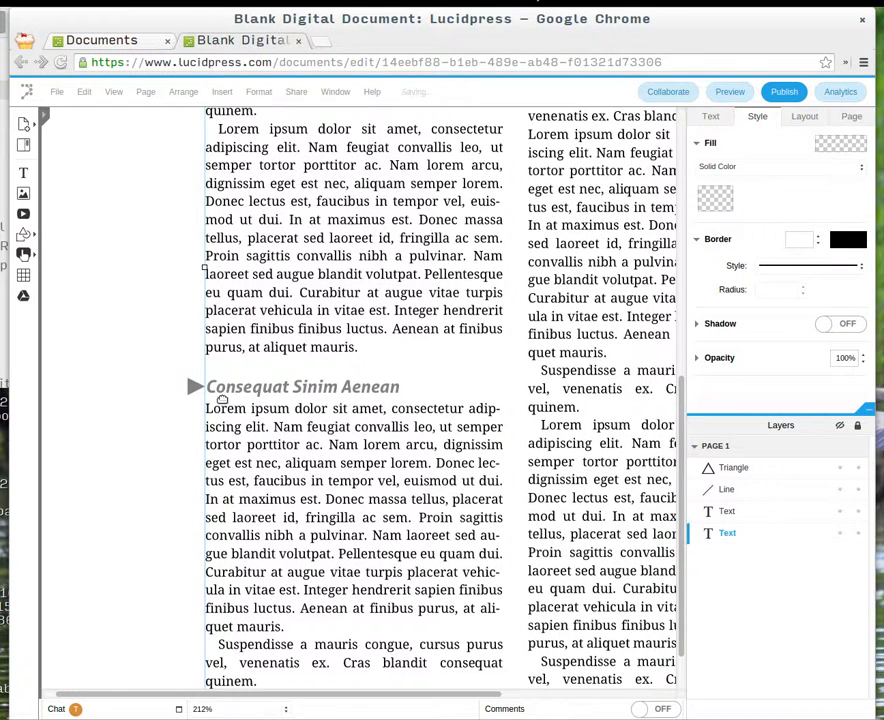
Step: Place a copy of the triangle at the right end of the second column's subheading line, pointing left
{"action": "left_click", "coordinate": [194, 387]}
{"action": "left_click_drag", "start_coordinate": [194, 388], "coordinate": [573, 307]}
{"action": "left_click", "coordinate": [609, 318]}
{"action": "scroll", "coordinate": [572, 325], "scroll_direction": "down", "scroll_amount": 5}
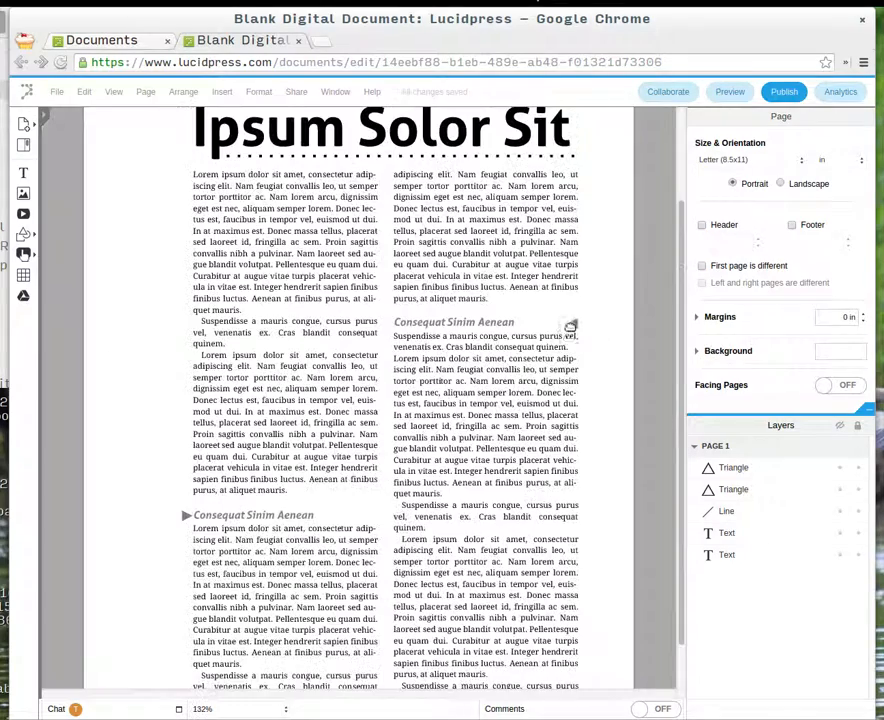
Step: Right-align the "Consequat Sinim Aenean" subheading in the first column
{"action": "left_click", "coordinate": [245, 513]}
{"action": "double_click", "coordinate": [247, 512]}
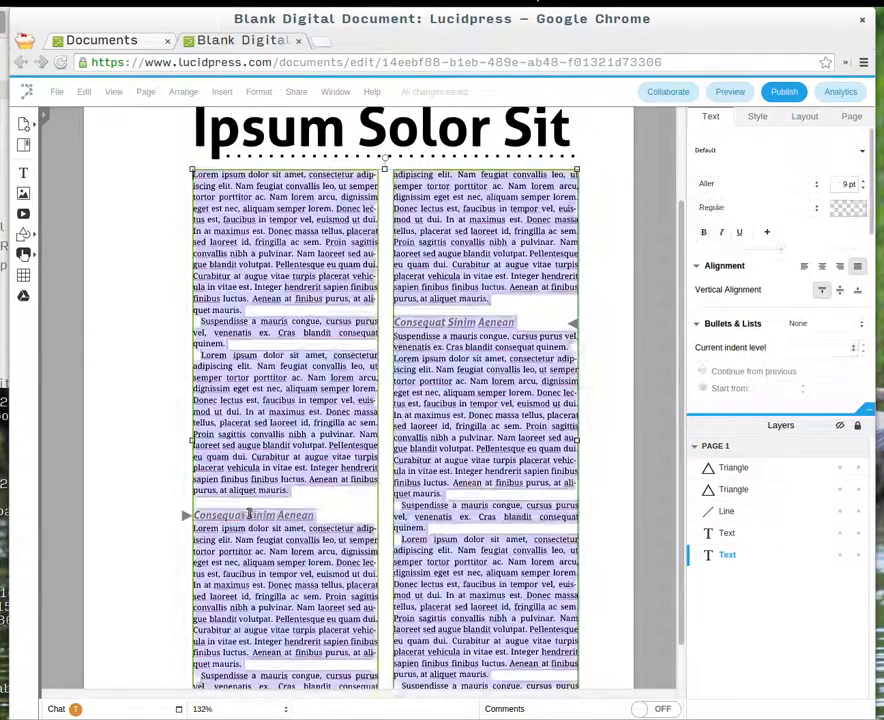
{"action": "left_click", "coordinate": [247, 512]}
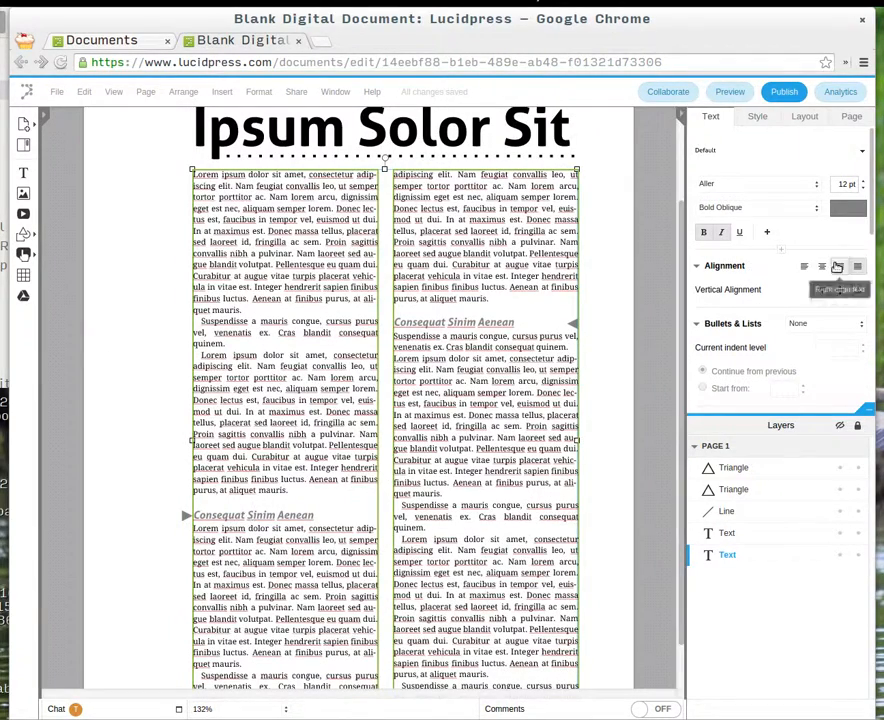
{"action": "left_click", "coordinate": [837, 266]}
Step: Move the right-pointing triangle inward, flush with the first column's left edge
{"action": "left_click", "coordinate": [187, 517]}
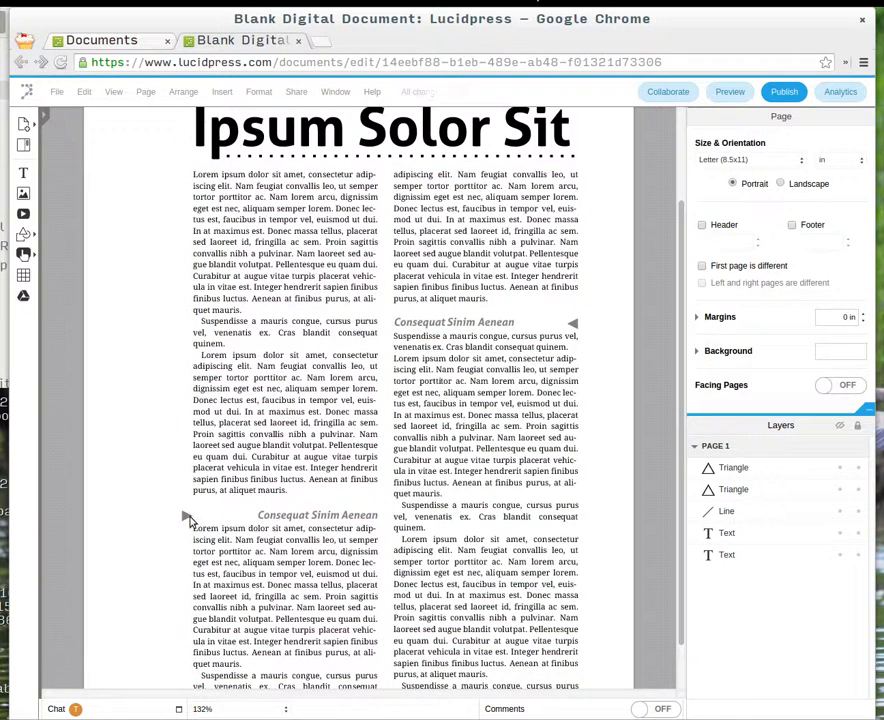
{"action": "left_click_drag", "start_coordinate": [187, 517], "coordinate": [197, 517]}
{"action": "left_click", "coordinate": [166, 522]}
{"action": "scroll", "coordinate": [187, 509], "scroll_direction": "down", "scroll_amount": 2}
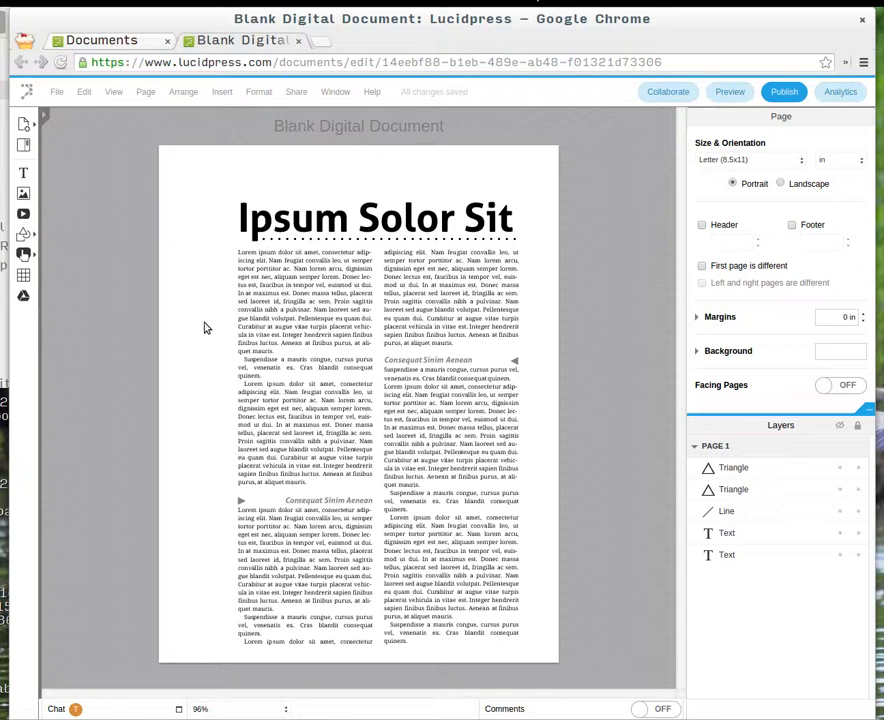
Step: Examine the title text and, up close, the first-line indents of the body paragraphs in the first column
{"action": "left_click", "coordinate": [270, 215]}
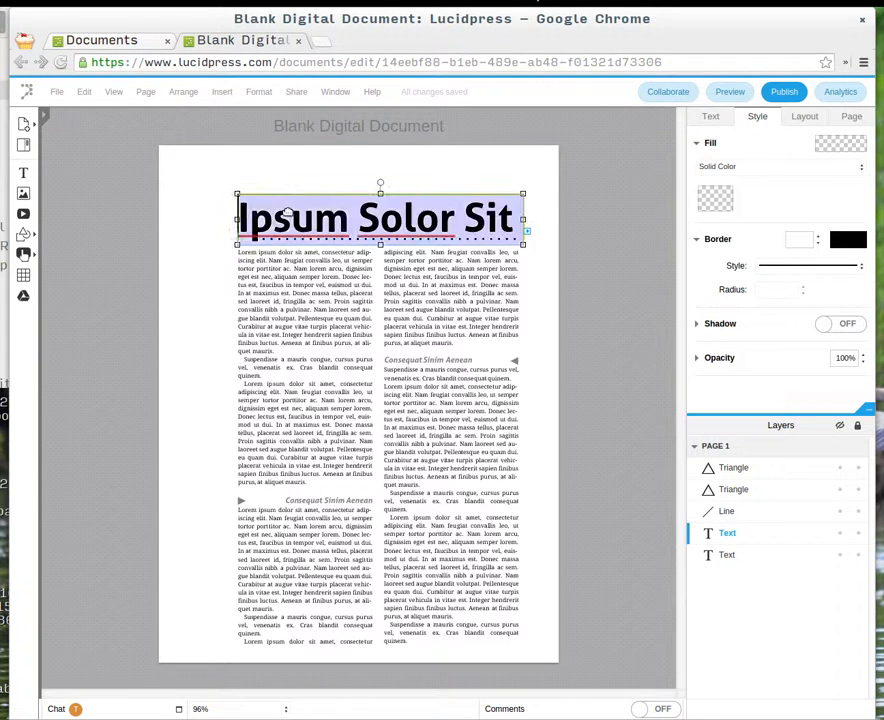
{"action": "double_click", "coordinate": [288, 212]}
{"action": "triple_click", "coordinate": [398, 213]}
{"action": "left_click", "coordinate": [199, 248]}
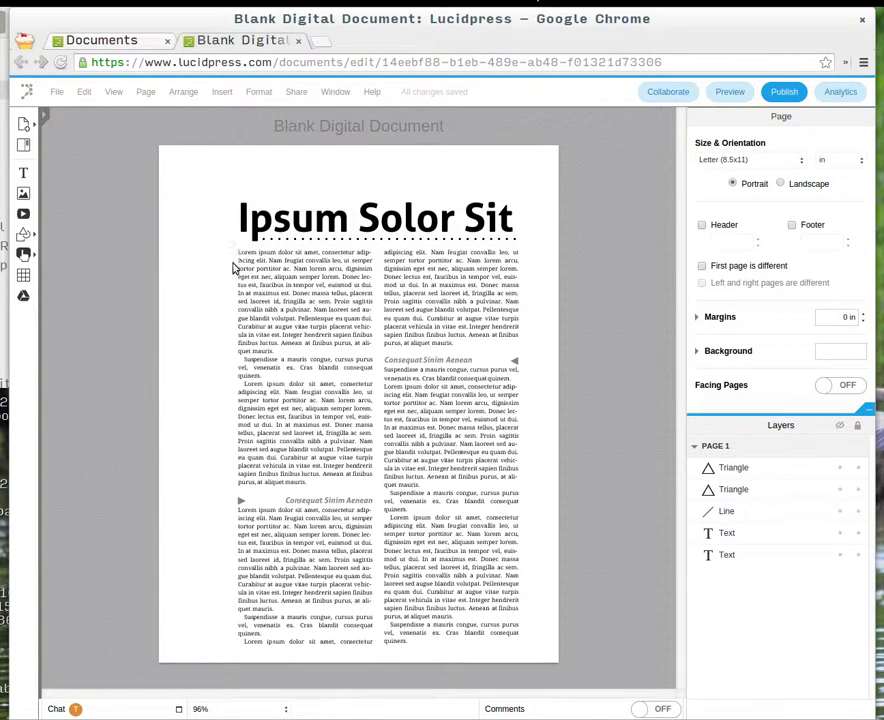
{"action": "scroll", "coordinate": [237, 381], "scroll_direction": "up", "scroll_amount": 5}
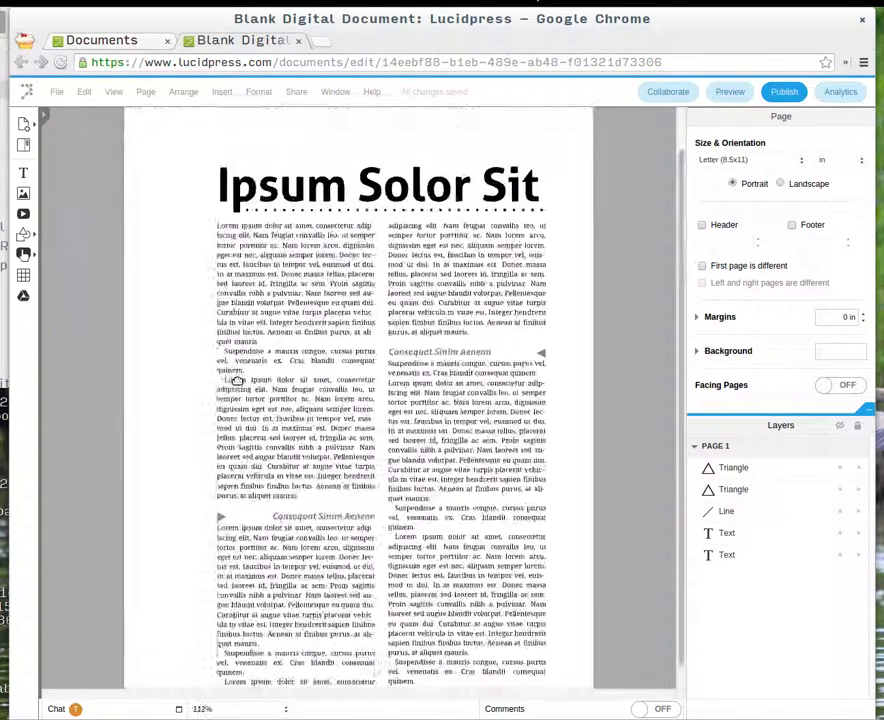
{"action": "left_click", "coordinate": [68, 285]}
{"action": "double_click", "coordinate": [68, 285]}
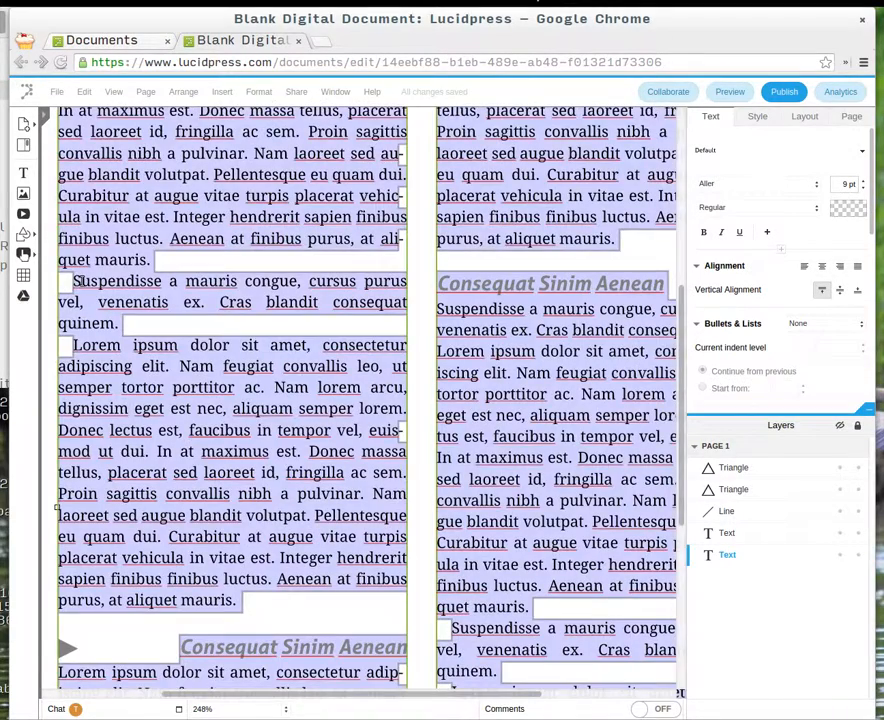
{"action": "left_click", "coordinate": [75, 282]}
{"action": "scroll", "coordinate": [204, 338], "scroll_direction": "down", "scroll_amount": 1}
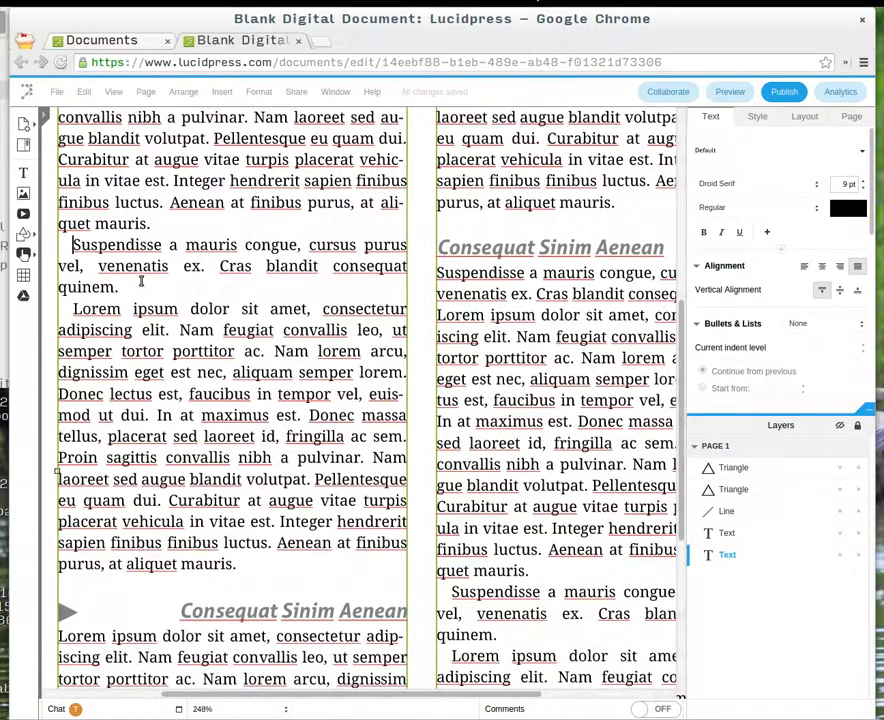
{"action": "scroll", "coordinate": [186, 227], "scroll_direction": "down", "scroll_amount": 3}
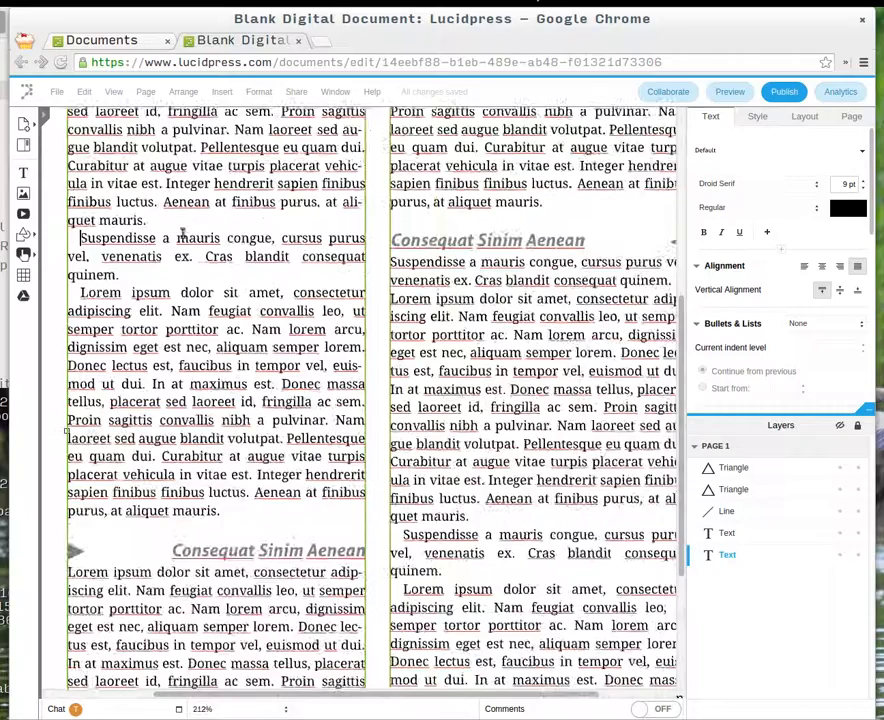
{"action": "scroll", "coordinate": [186, 247], "scroll_direction": "down", "scroll_amount": 5}
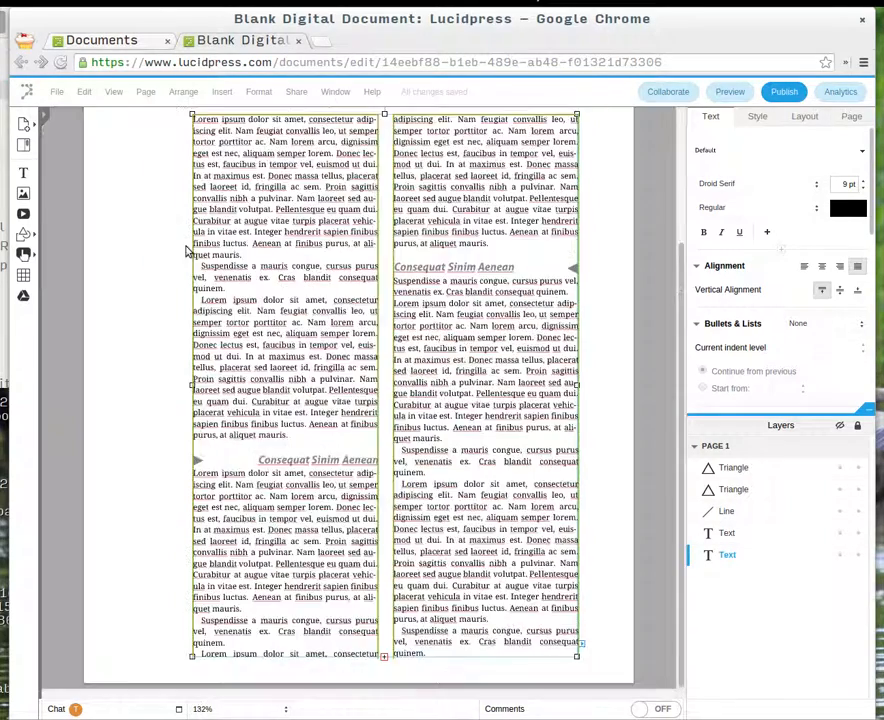
{"action": "left_click", "coordinate": [180, 286]}
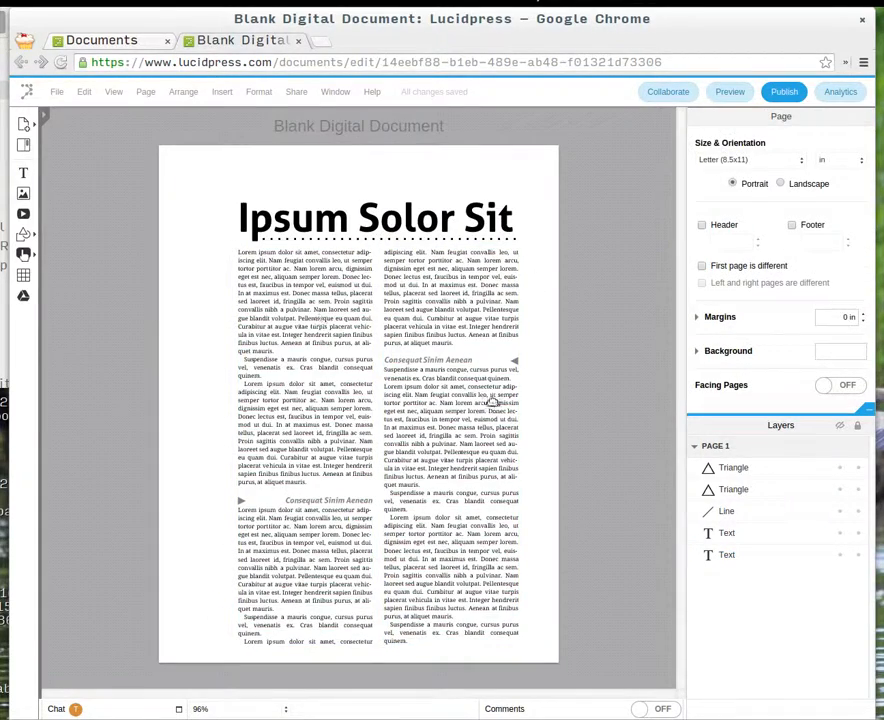